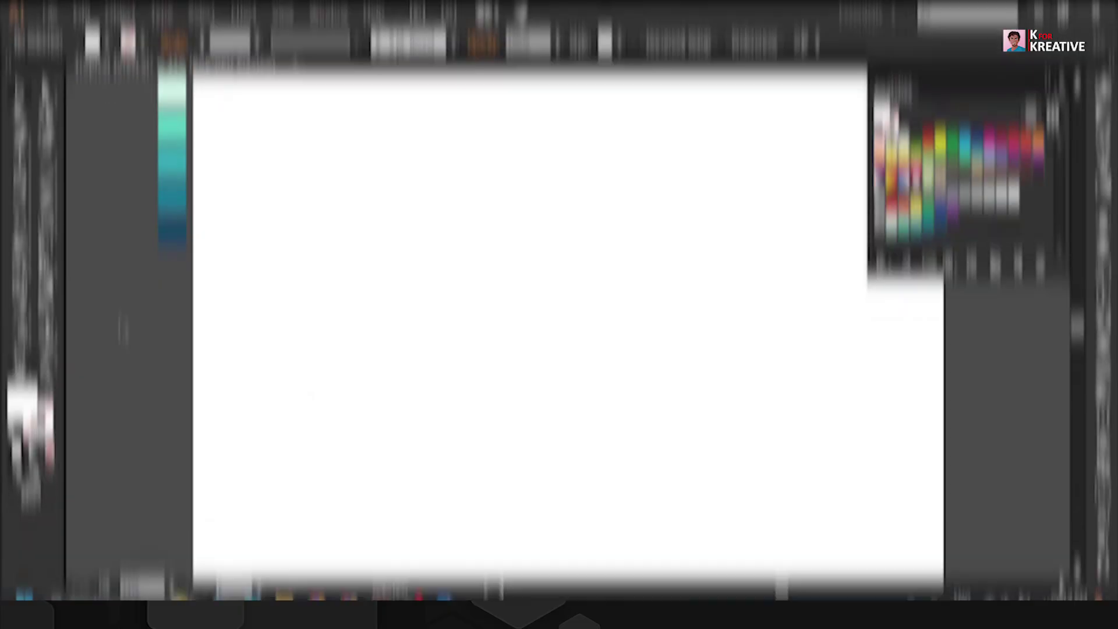
Step: Create a 3000 × 2000 pt rectangle aligned to the artboard's left and top edges
key("m")
left_click(534, 233)
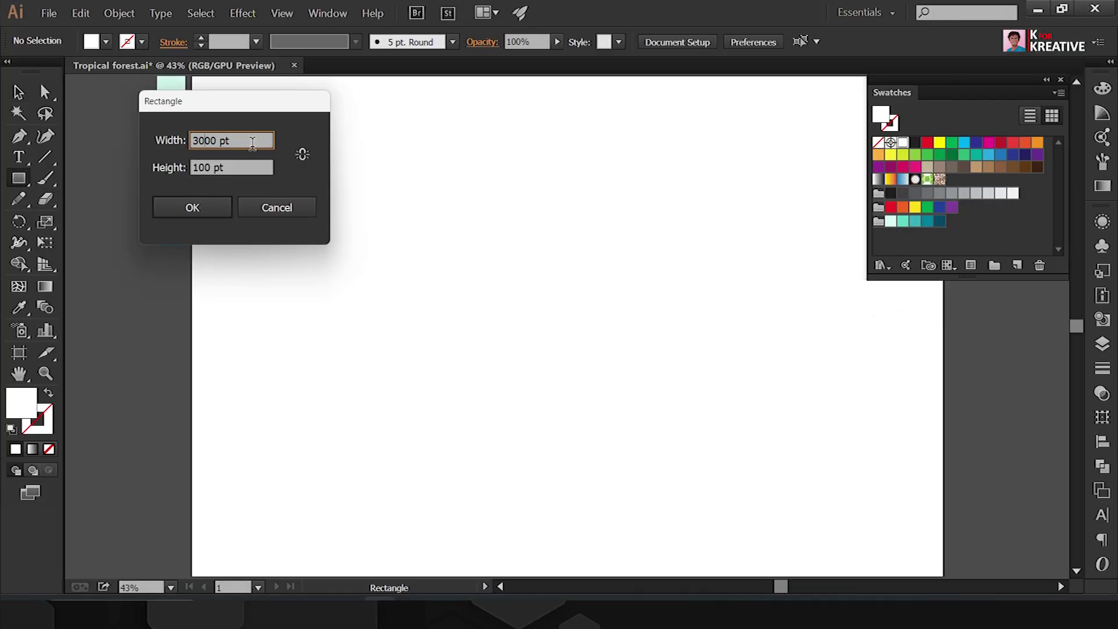
type("2000")
left_click(192, 208)
left_click(718, 41)
left_click(791, 41)
left_click(1103, 185)
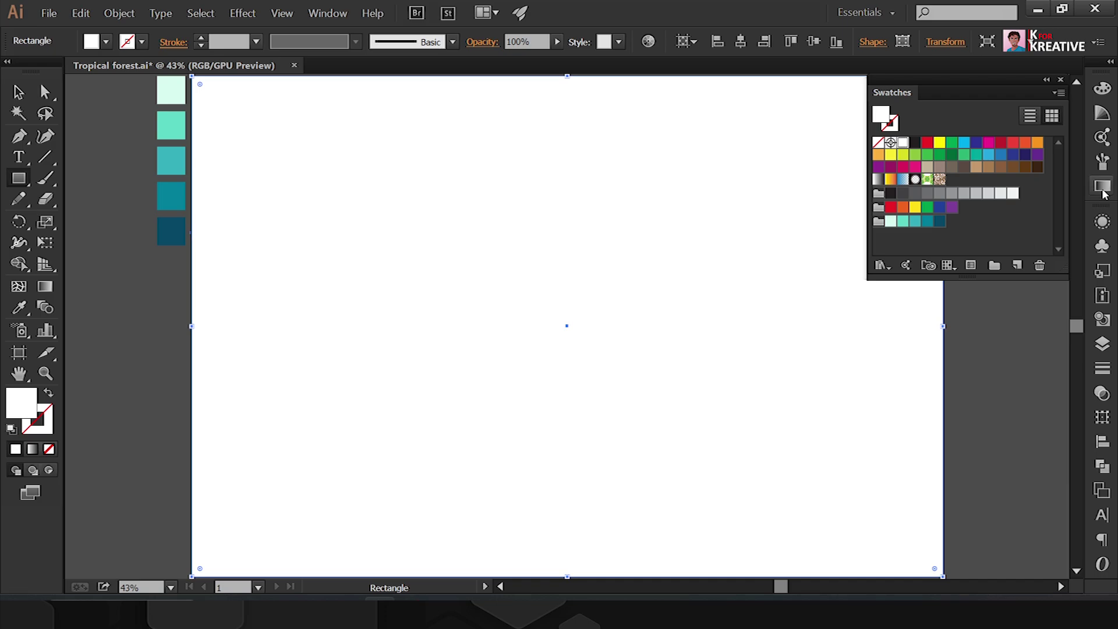
Step: Fill the rectangle with a linear gradient running from pale mint to mint
left_click(901, 103)
double_click(893, 211)
left_click(862, 331)
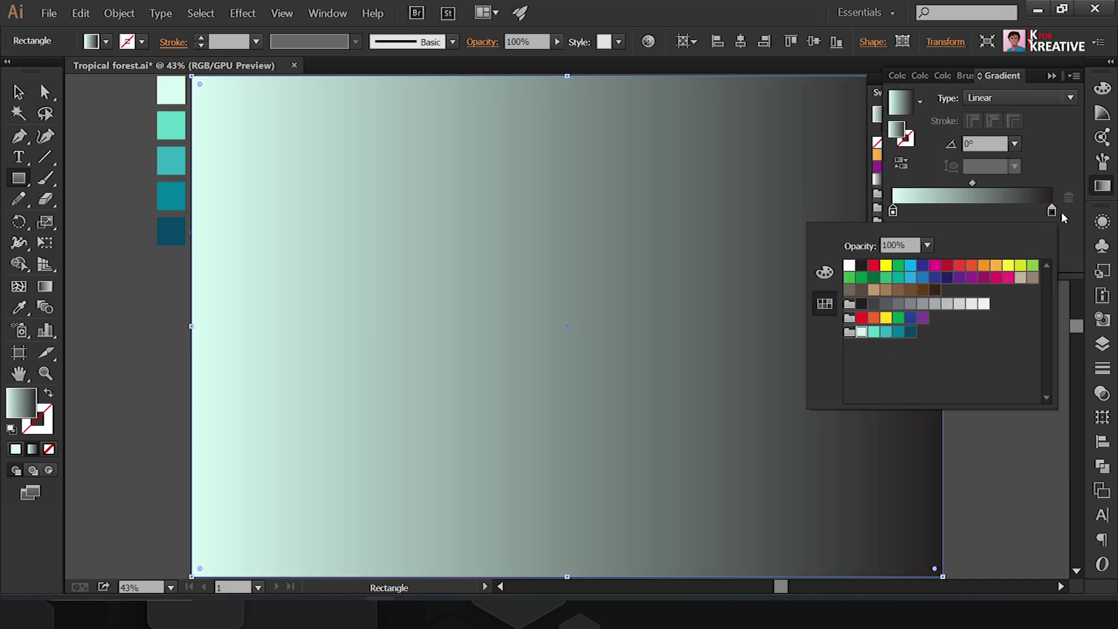
left_click(873, 332)
Step: Run the gradient vertically with mint at the top, then add another colour stop
key("g")
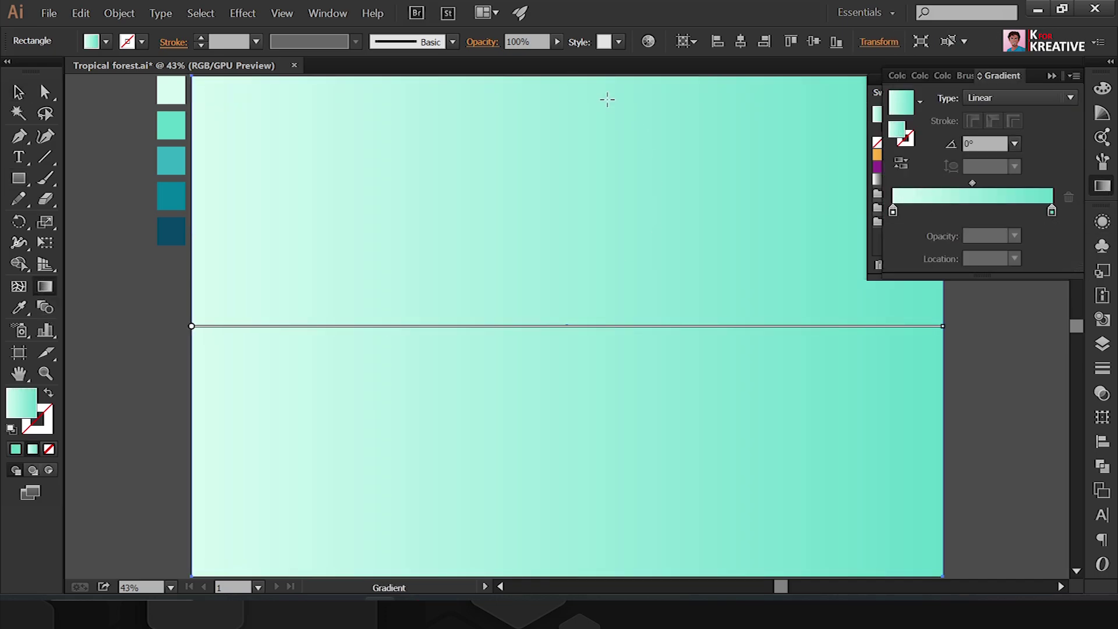
left_click_drag(563, 569, 570, 88)
key("ctrl+minus")
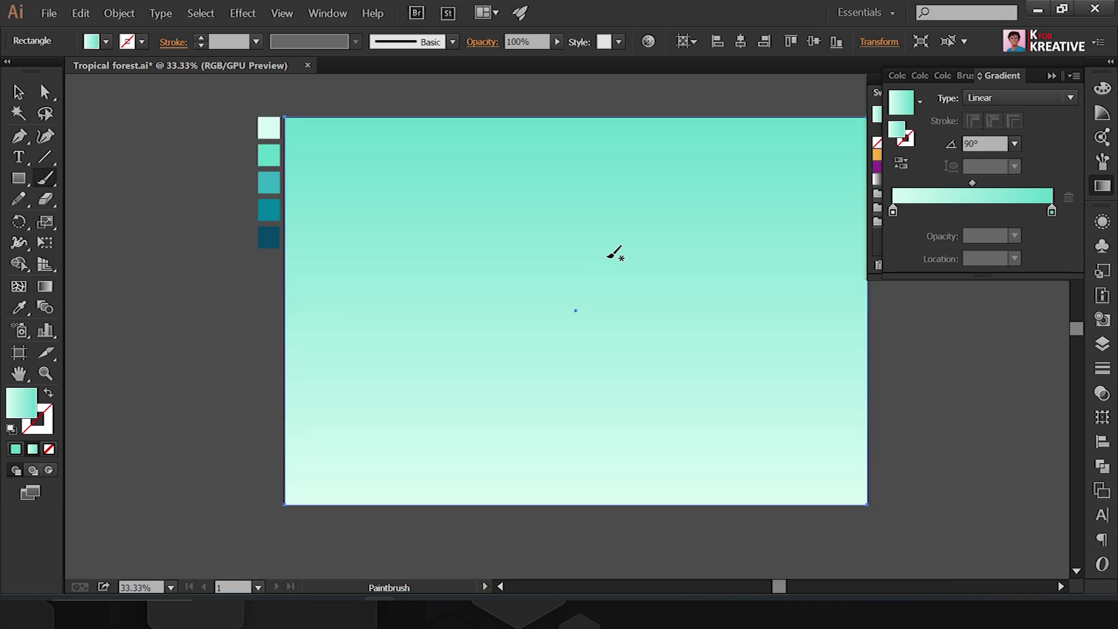
key("g")
left_click_drag(525, 312, 527, 492)
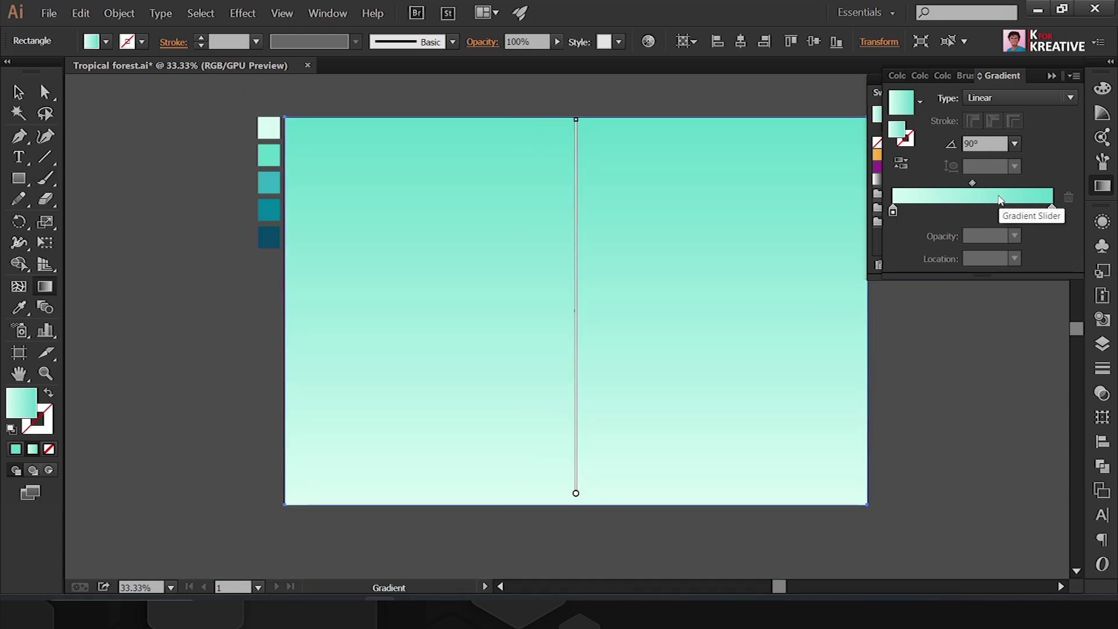
left_click(1001, 200)
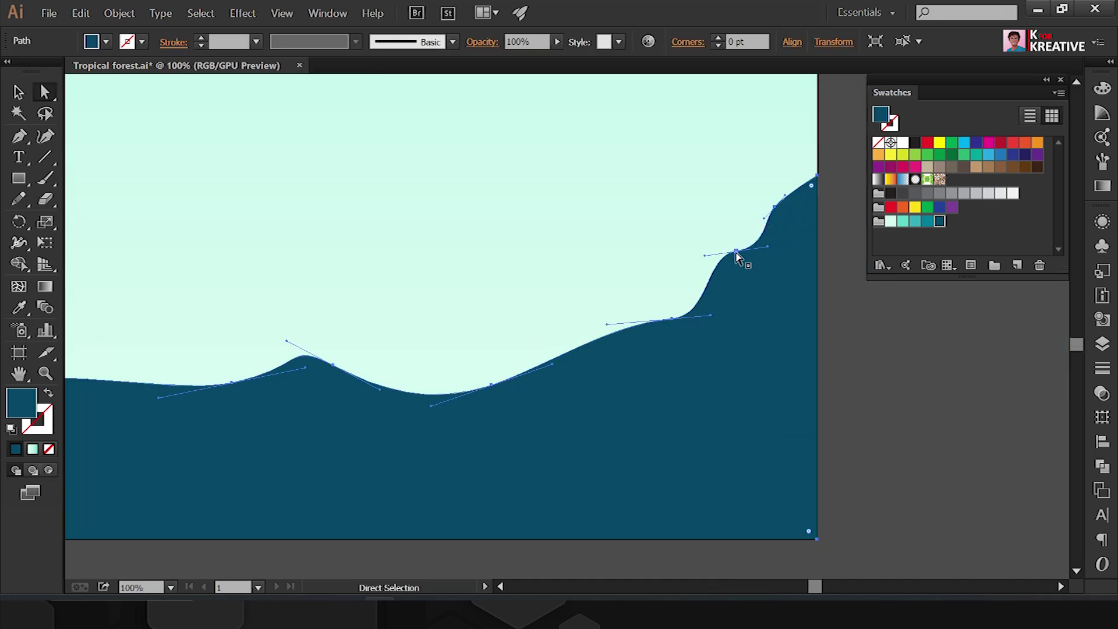
Step: Ease the right hill's steep slope, then deselect the hill and zoom out
left_click_drag(710, 315, 694, 313)
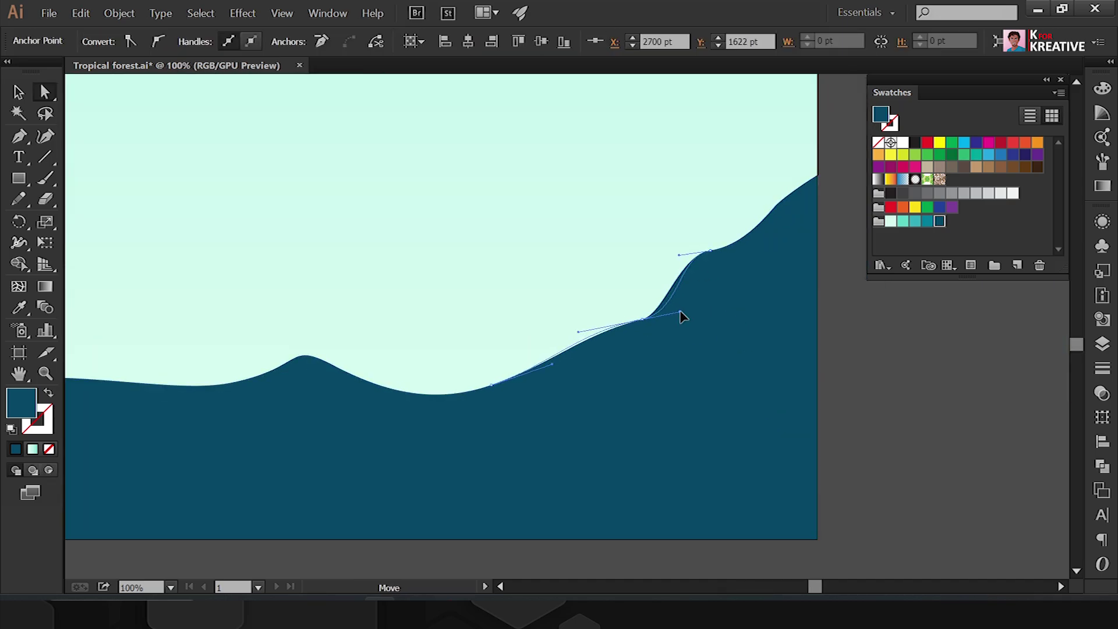
key("ctrl+shift+a")
key("ctrl+minus")
key("ctrl+minus")
key("ctrl+minus")
Step: Outline the trunk on the left hill, curving up to the right branch tip
left_click(325, 157)
left_click(323, 230)
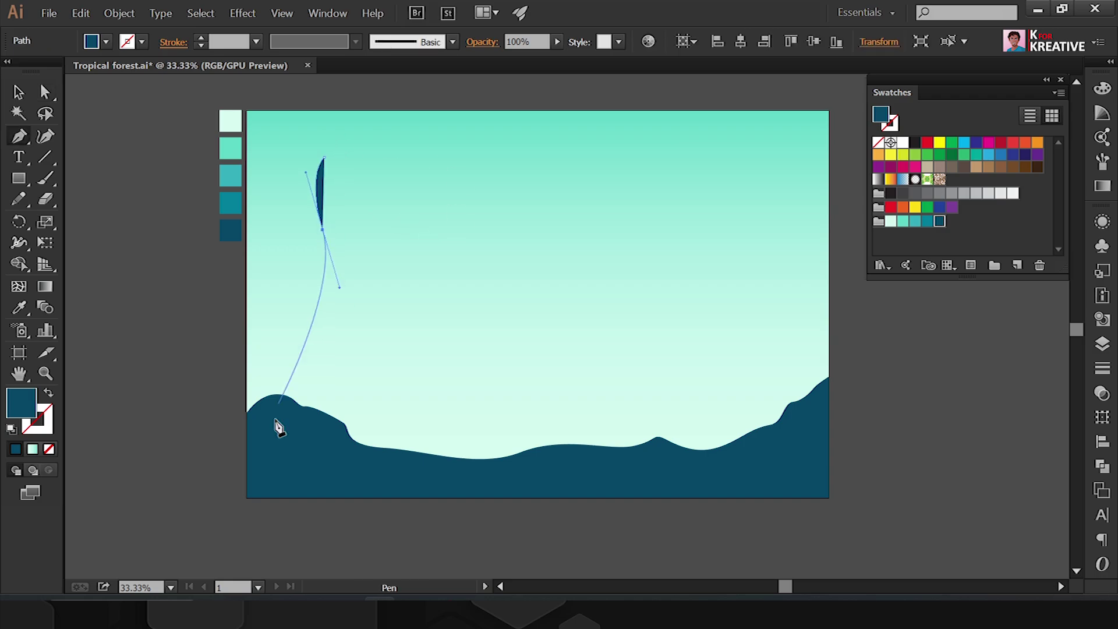
left_click(274, 422)
left_click(316, 425)
left_click_drag(341, 304, 379, 266)
left_click_drag(476, 203, 510, 161)
left_click(510, 161)
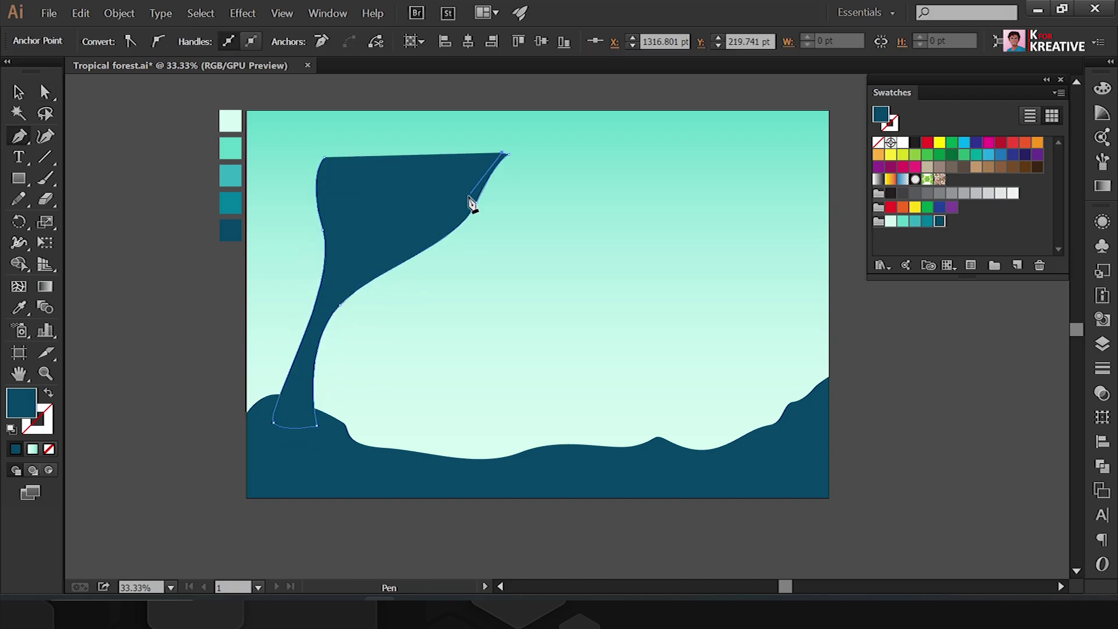
scroll(367, 275, "up", 3)
left_click_drag(339, 239, 274, 306)
Step: Add the middle and left branch tips with curved inner and outer edges
left_click_drag(343, 248, 366, 458)
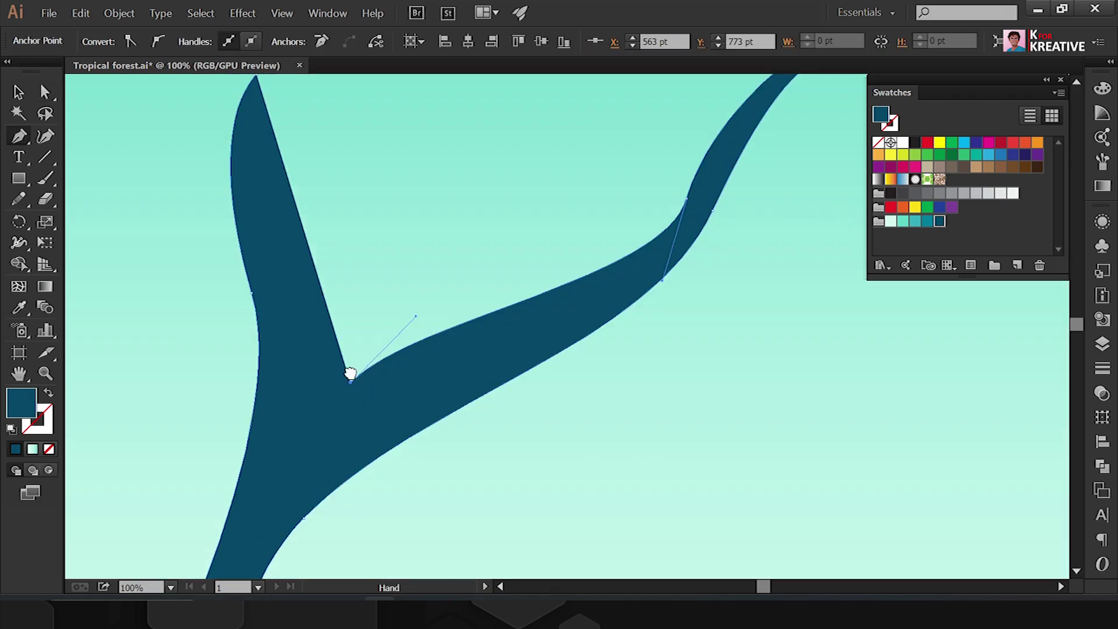
left_click(267, 142)
left_click(391, 149)
left_click_drag(301, 292, 290, 373)
left_click(300, 294)
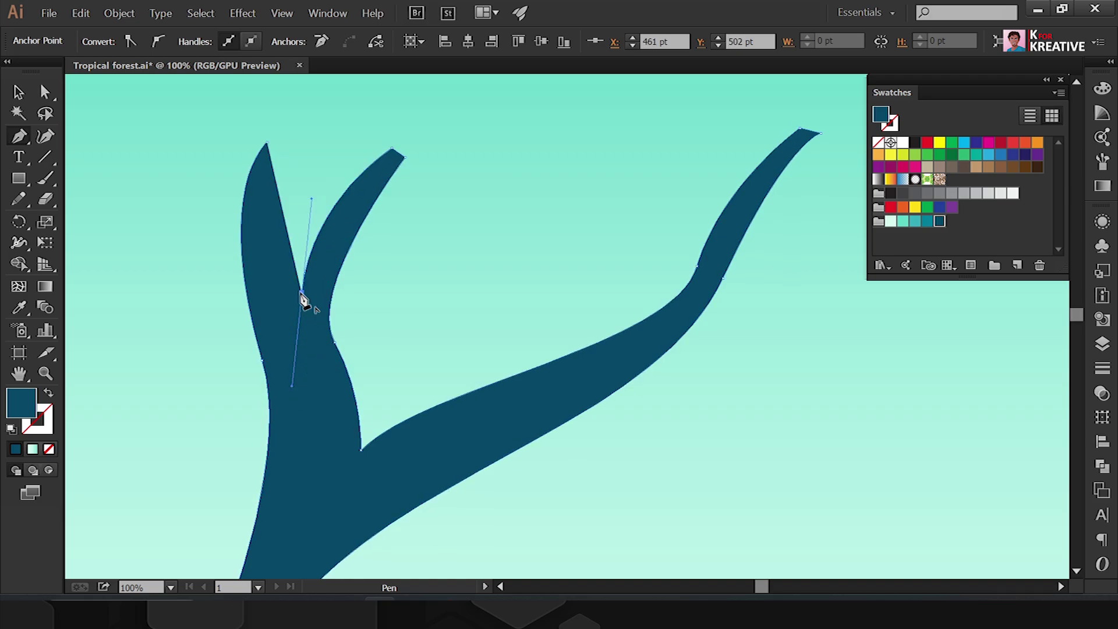
scroll(300, 294, "up", 3)
left_click_drag(229, 289, 262, 189)
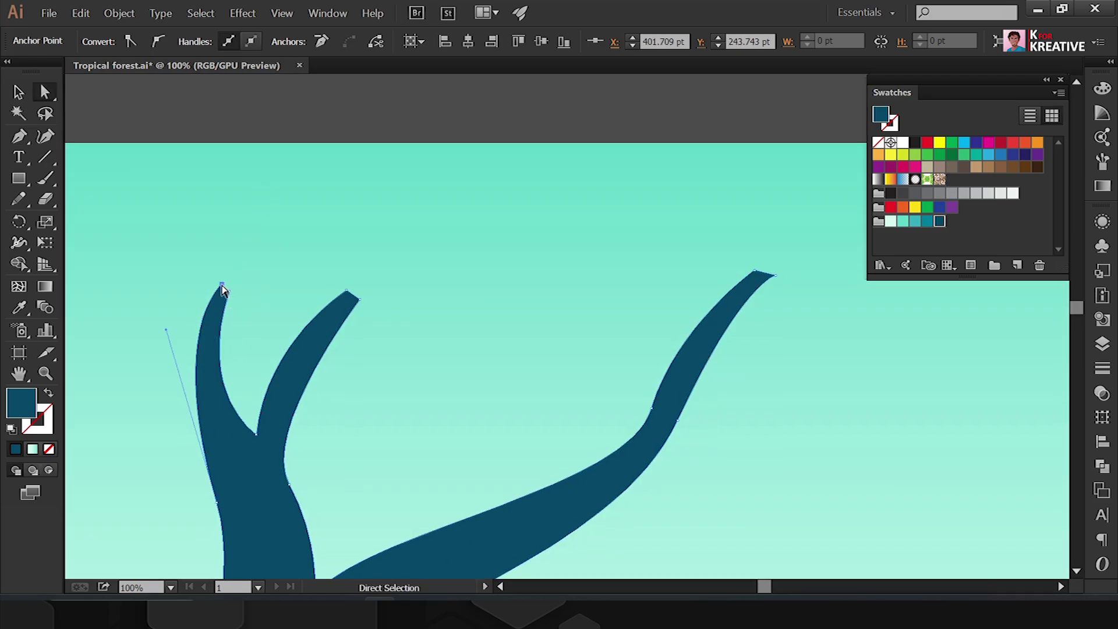
mouse_move(223, 288)
left_mouse_down()
mouse_move(210, 279)
mouse_move(178, 387)
mouse_move(206, 353)
left_mouse_up()
Step: Reshape the fork between the left branches and smooth the right branch's curve and junction
left_click(247, 431)
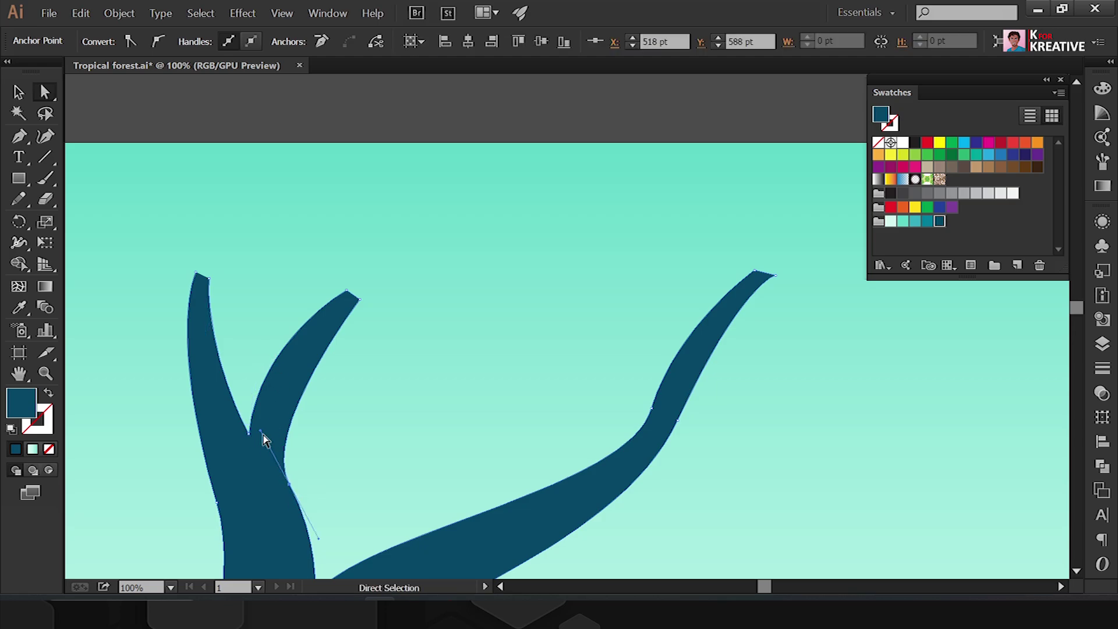
left_click_drag(262, 436, 315, 392)
key("ctrl+minus")
key("ctrl+minus")
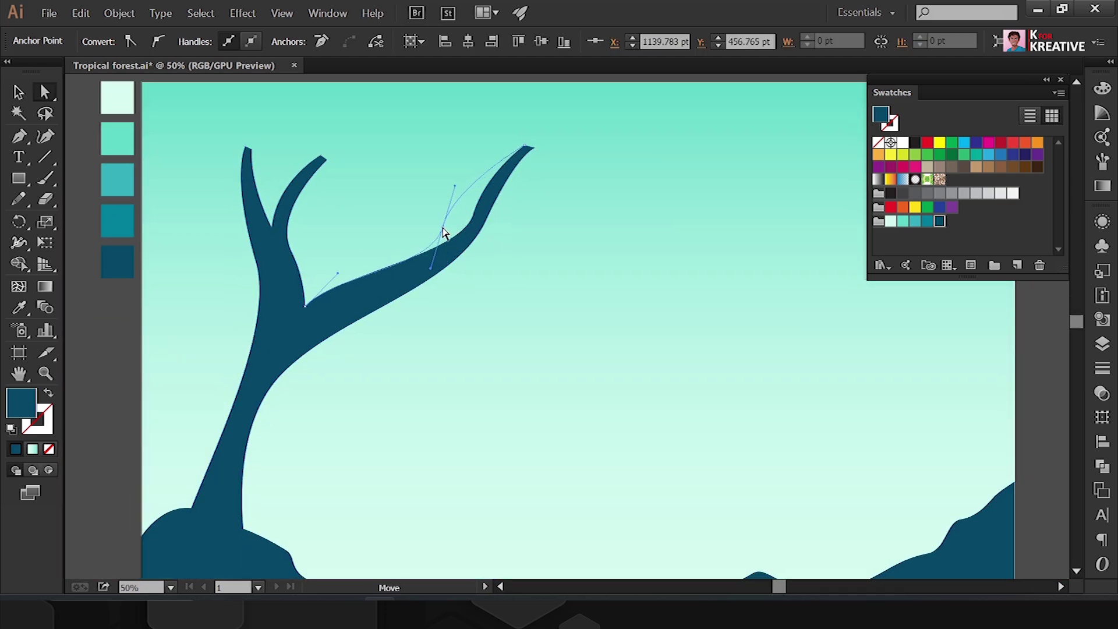
left_click_drag(443, 232, 455, 238)
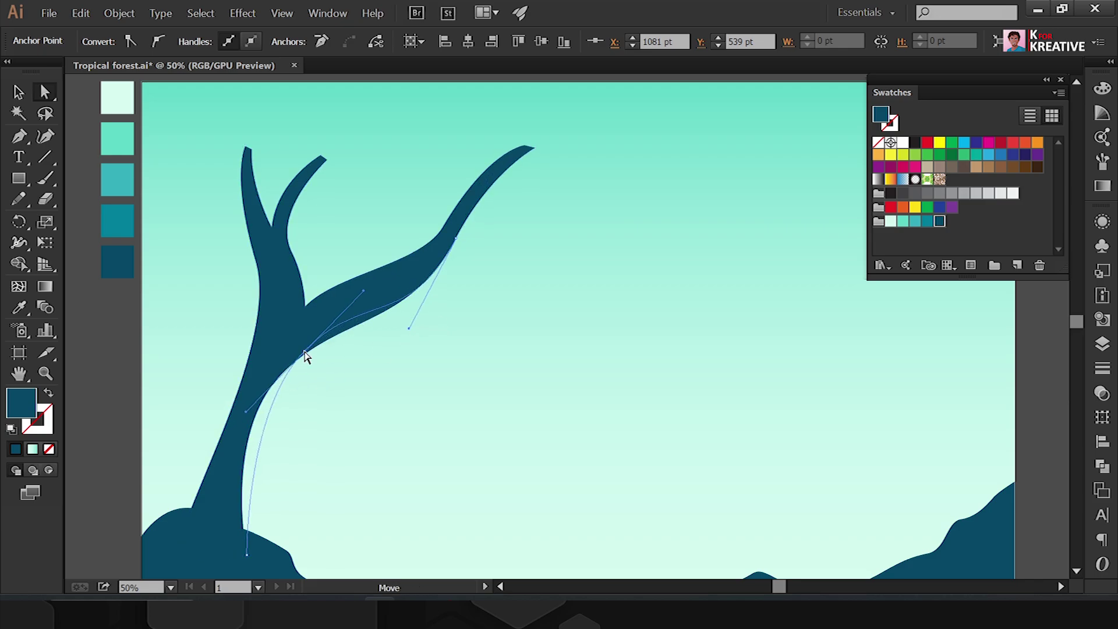
left_click_drag(306, 356, 305, 353)
left_click_drag(493, 102, 552, 174)
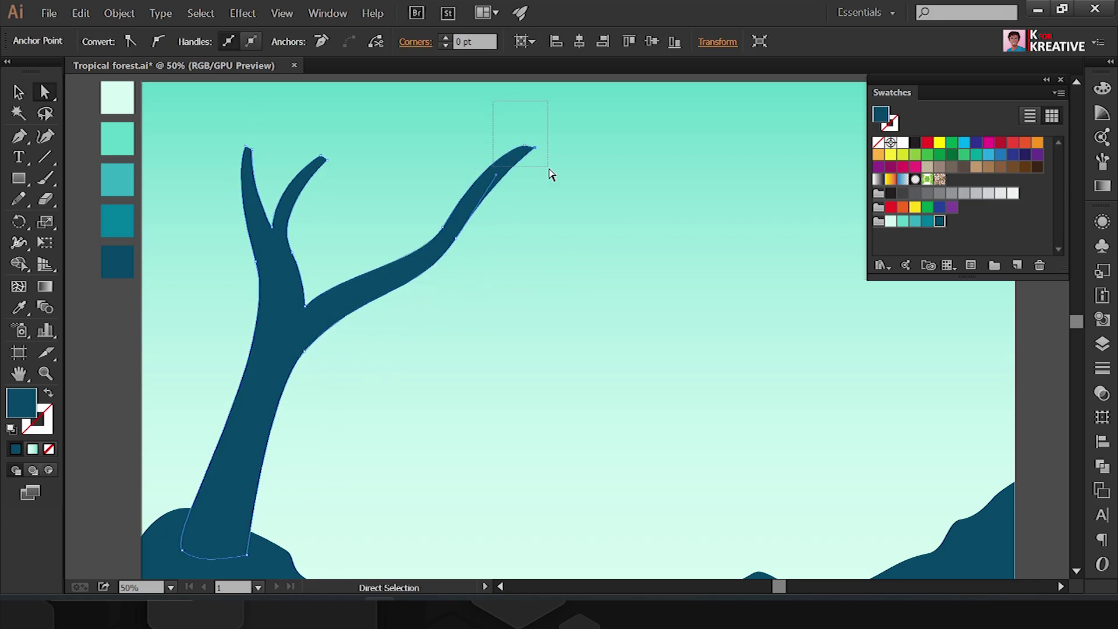
left_click(474, 265)
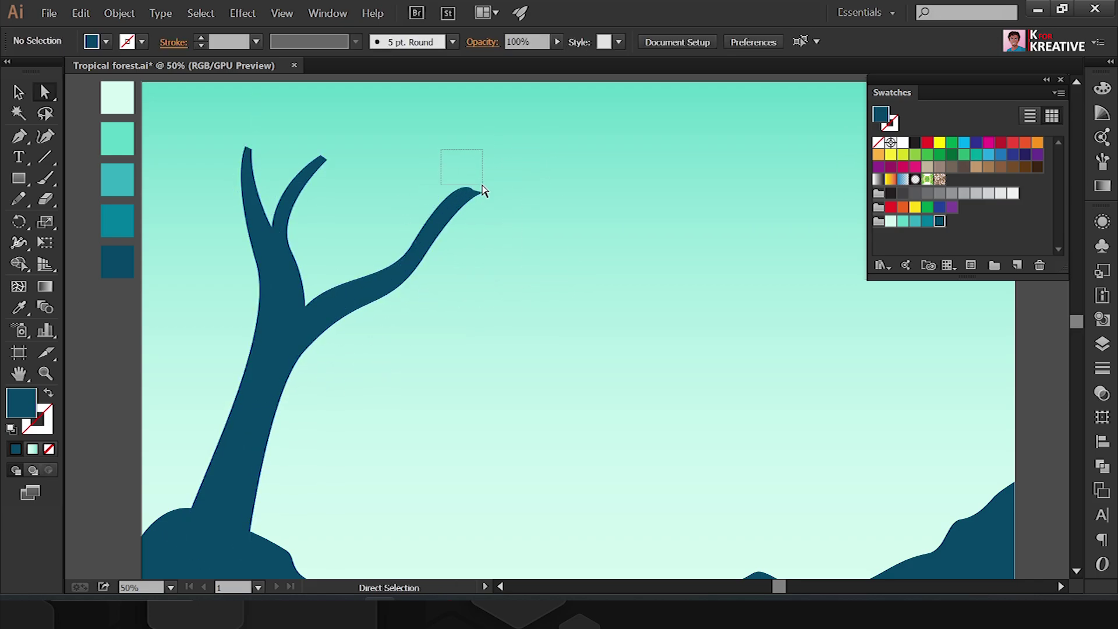
scroll(513, 175, "up", 2)
left_click(379, 88)
scroll(279, 332, "down", 3)
scroll(314, 220, "down", 2)
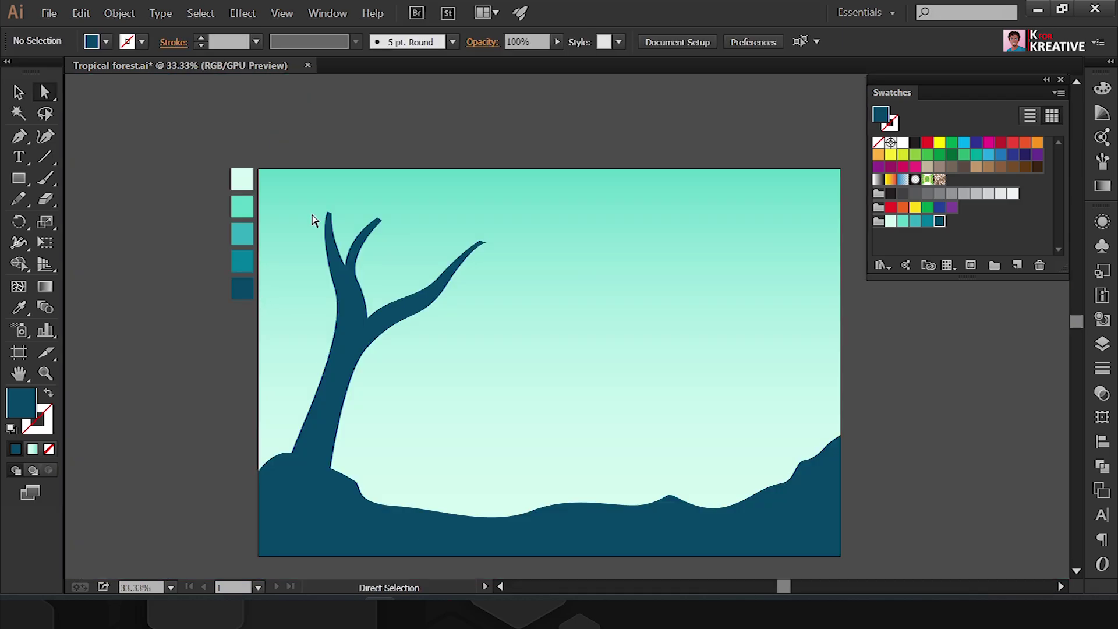
scroll(295, 330, "up", 2)
Step: Trace scalloped leaf lobes from the left edge across the branch tops past the right branch
key("p")
left_click(244, 348)
left_click_drag(290, 322, 316, 280)
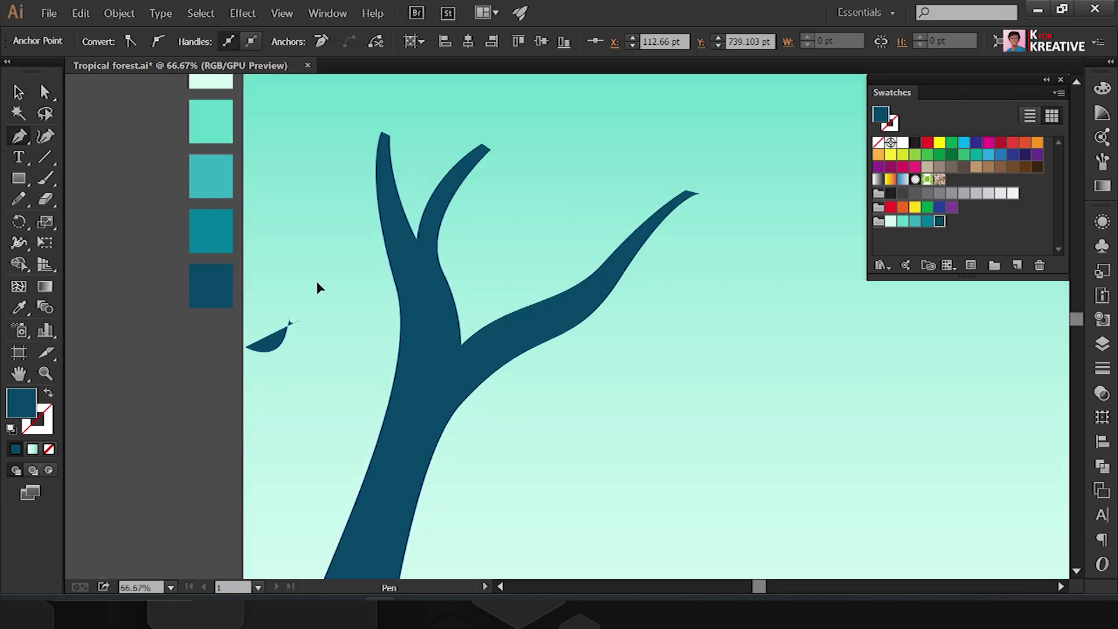
left_click(436, 154)
left_click_drag(460, 150, 469, 158)
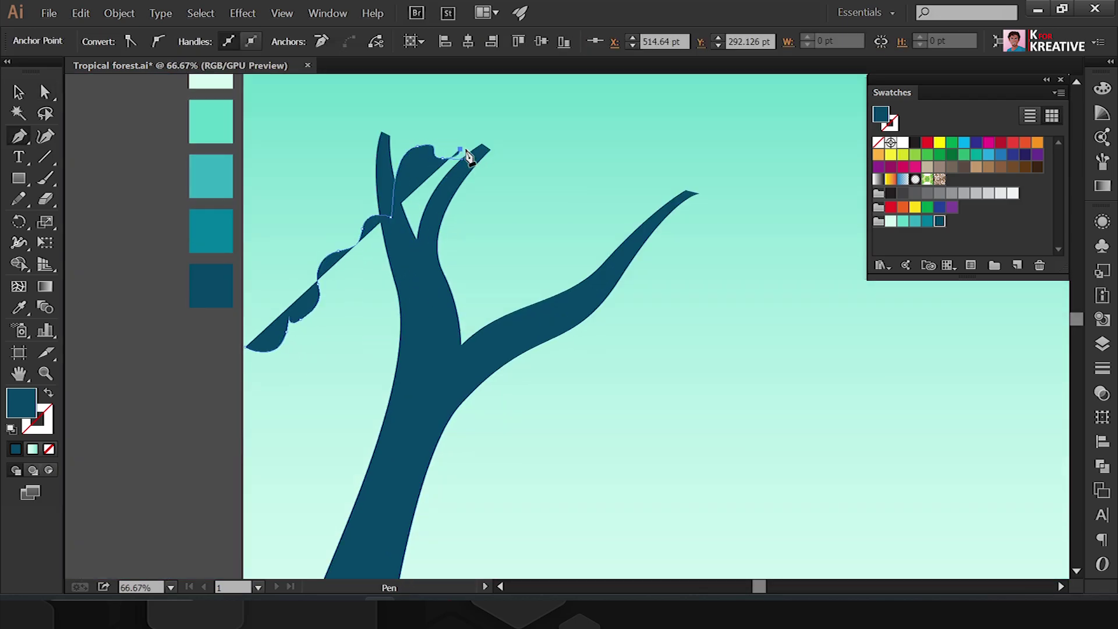
left_click(504, 158)
left_click(536, 201)
left_click(641, 217)
left_click(693, 225)
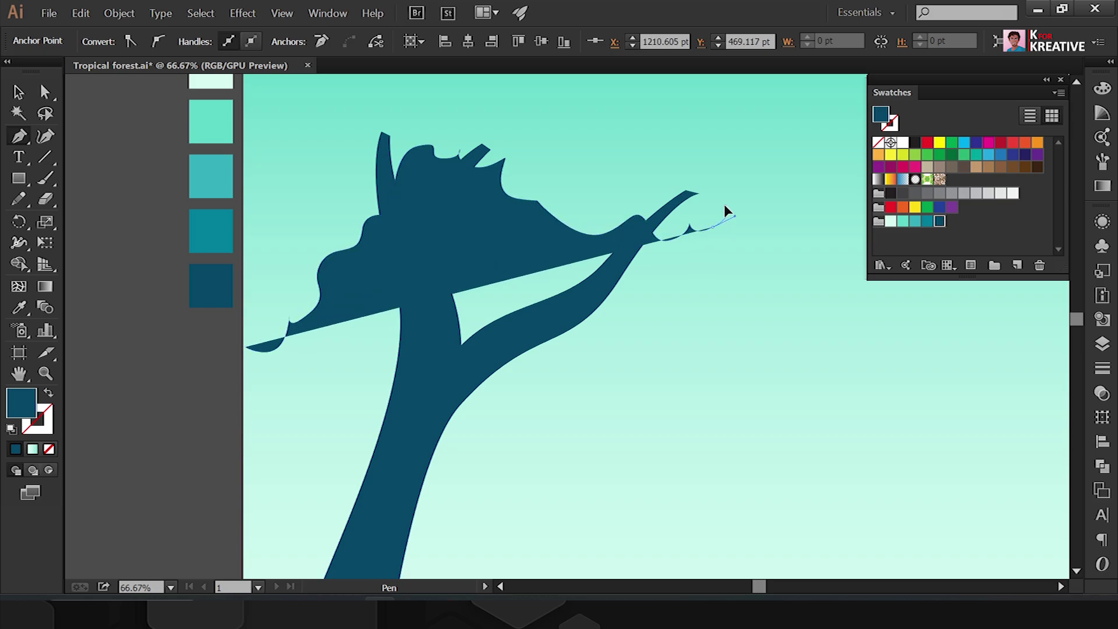
left_click(751, 174)
mouse_move(743, 153)
left_mouse_down()
mouse_move(731, 116)
mouse_move(693, 135)
left_mouse_up()
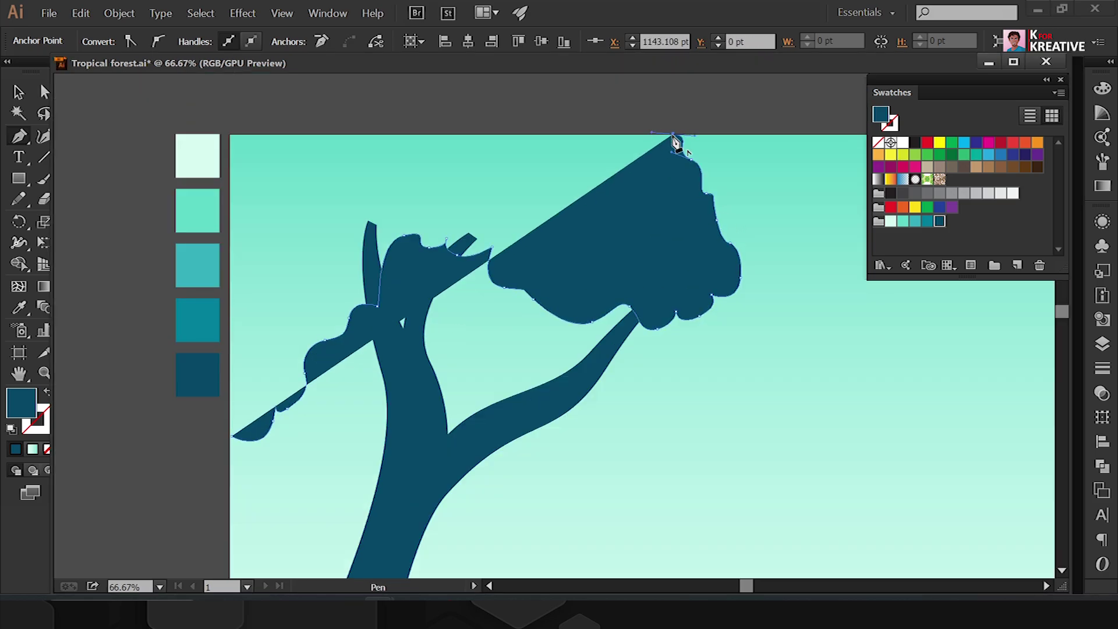
Step: Close the canopy through the artboard's top-left corner and left edge, then deselect it
left_click(231, 136)
left_click(232, 435)
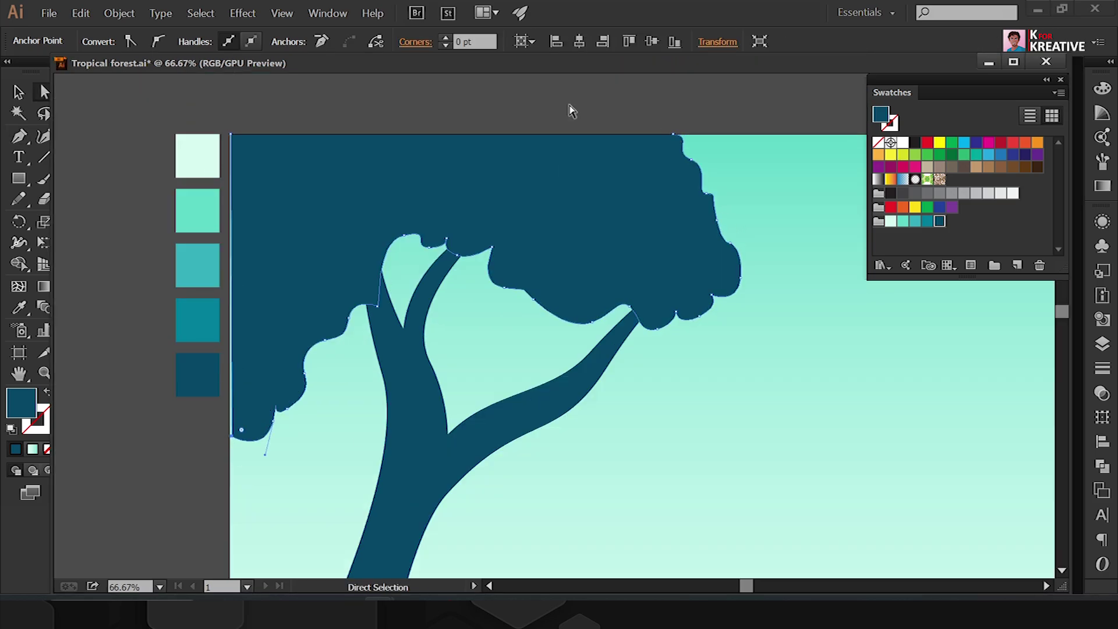
key("ctrl+minus")
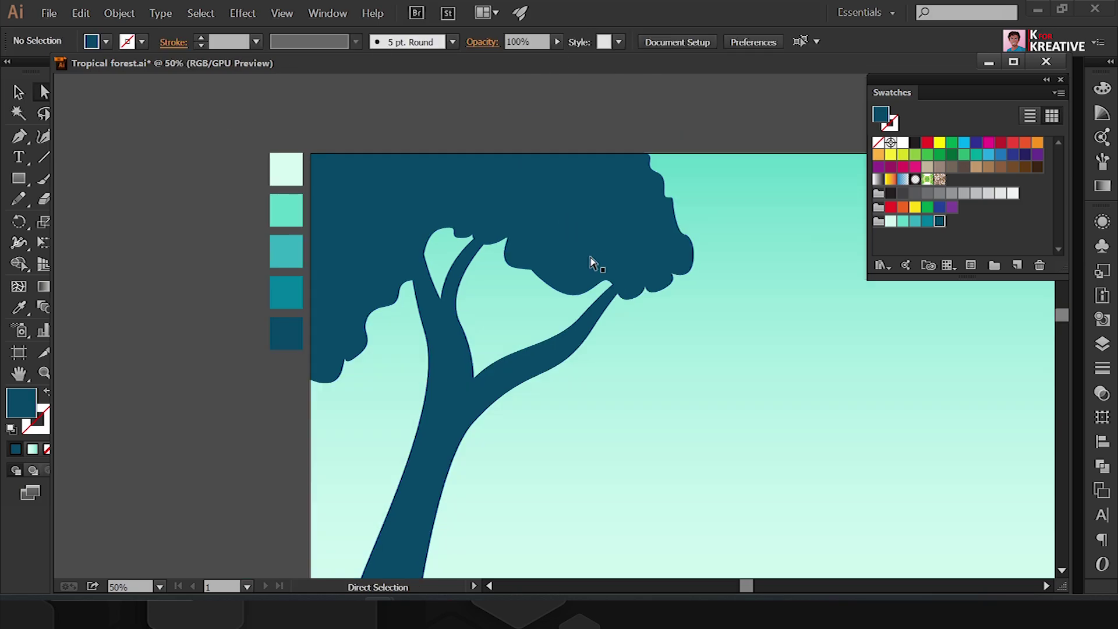
key("v")
left_click(519, 187)
left_click(492, 286)
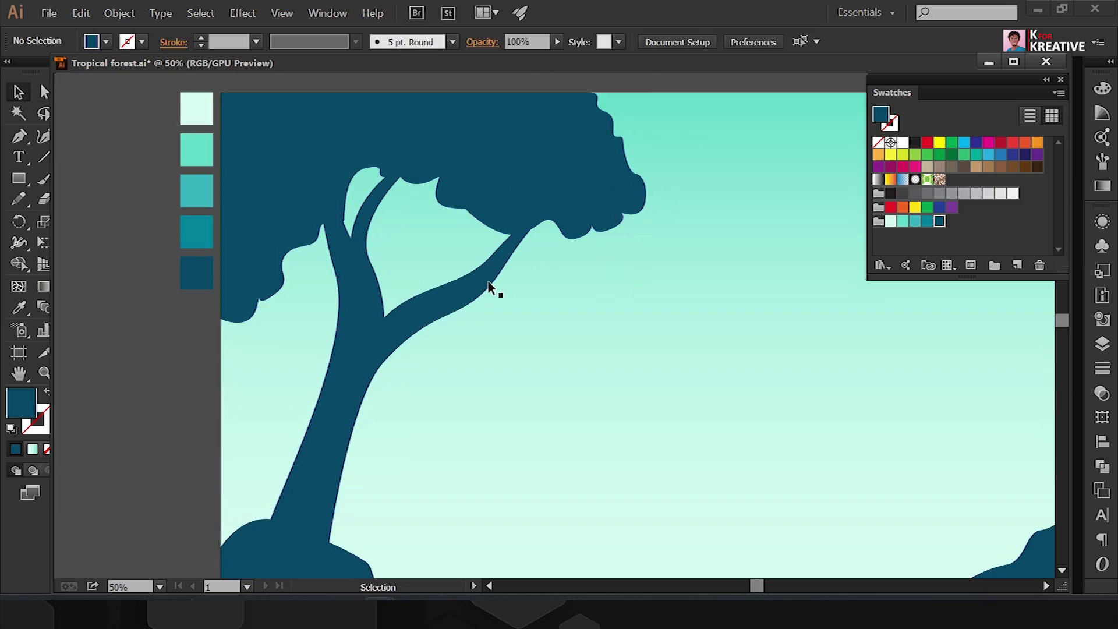
key("ctrl+plus")
Step: Finish the first hanging vine and draw a second hook-shaped vine under the canopy
left_click_drag(300, 408, 358, 220)
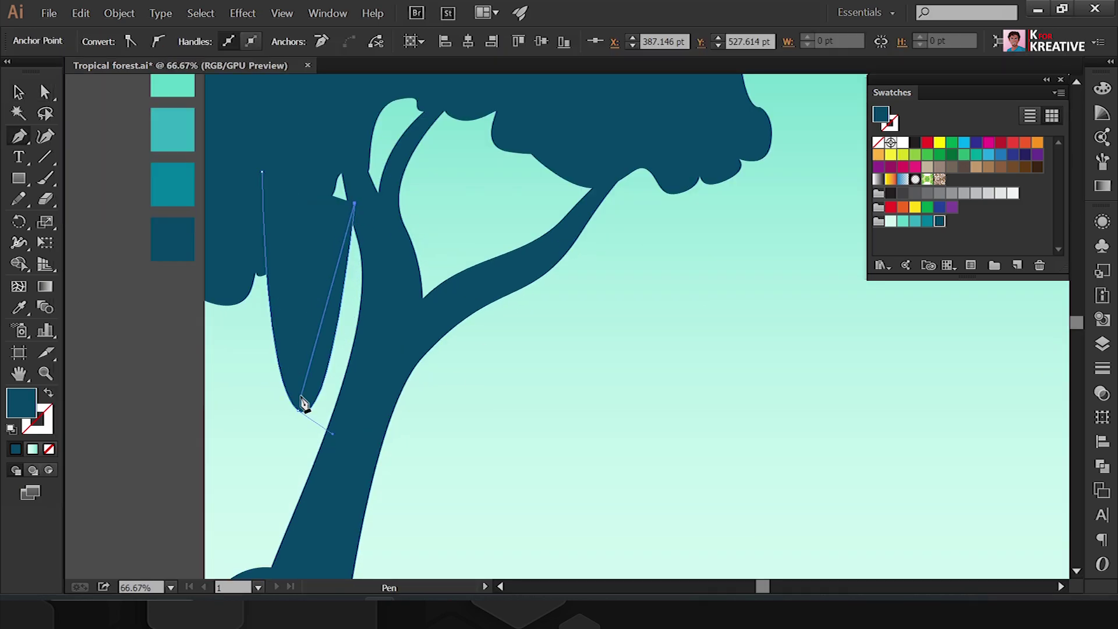
left_click(262, 172)
left_click(143, 380, "ctrl")
left_click_drag(552, 219, 624, 277)
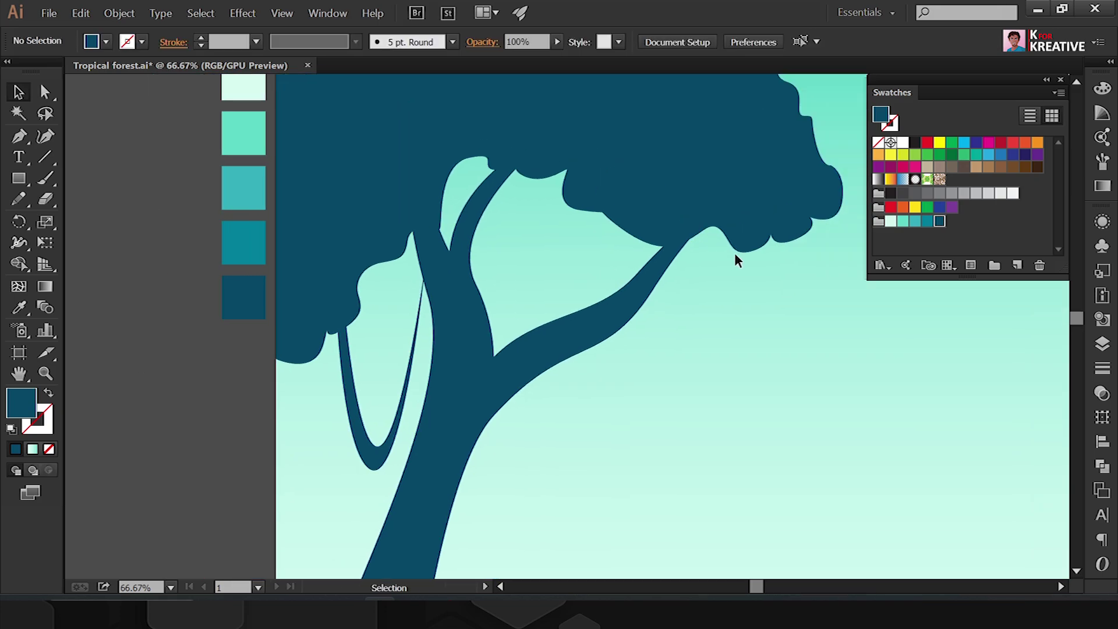
left_click(751, 180)
left_click_drag(743, 284, 767, 355)
left_click_drag(743, 400, 772, 411)
left_click_drag(750, 180, 771, 175)
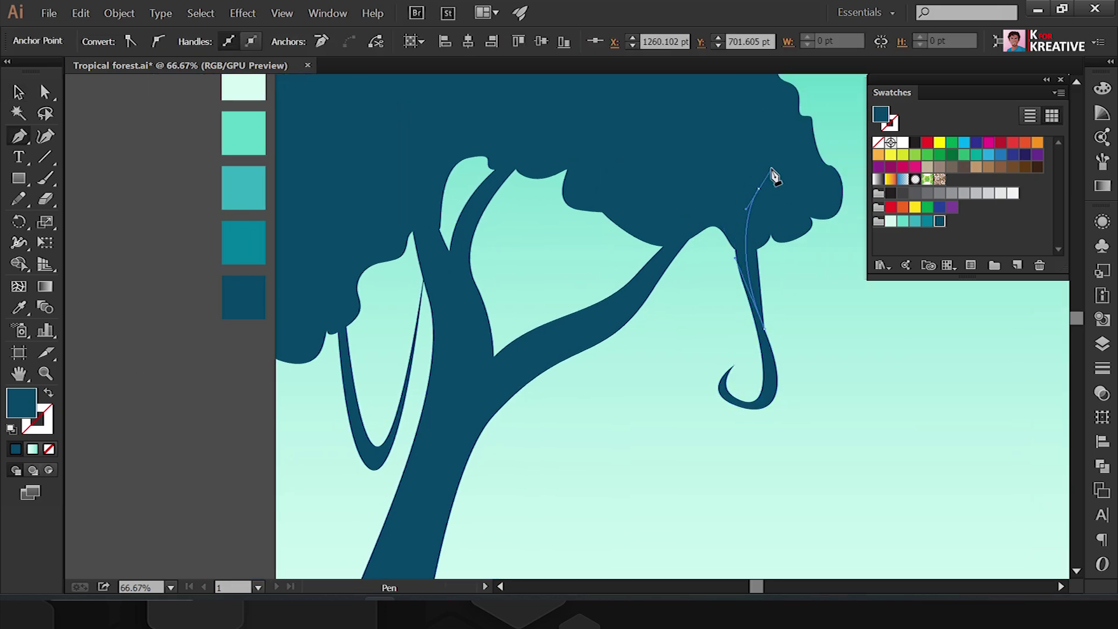
Step: Widen the second vine's hook curl, then deselect it and zoom out to the whole tree
key("a")
scroll(752, 423, "up", 2)
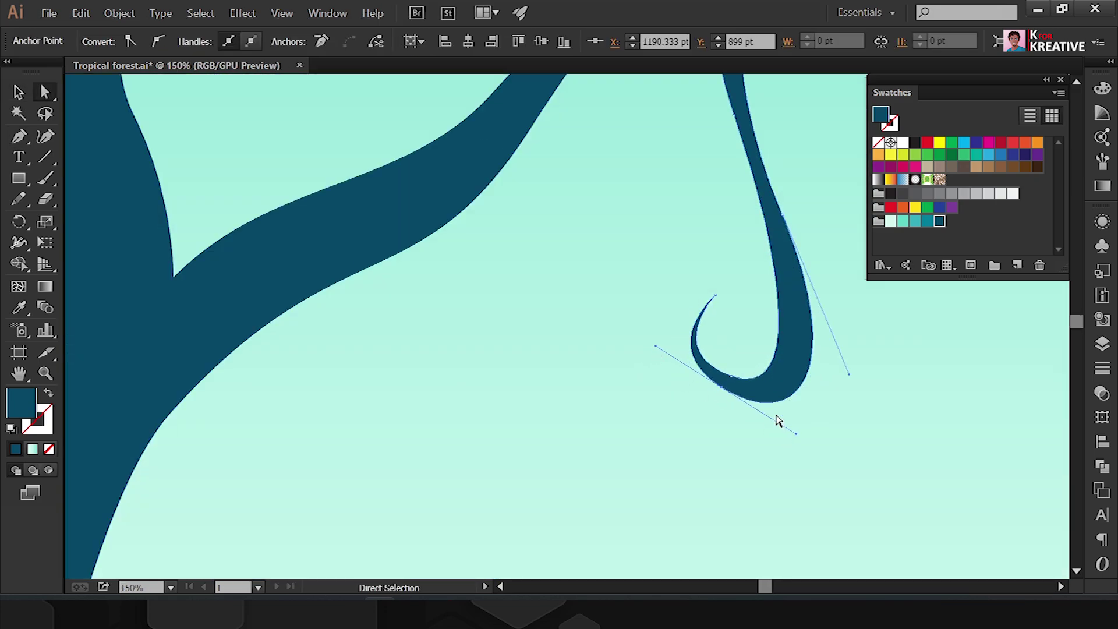
left_click_drag(779, 329, 784, 330)
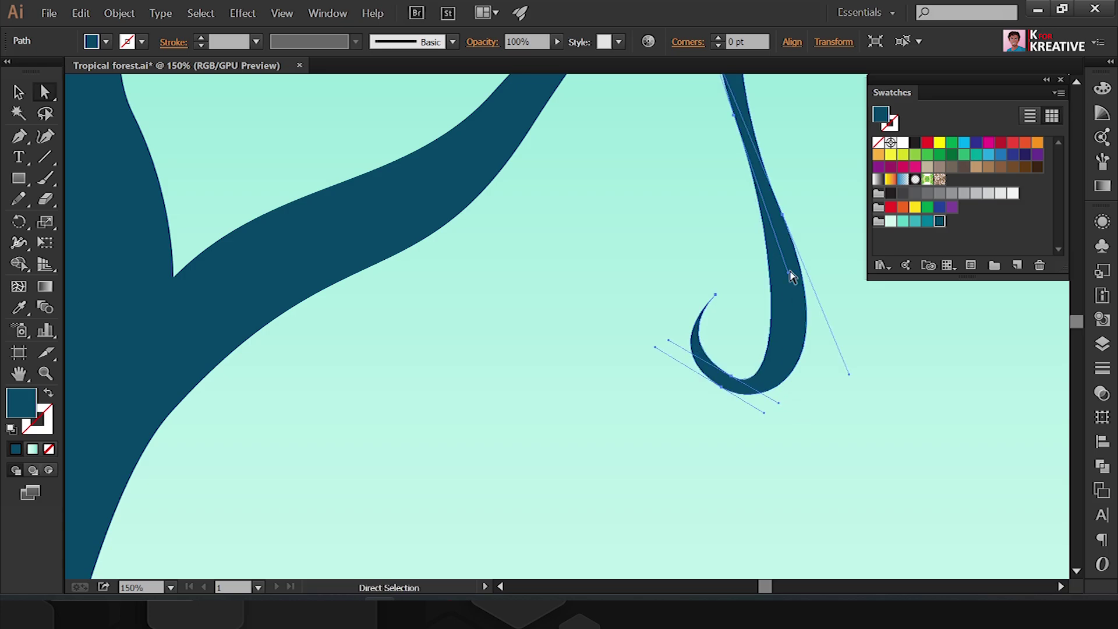
scroll(839, 335, "down", 4)
key("v")
key("ctrl+shift+a")
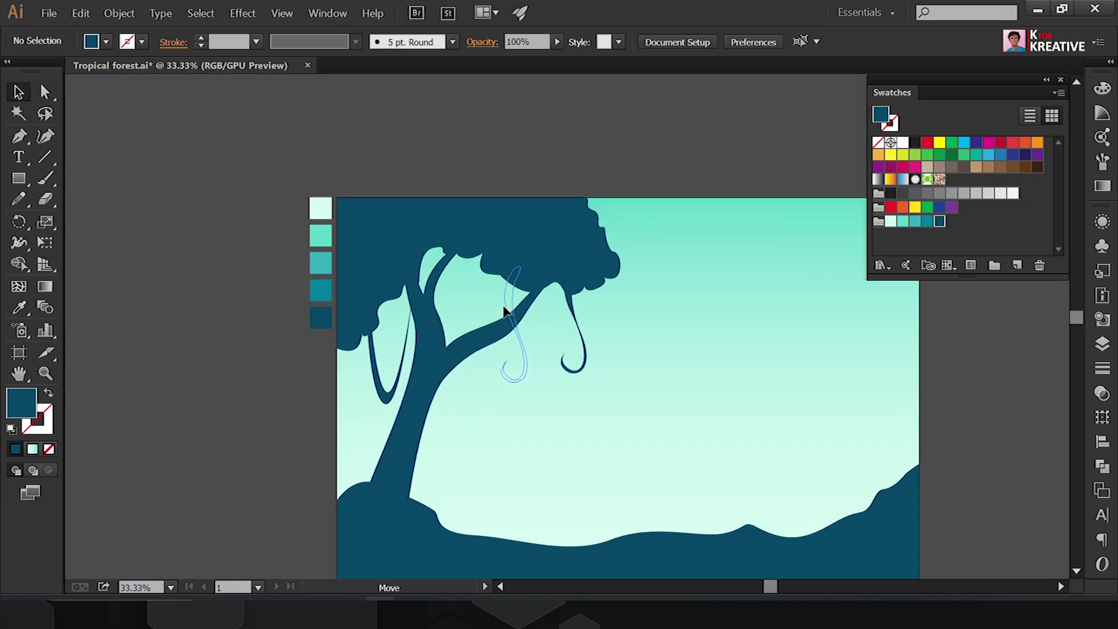
Step: Draw a curved pointed leaf above the right hill and refine its inner curve
scroll(619, 339, "up", 2)
left_click(581, 351)
left_click_drag(638, 274, 661, 260)
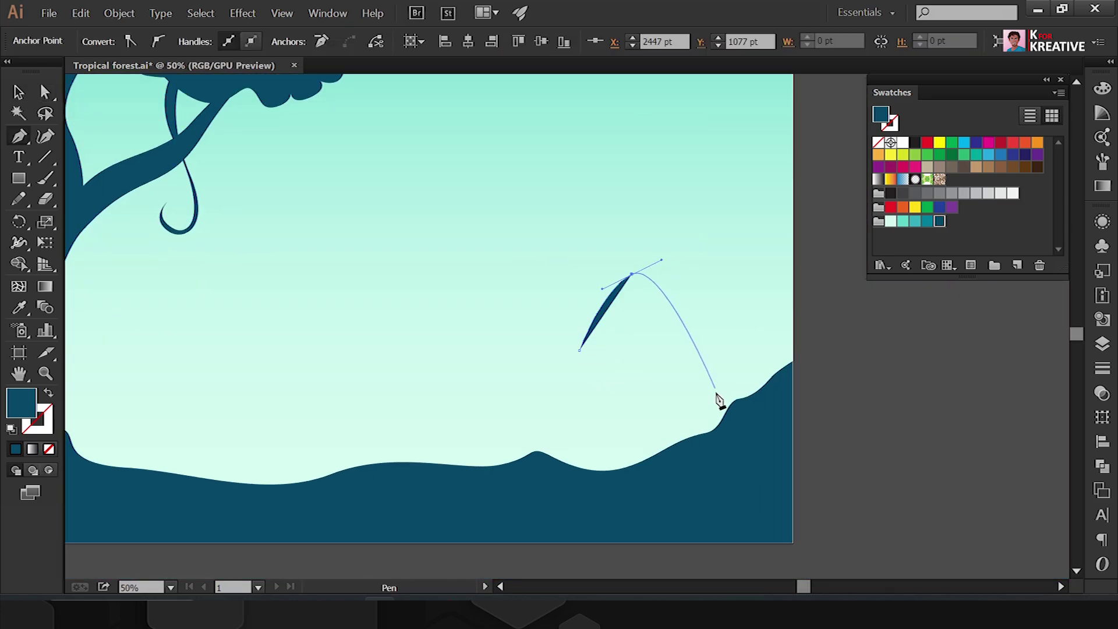
left_click_drag(728, 450, 740, 547)
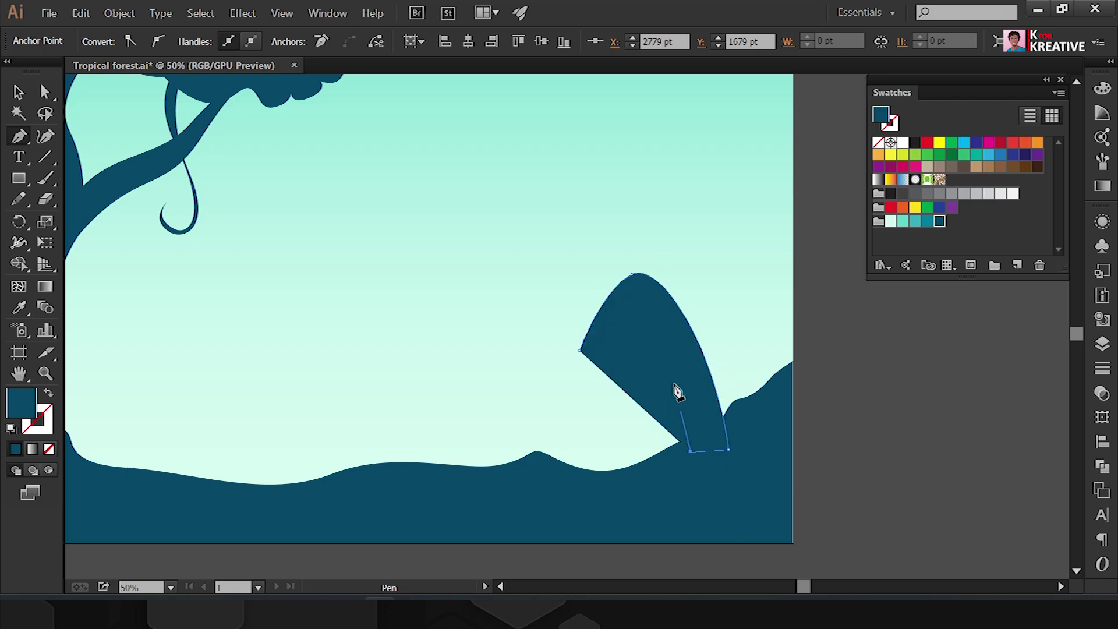
left_click_drag(581, 350, 581, 362)
key("a")
left_click_drag(662, 348, 654, 347)
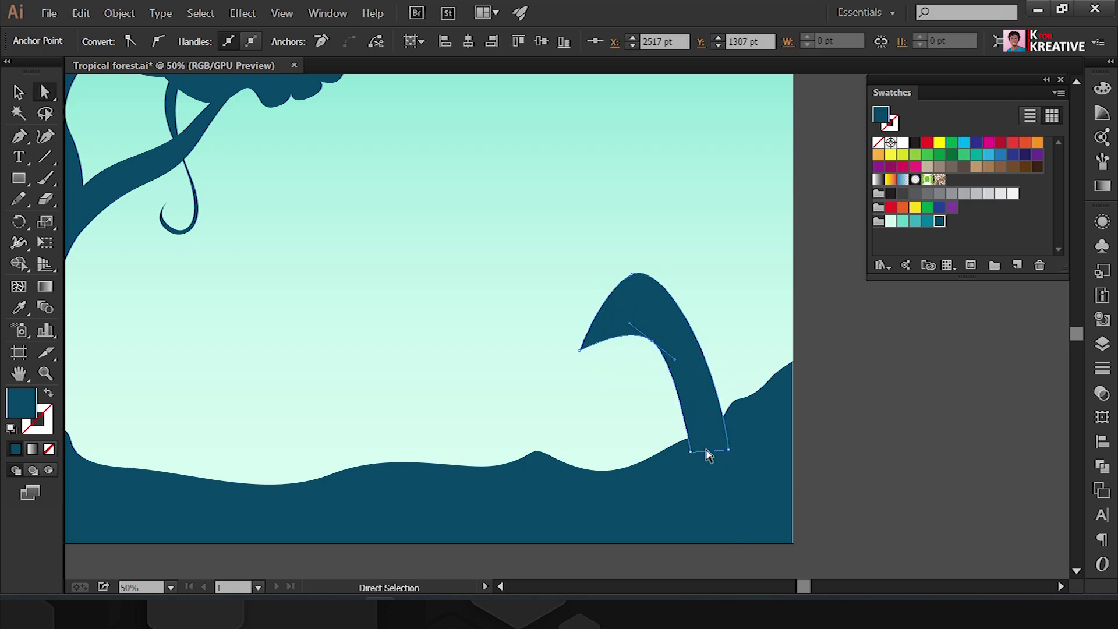
left_click(659, 332)
Step: Draw a second, taller leaf down to the hill with its right edge bulging outward
scroll(658, 332, "up", 2)
key("p")
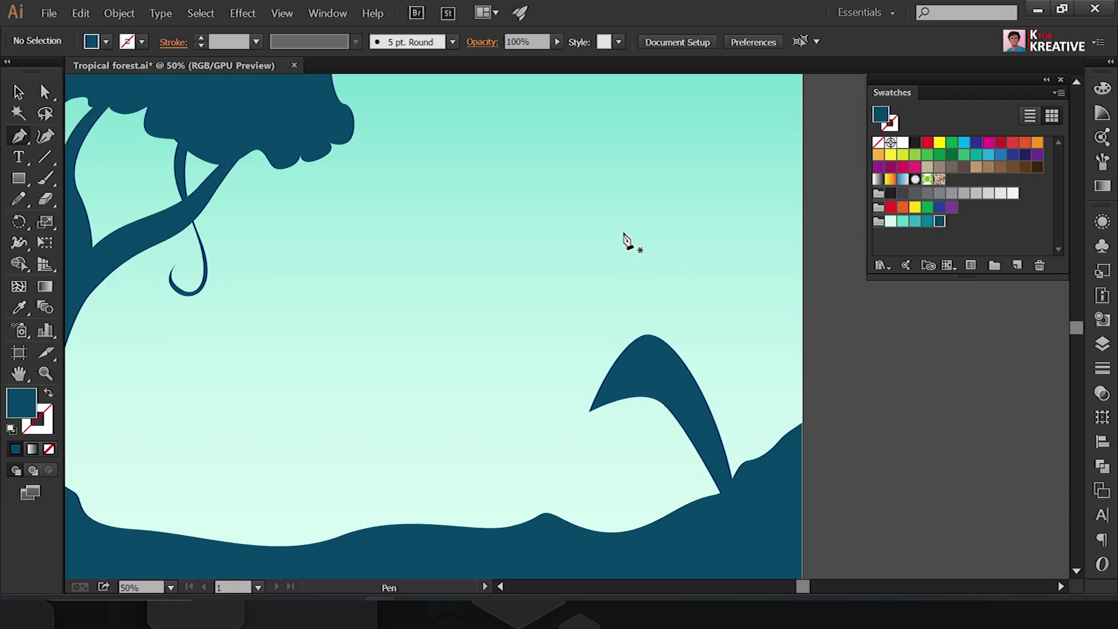
left_click(624, 223)
left_click_drag(730, 496, 730, 567)
left_click(737, 496)
left_click_drag(728, 344, 702, 247)
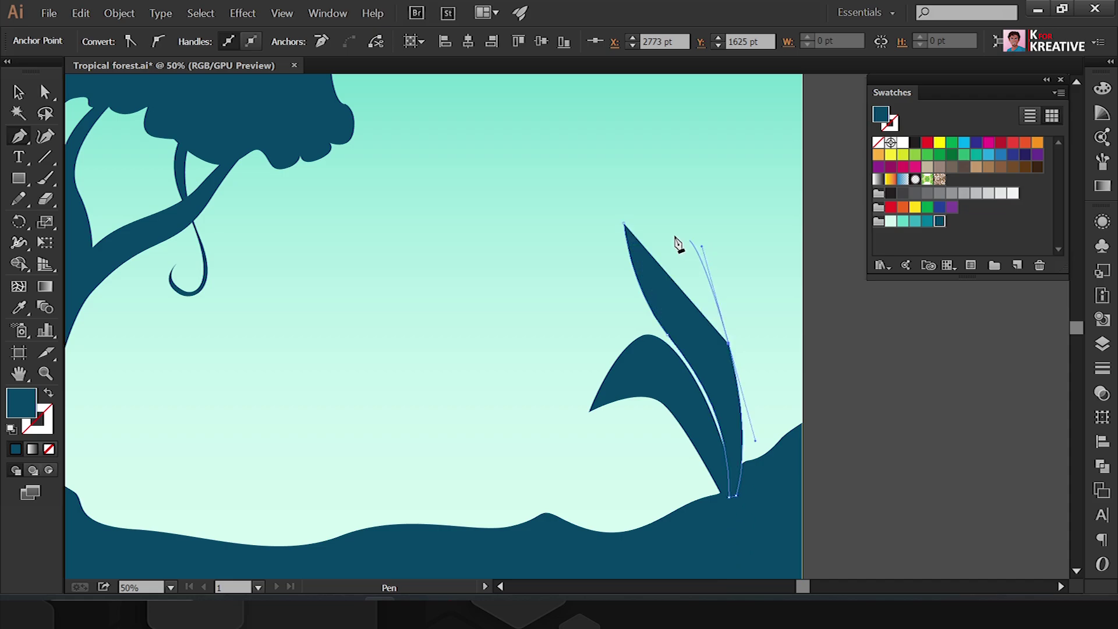
left_click(623, 224)
key("a")
left_click_drag(722, 289, 735, 274)
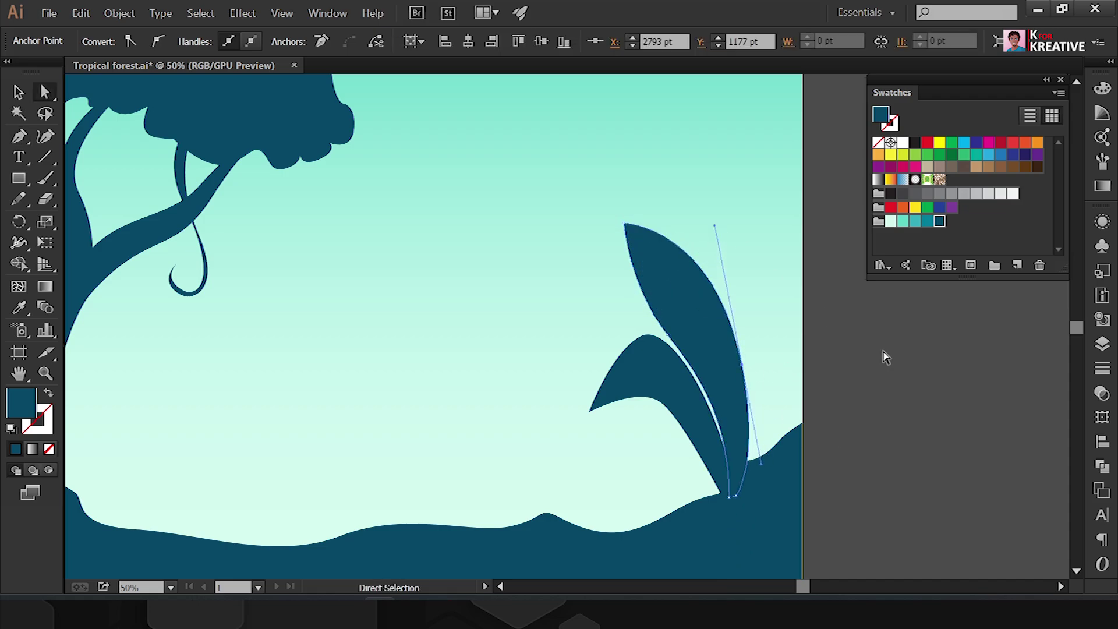
left_click(884, 354)
Step: Draw a third upright leaf with a curved edge and a raised tip
left_click(752, 203)
left_click(758, 499)
left_click(752, 202)
key("a")
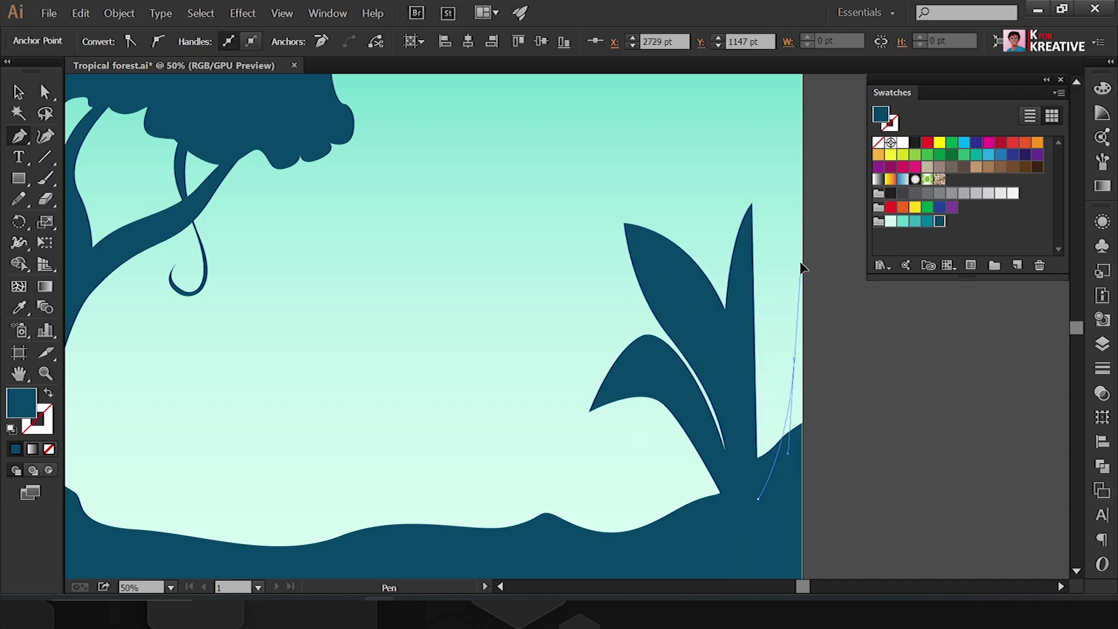
left_click_drag(758, 499, 797, 257)
left_click_drag(752, 202, 757, 190)
Step: Shift and rotate the leaves, then shrink all three to fit the hill
key("v")
left_click(762, 392)
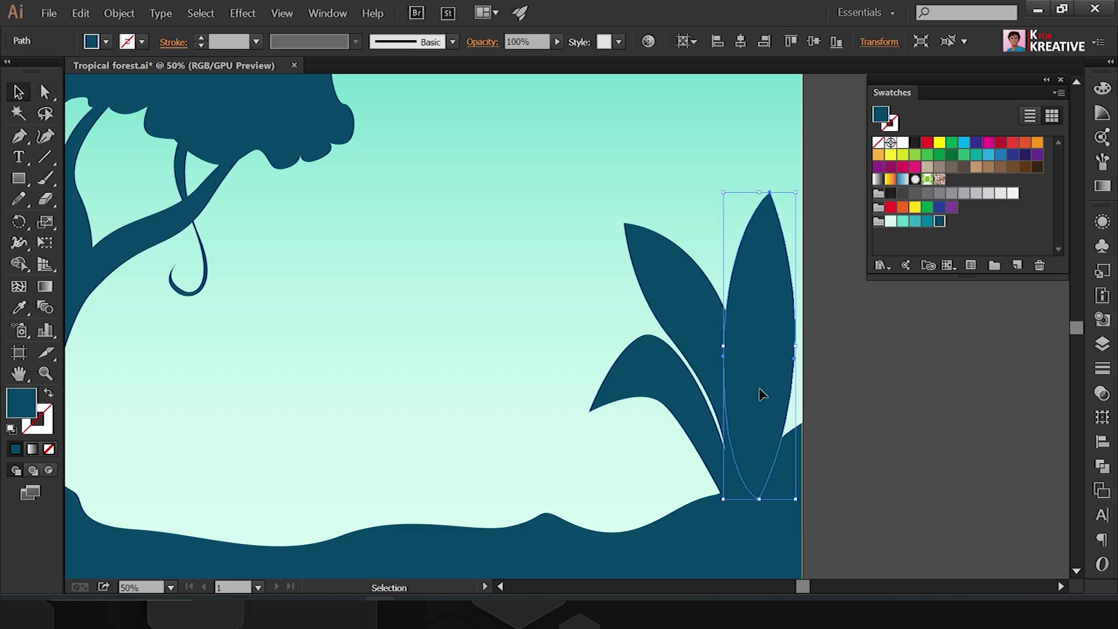
left_click_drag(761, 393, 770, 386)
left_click_drag(805, 502, 848, 470)
left_click(674, 382)
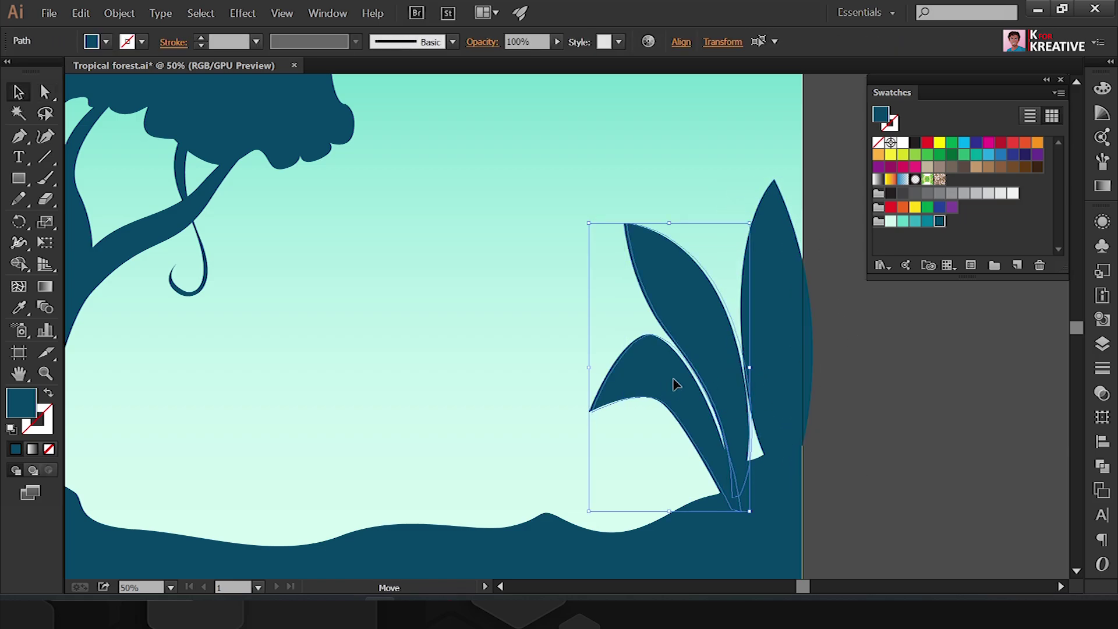
mouse_move(751, 216)
left_mouse_down()
mouse_move(759, 200)
mouse_move(716, 262)
left_mouse_up()
left_click(772, 245, "shift")
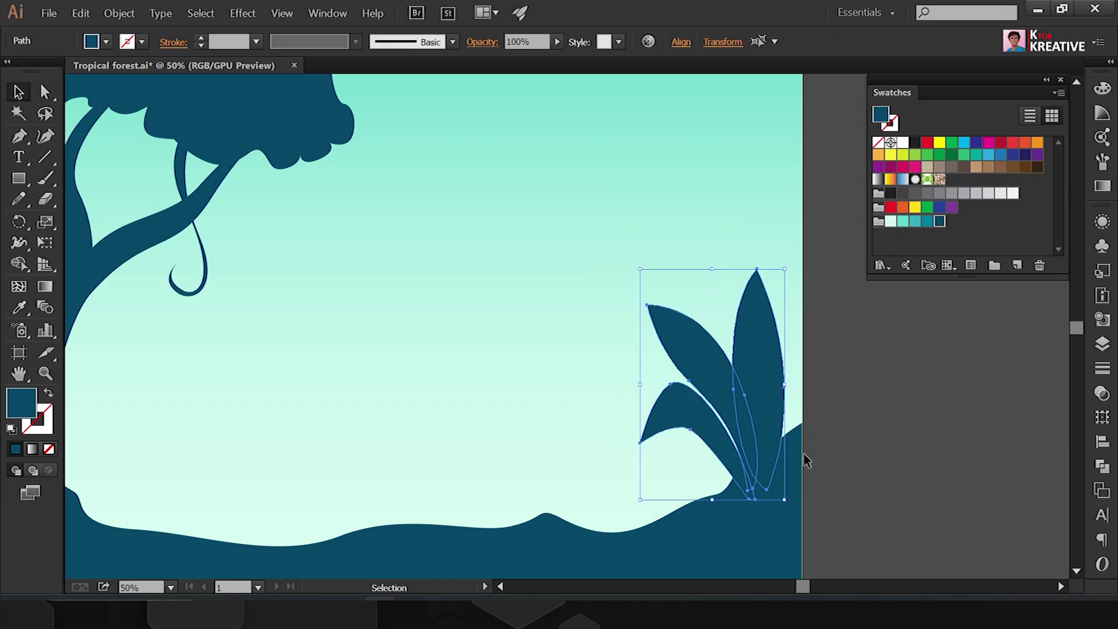
left_click(814, 263)
left_click(789, 450)
Step: Start a zigzag cutting outline with notches along the tall leaf's edge
key("ctrl+1")
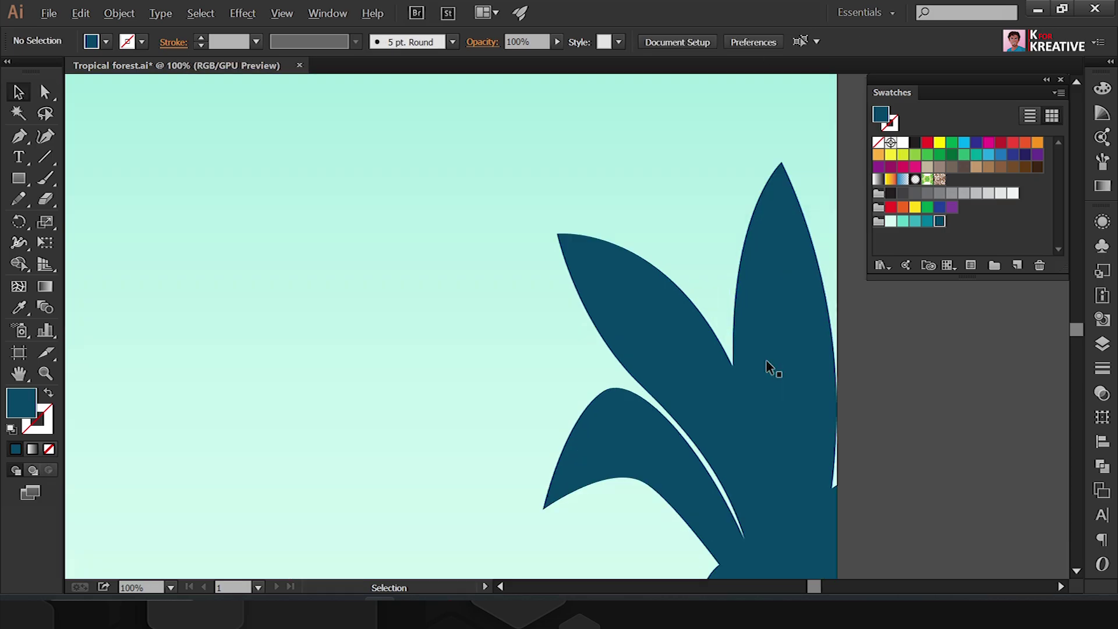
key("a")
left_click(731, 404)
key("p")
left_click(592, 156)
left_click(674, 258)
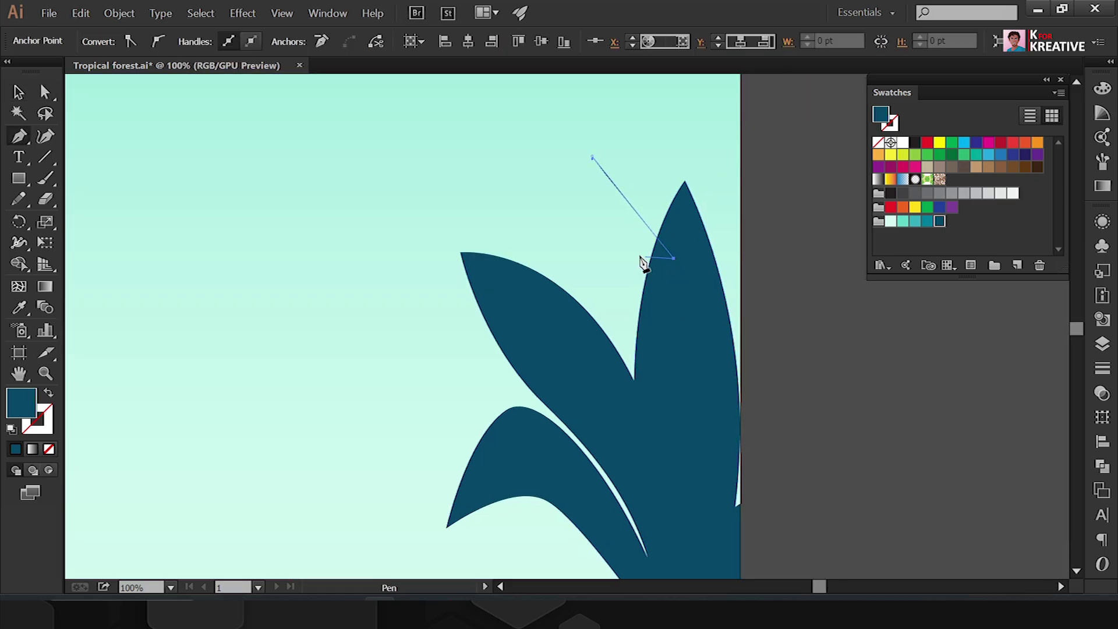
left_click(624, 252)
left_click(618, 316)
left_click(670, 307)
left_click(633, 340)
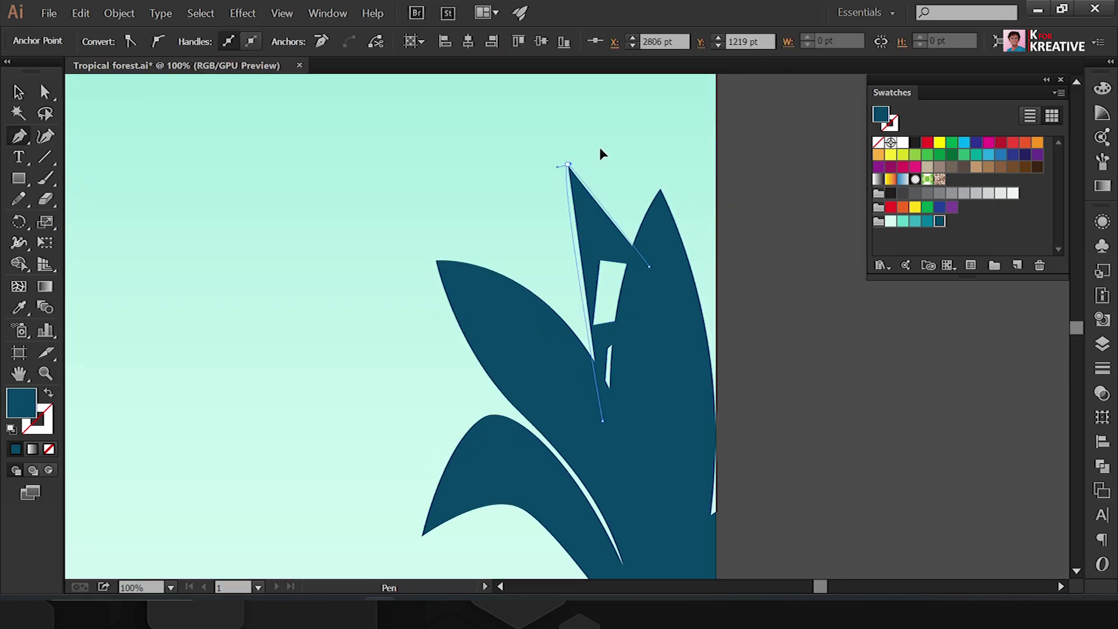
Step: Complete the jagged cutting outline down the right edge and select the tall leaf with it
scroll(600, 146, "down", 2)
left_click(621, 176)
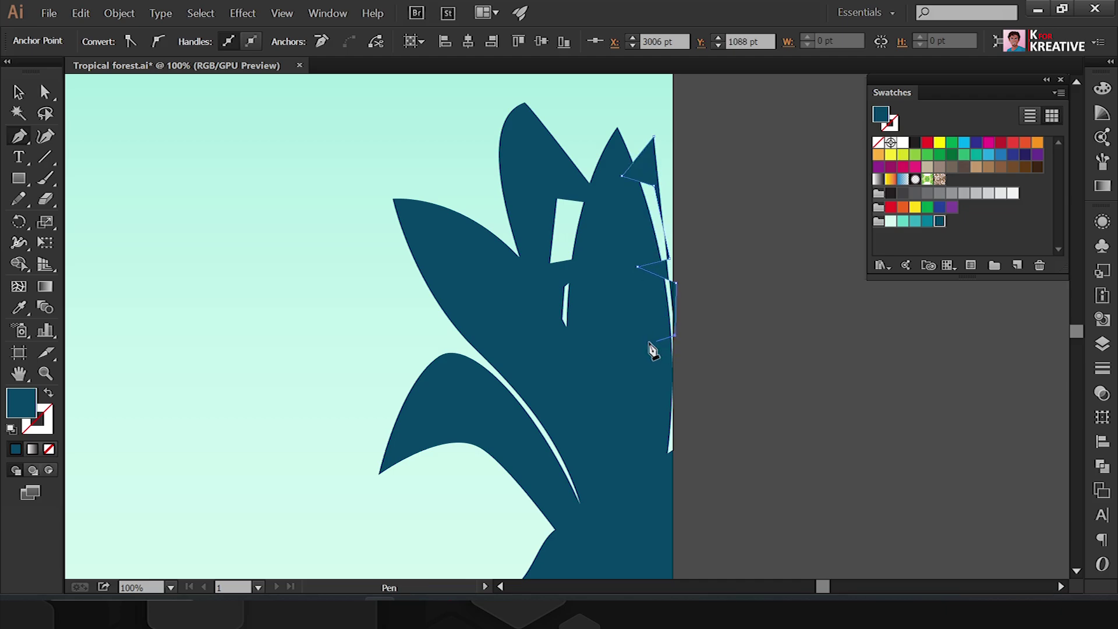
left_click(644, 343)
left_click(699, 370)
left_click(739, 170)
left_click(620, 234, "shift")
Step: Remove the leftover pieces of the cut leaf with Shape Builder and inspect its jagged edge
key("shift+m")
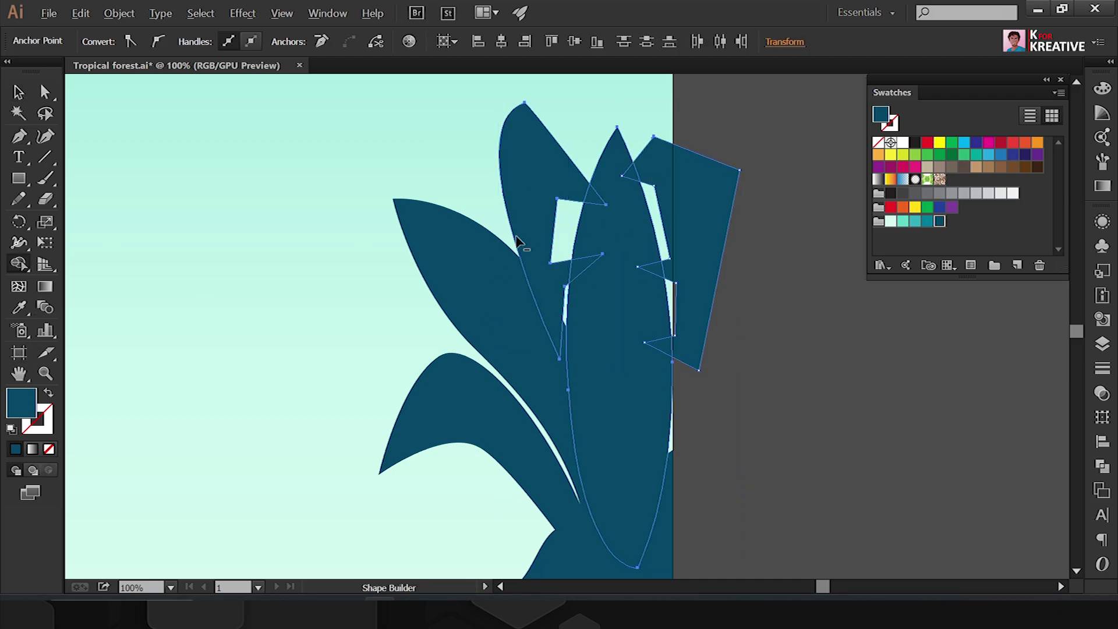
left_click(520, 242, "alt")
left_click(735, 301, "alt")
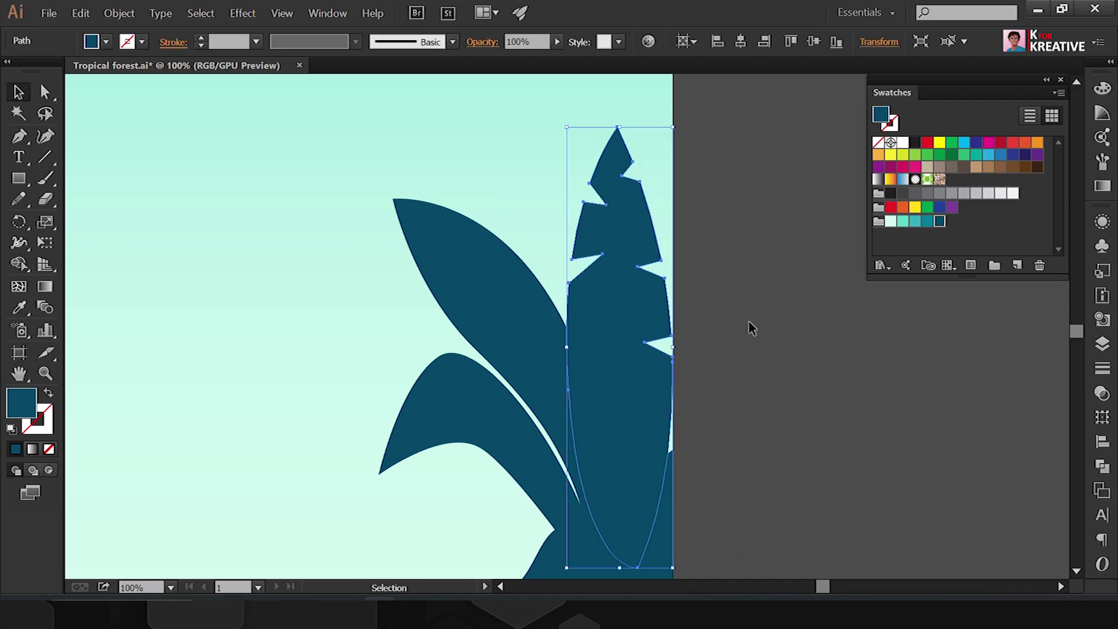
key("ctrl+shift+a")
key("ctrl+plus")
key("a")
left_click(731, 287)
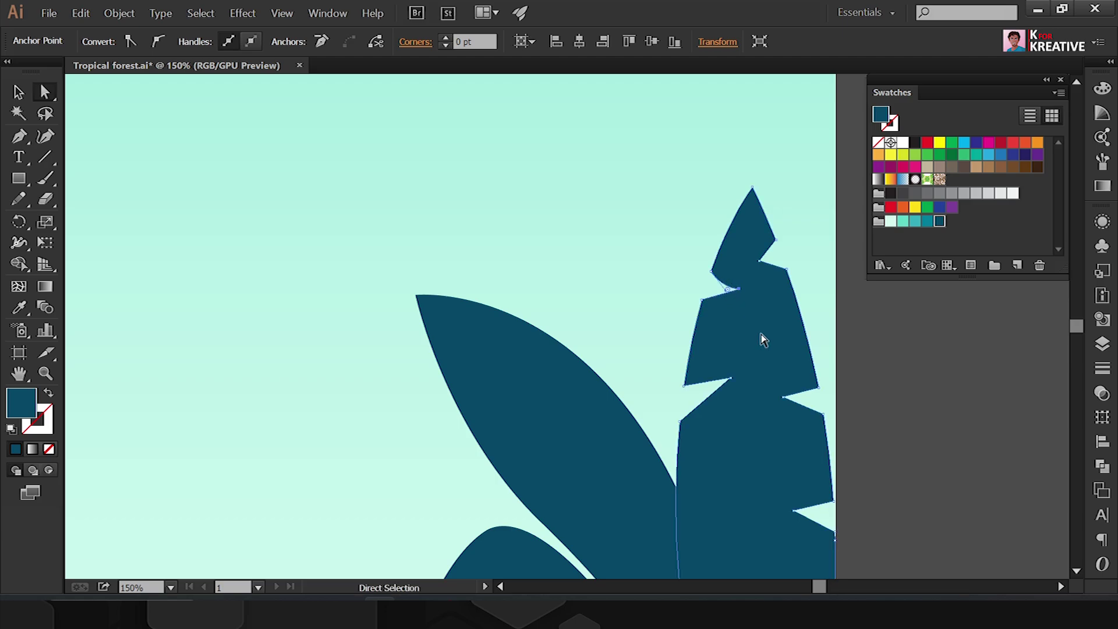
Step: Inspect the upper left leaf and the points along its edge
key("ctrl+shift+a")
scroll(748, 280, "down", 2)
key("ctrl+minus")
key("ctrl+minus")
key("ctrl+plus")
left_click(674, 400)
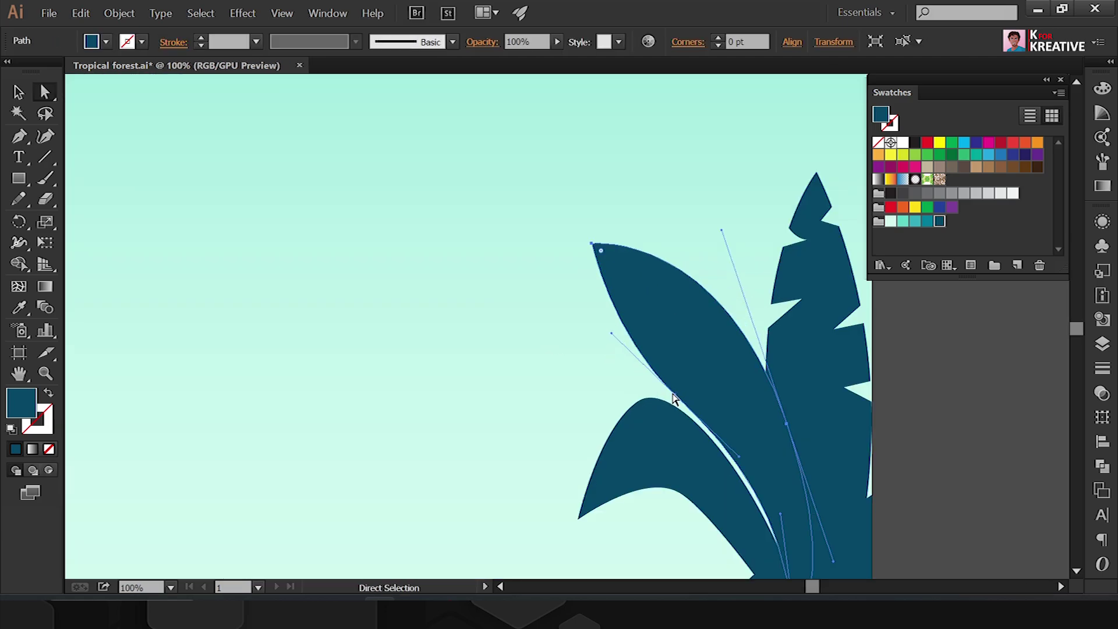
left_click(684, 403)
key("ctrl+shift+a")
Step: Draw a closed zigzag cutting outline over the left leaf with the Pen tool
key("p")
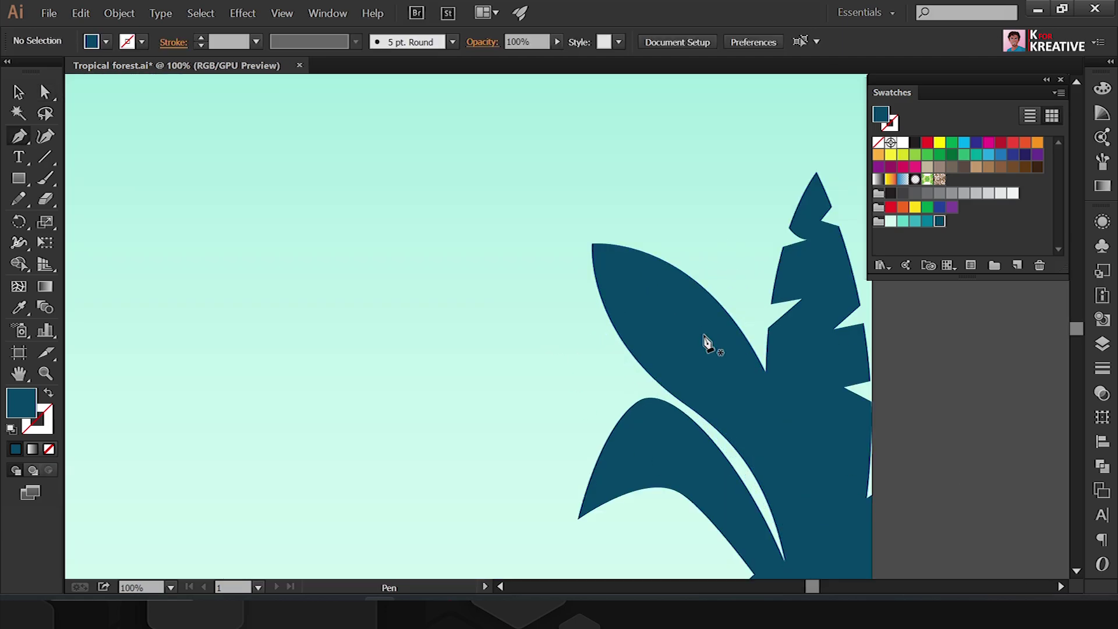
left_click(473, 336)
left_click_drag(603, 307, 628, 296)
left_click(611, 329)
left_click(639, 373)
left_click(668, 358)
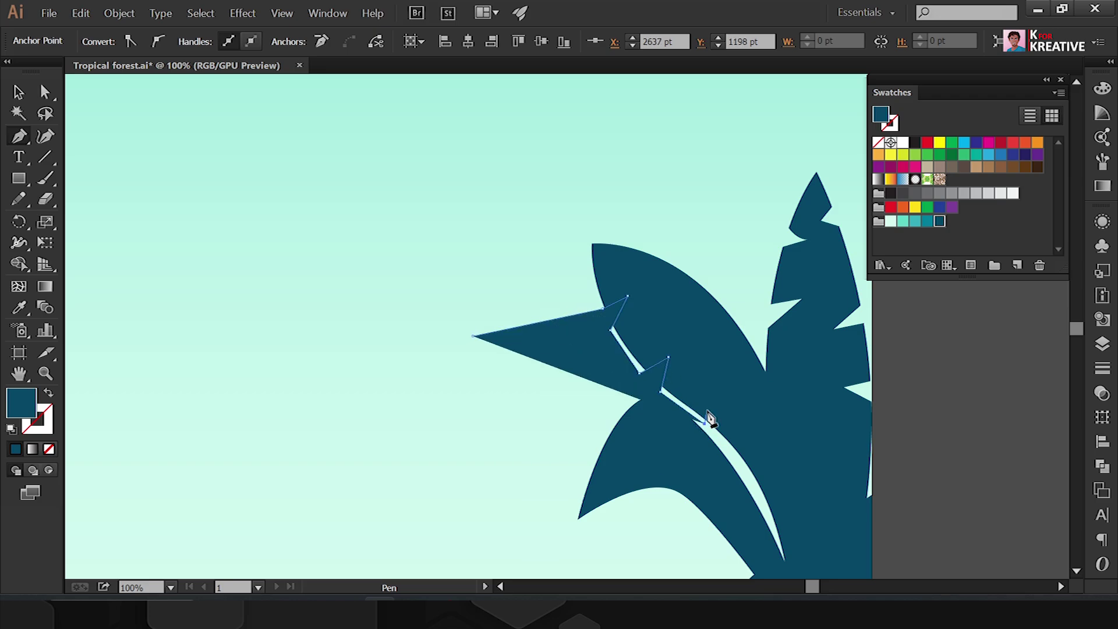
left_click(705, 423)
left_click(734, 450)
left_click(473, 336)
Step: Draw a second cutting outline above the leaf
left_click_drag(617, 266, 659, 236)
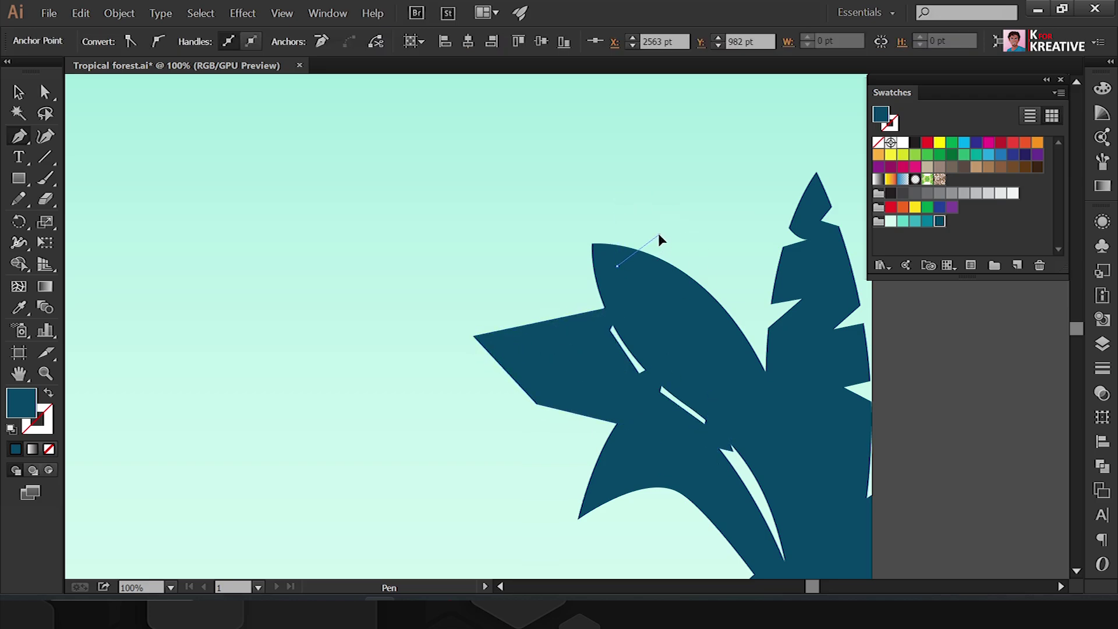
left_click(617, 197)
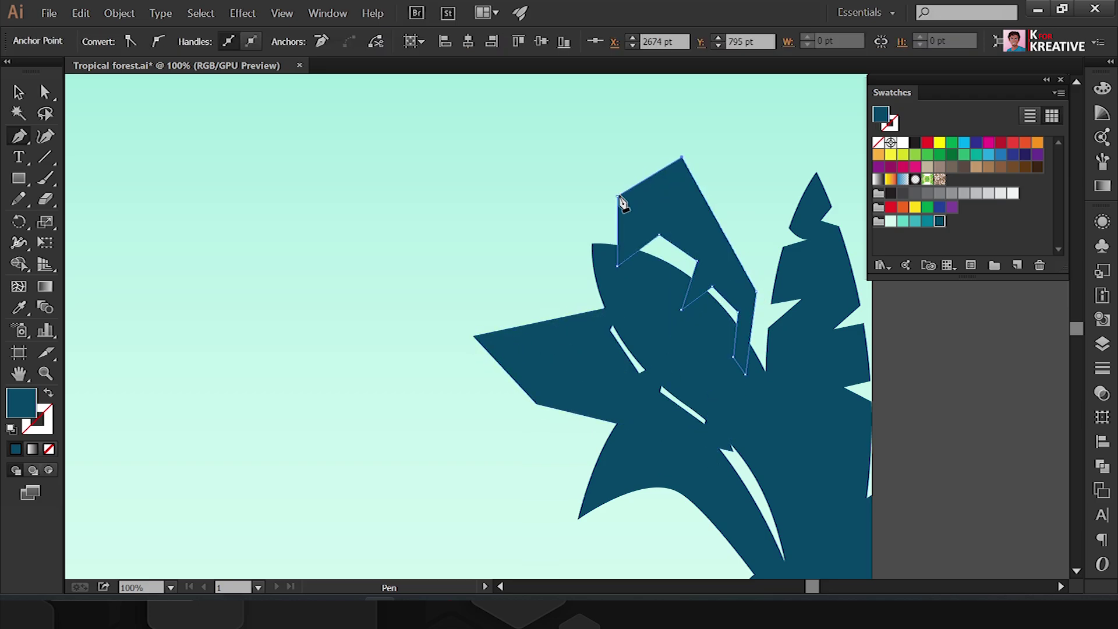
key("a")
left_click(644, 274)
key("ctrl+plus")
left_click(684, 338)
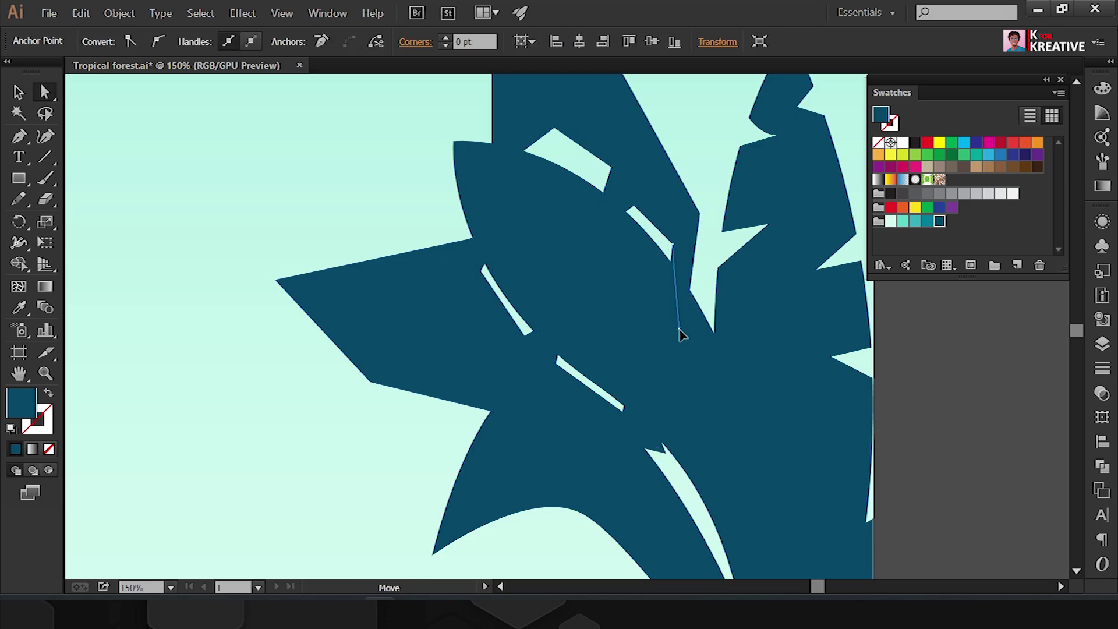
Step: Select the leaf together with its lower and upper cutting outlines
scroll(777, 388, "down", 1)
left_click(723, 419)
left_click(704, 369)
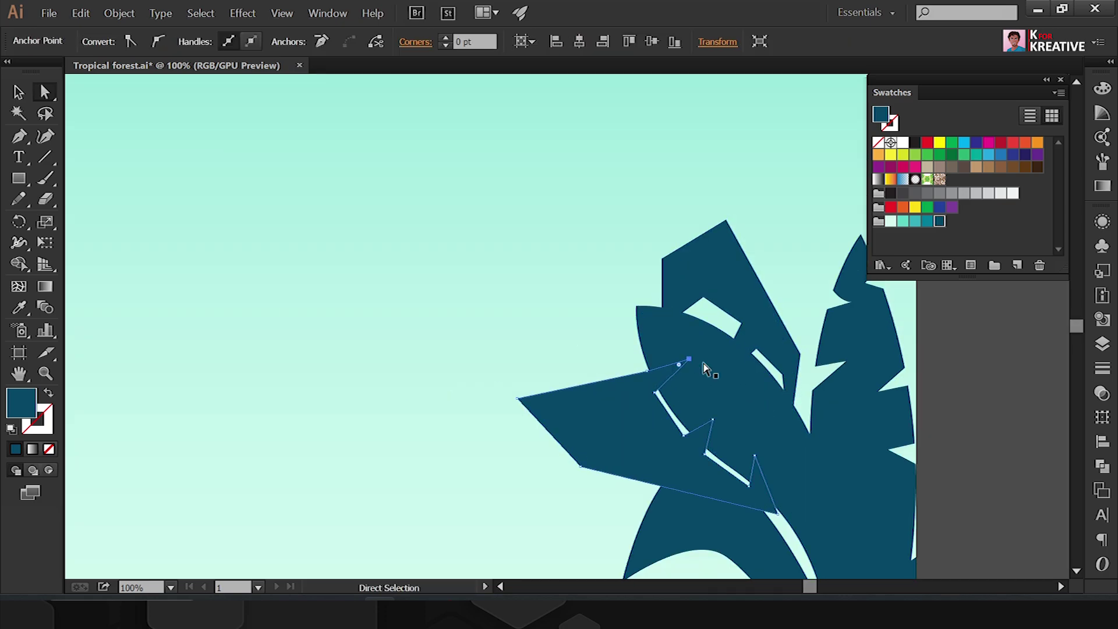
left_click(717, 429)
left_click(741, 411)
key("v")
left_click(770, 379, "shift")
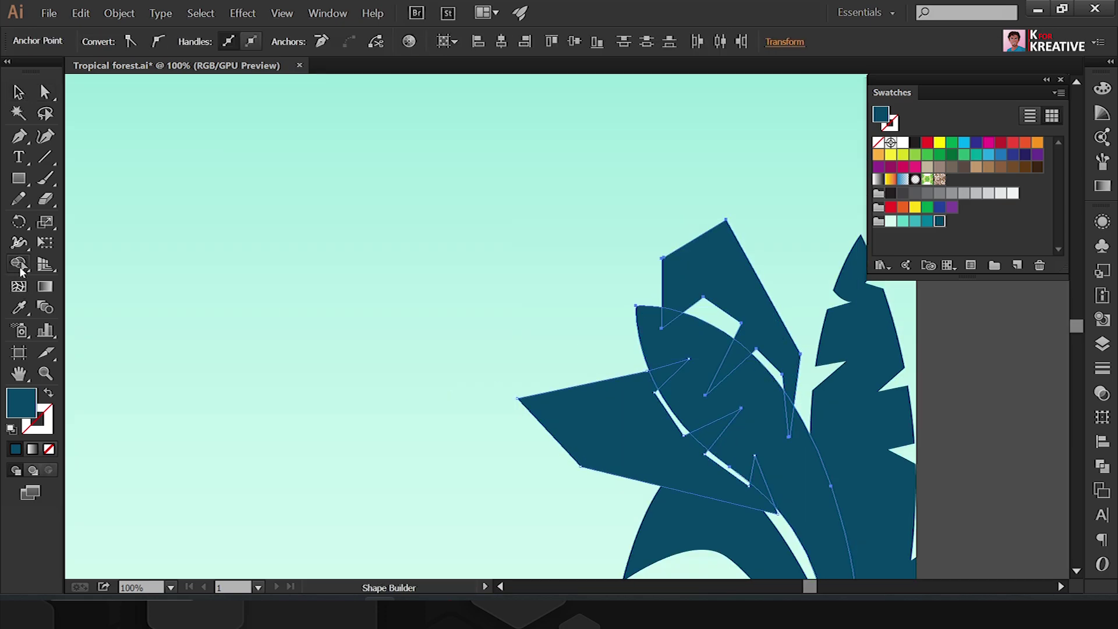
left_click(21, 271)
Step: Delete the cut-out notch pieces and a leftover sliver from the leaf with Shape Builder
key("ctrl+plus")
left_click(679, 300, "alt")
left_click(749, 462, "alt")
left_click(814, 562, "alt")
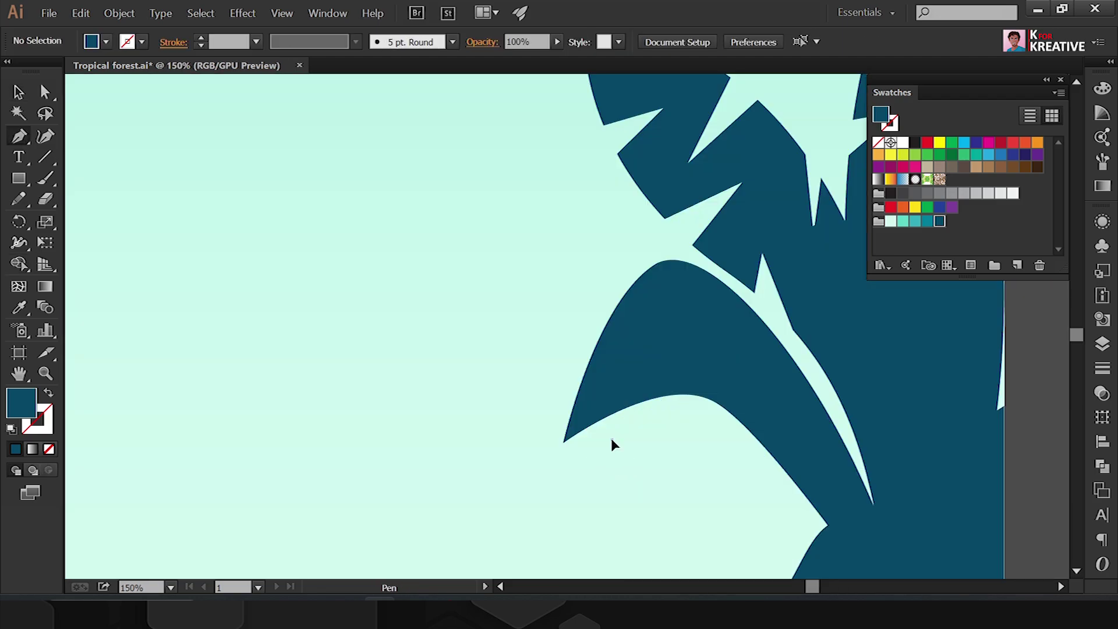
Step: Draw a triangular notch shape on the lower leaf and merge it in with Shape Builder
left_click(612, 439)
left_click(633, 386)
left_click(639, 414)
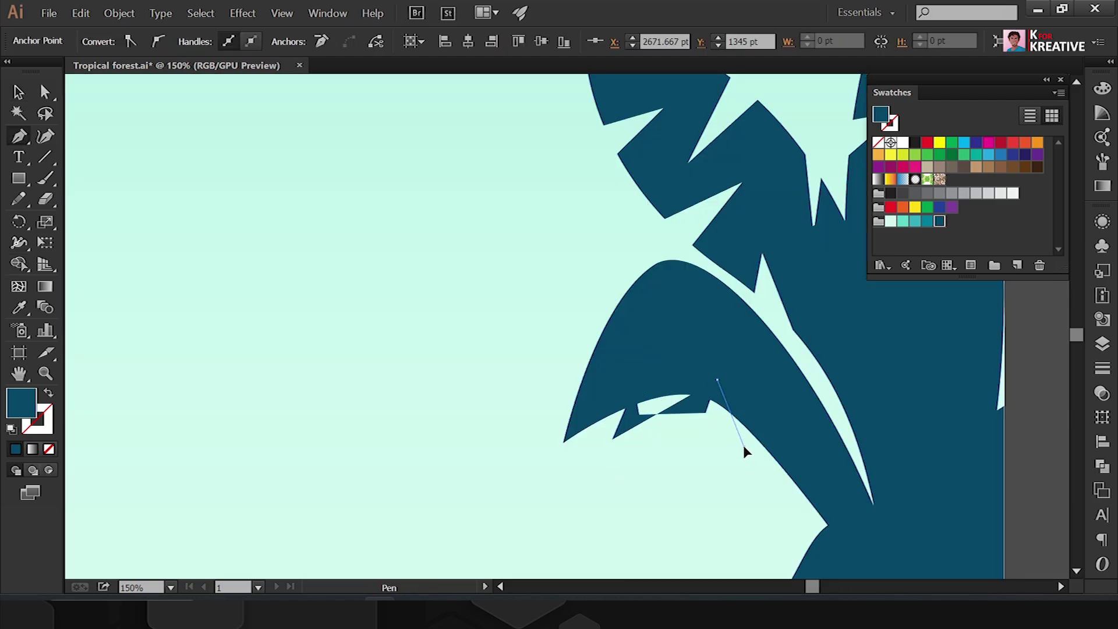
left_click(611, 439)
key("v")
left_click(588, 408, "shift")
key("shift+m")
left_click_drag(624, 428, 724, 406)
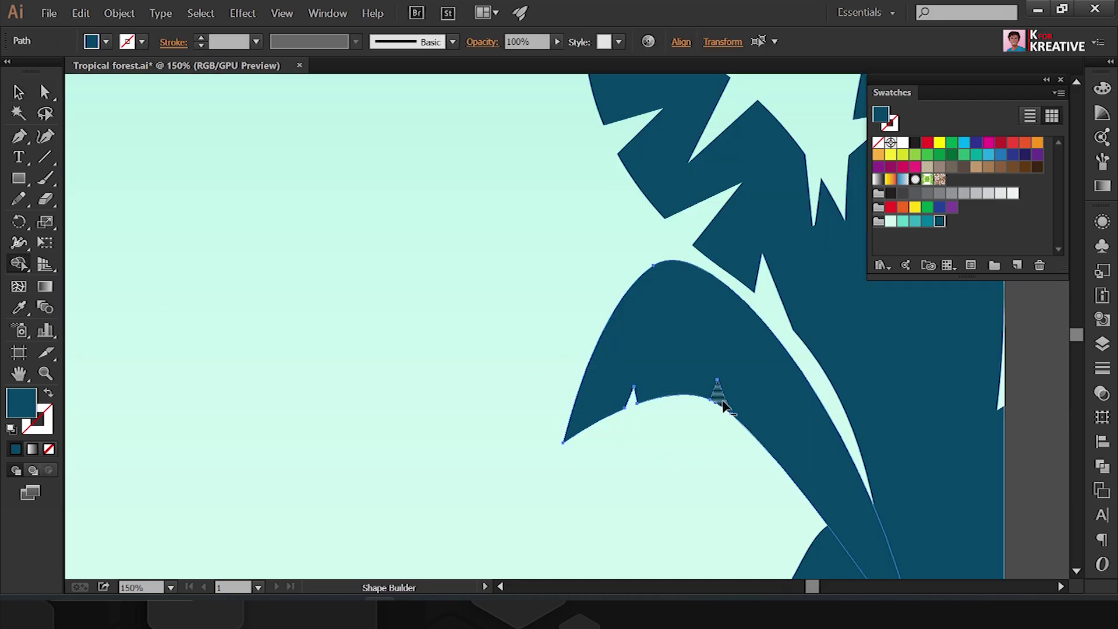
Step: Round off the notch corner anchors on the lower leaf
key("ctrl+plus")
key("a")
left_click(612, 301)
key("ctrl+minus")
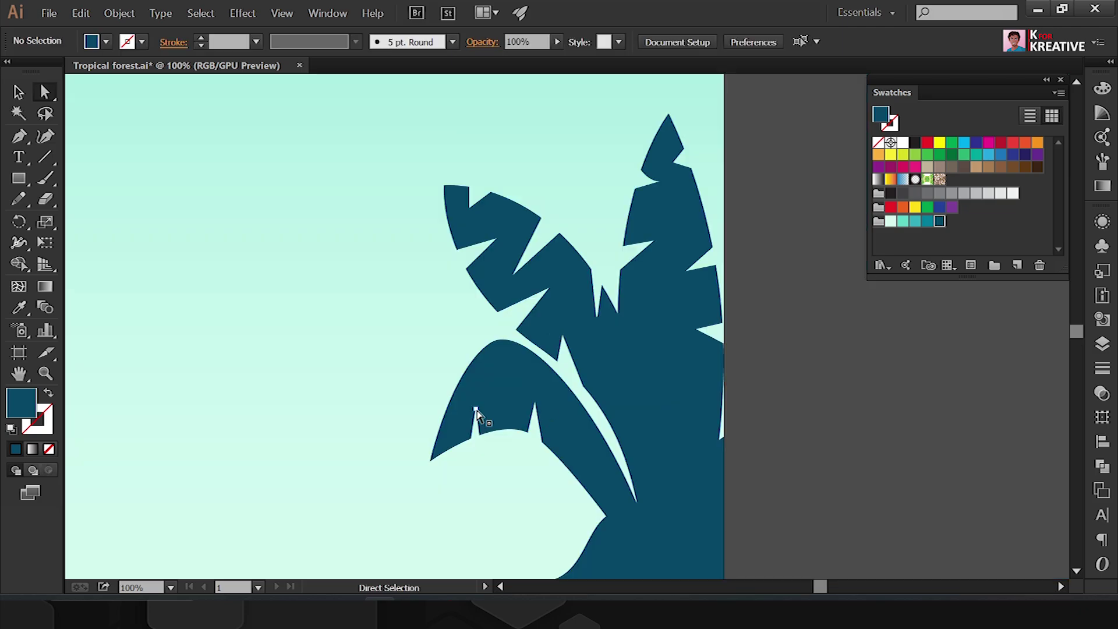
left_click(513, 410)
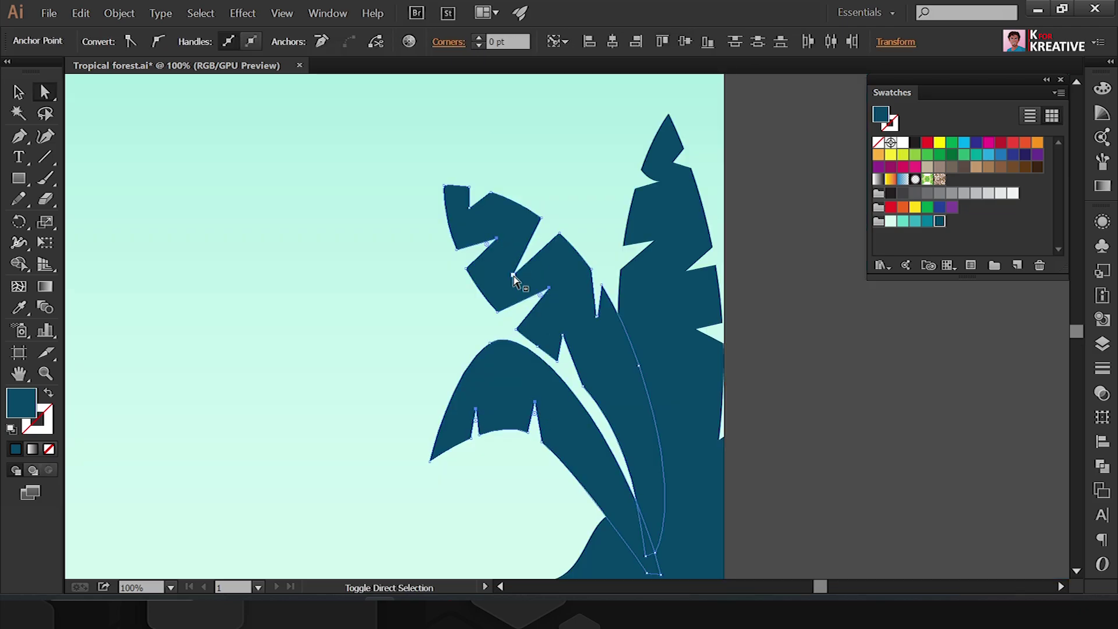
left_click(161, 42)
Step: Smooth the sharp notch anchor on the upper leaf
key("ctrl+shift+a")
left_click(564, 337)
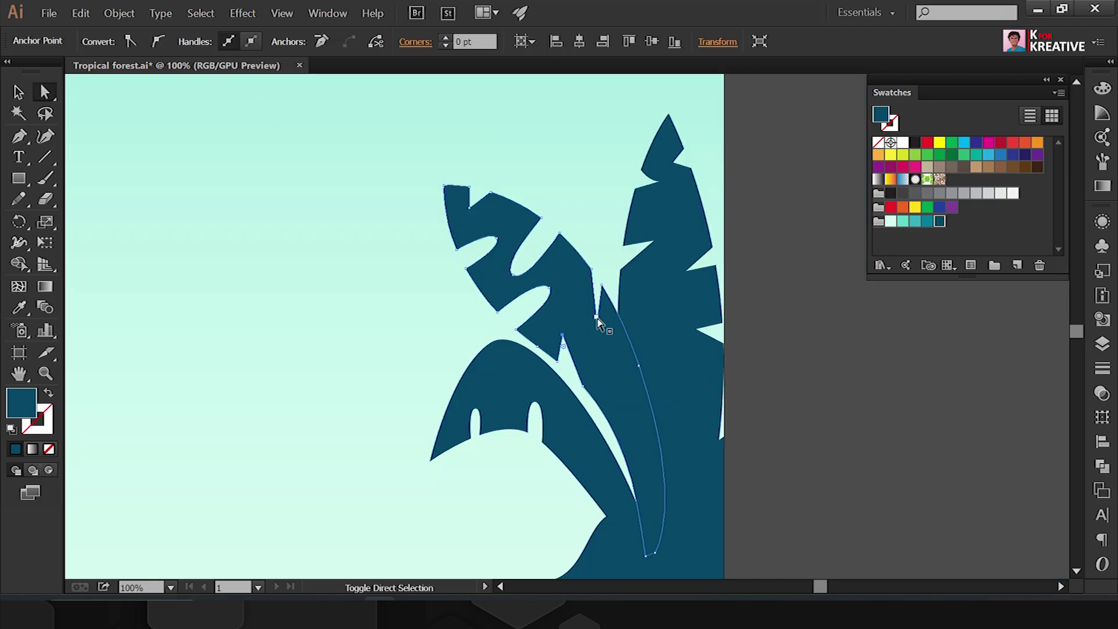
left_click(160, 43)
key("ctrl+shift+a")
Step: Check the notch anchors on the right leaf, then select the left banana leaf
scroll(648, 318, "up", 3)
left_click(648, 314)
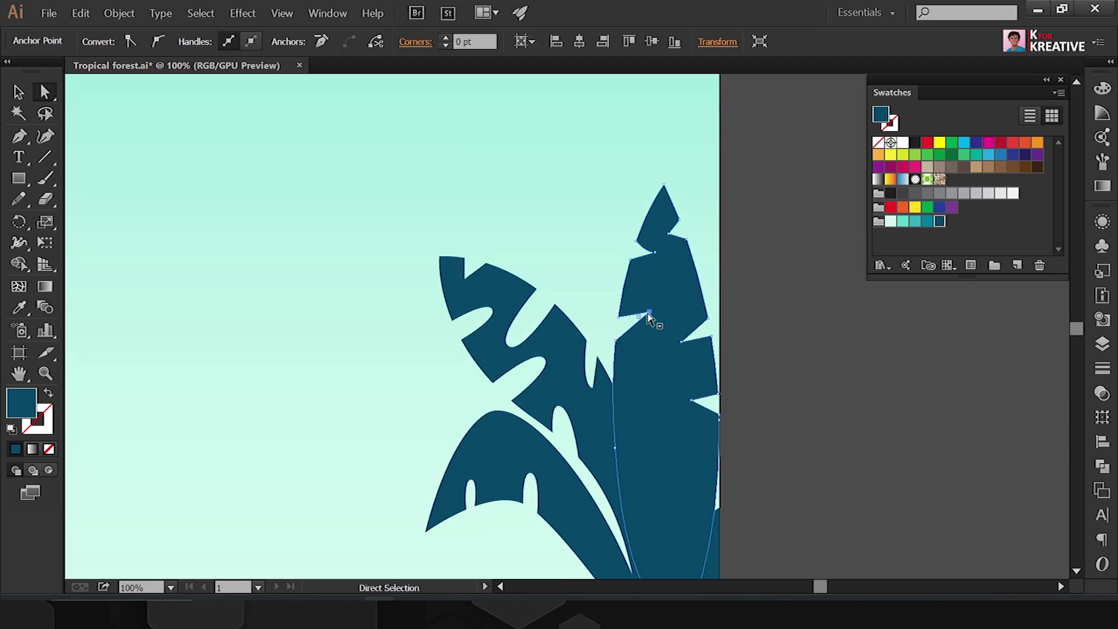
key("ctrl+shift+a")
left_click(656, 253)
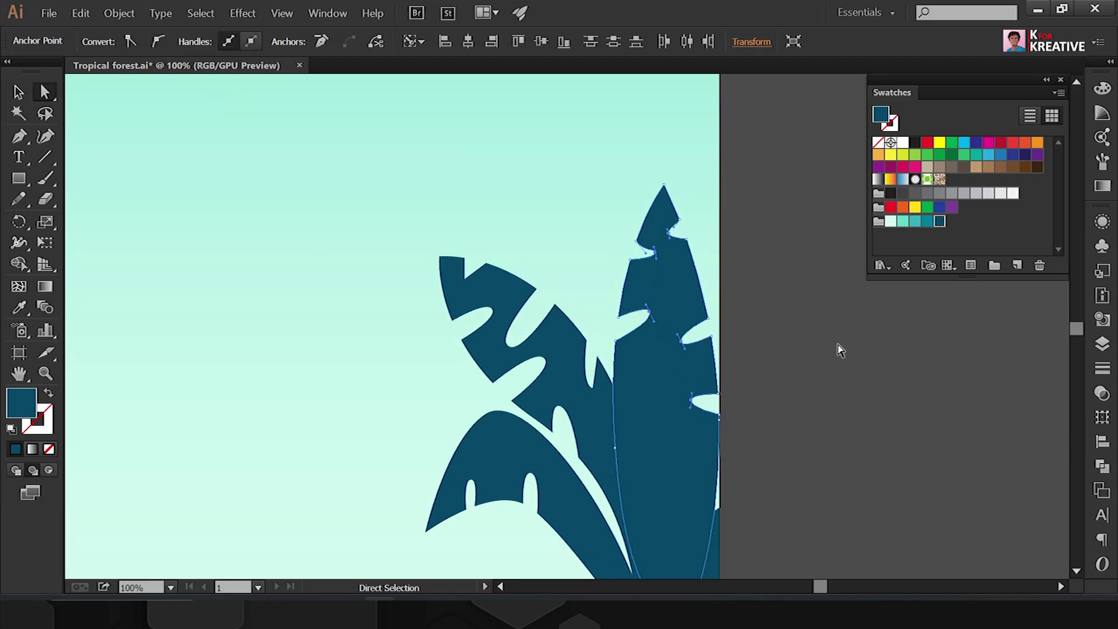
key("ctrl+shift+a")
key("v")
key("ctrl+minus")
left_click(659, 402)
Step: Select both banana leaves and tilt them to lean left
key("ctrl+minus")
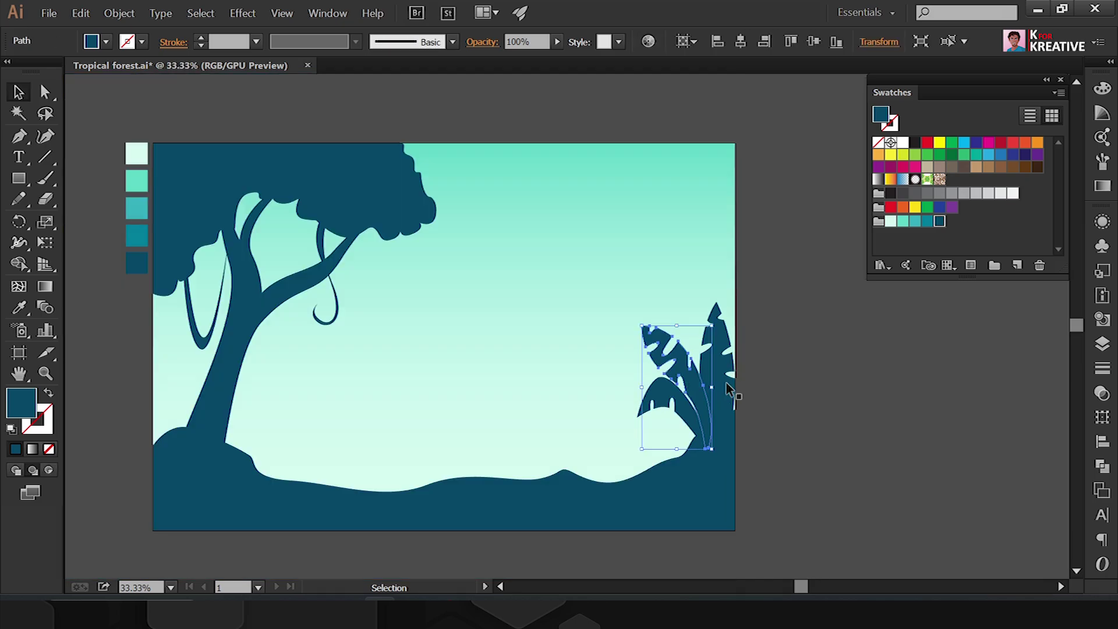
left_click(726, 382, "shift")
key("ctrl+plus")
left_click_drag(726, 288, 727, 480)
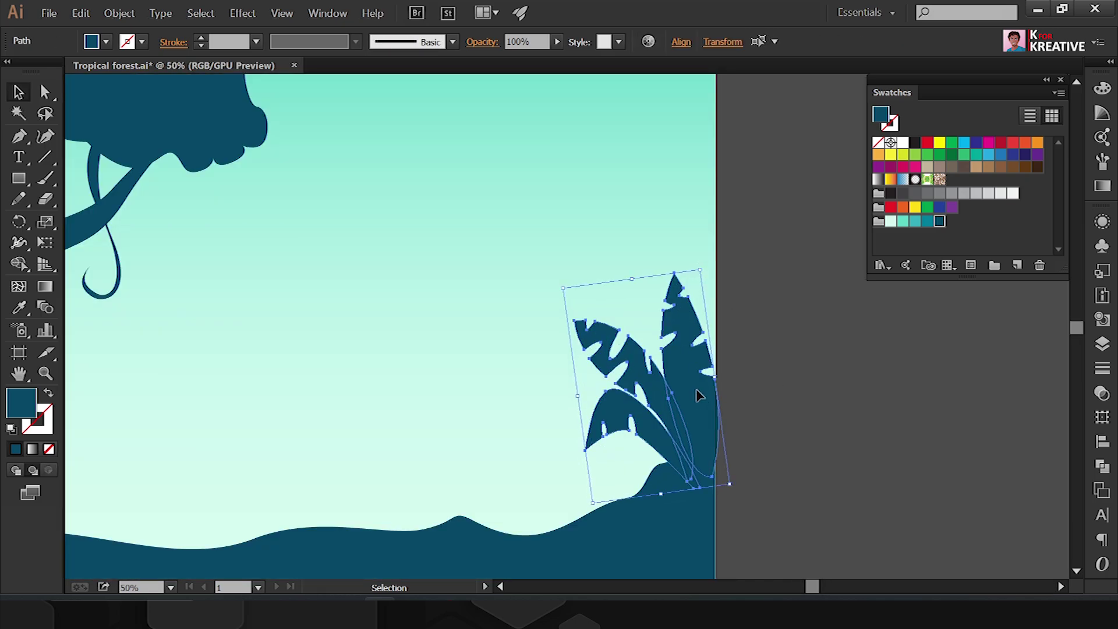
key("ctrl+shift+a")
Step: Draw a small pointed leaf at the base and rotate the leaf pair down-left into place
key("ctrl+plus")
key("p")
left_click(529, 414)
left_click_drag(675, 507, 749, 513)
left_click(676, 507)
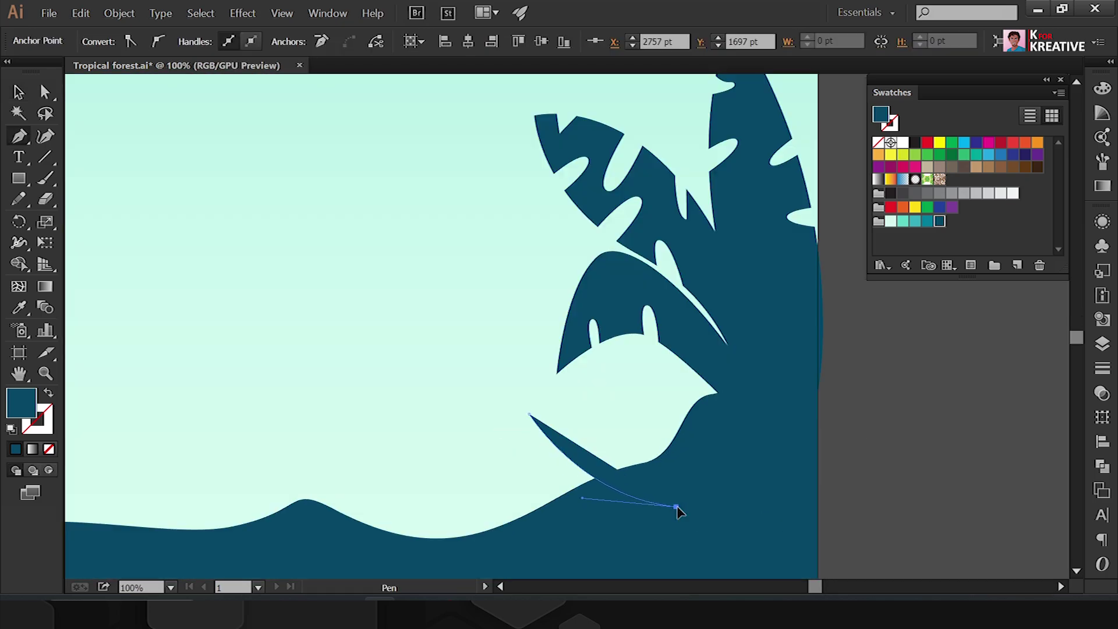
key("v")
left_click_drag(632, 474, 696, 394)
mouse_move(577, 364)
left_mouse_down()
mouse_move(636, 449)
mouse_move(536, 380)
mouse_move(492, 428)
left_mouse_up()
Step: Nudge the small leaf group slightly up and right
key("ctrl+minus")
left_click(861, 466)
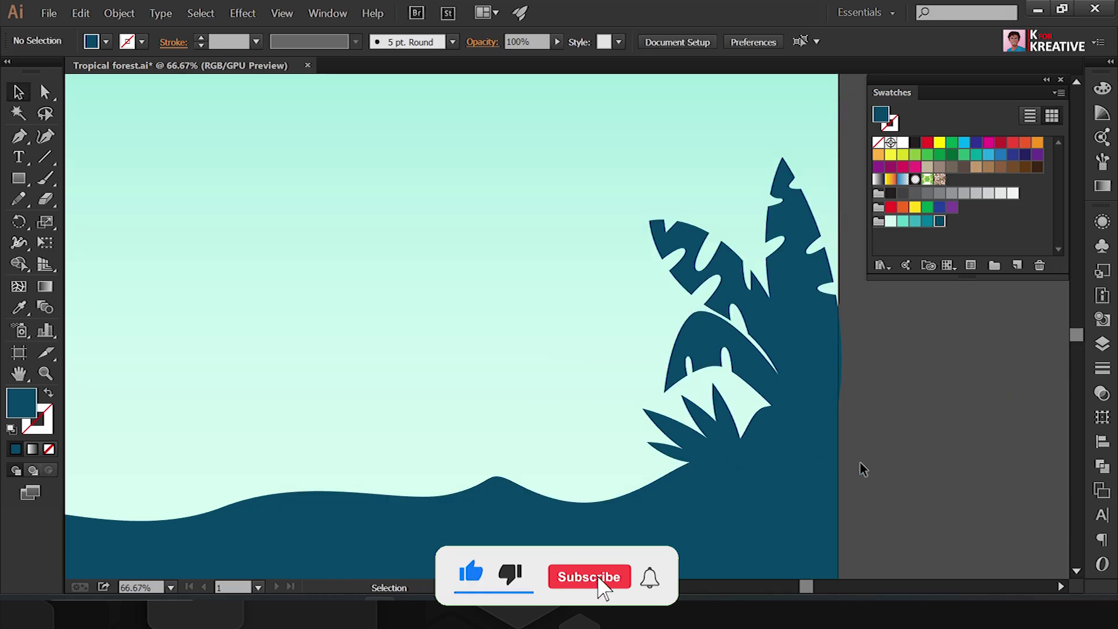
left_click(724, 445)
left_click_drag(716, 443, 722, 435)
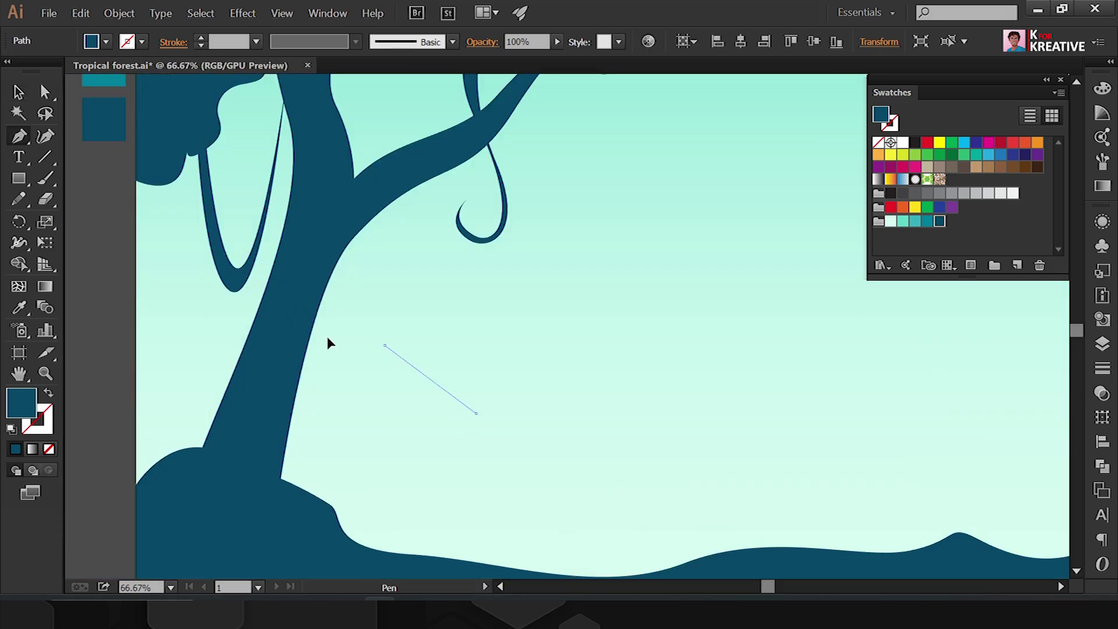
Step: Draw a dome-shaped leaf beside the tree trunk, then shrink and tilt it slightly
left_click_drag(316, 414, 341, 437)
left_click_drag(333, 476, 367, 496)
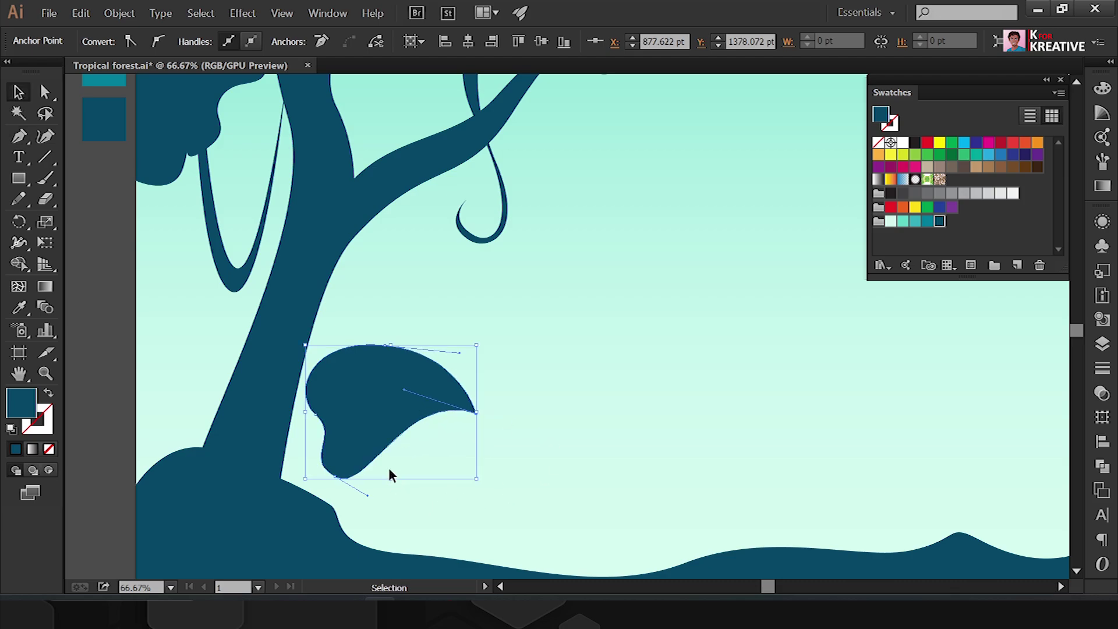
left_click_drag(507, 337, 512, 358)
key("ctrl+shift+a")
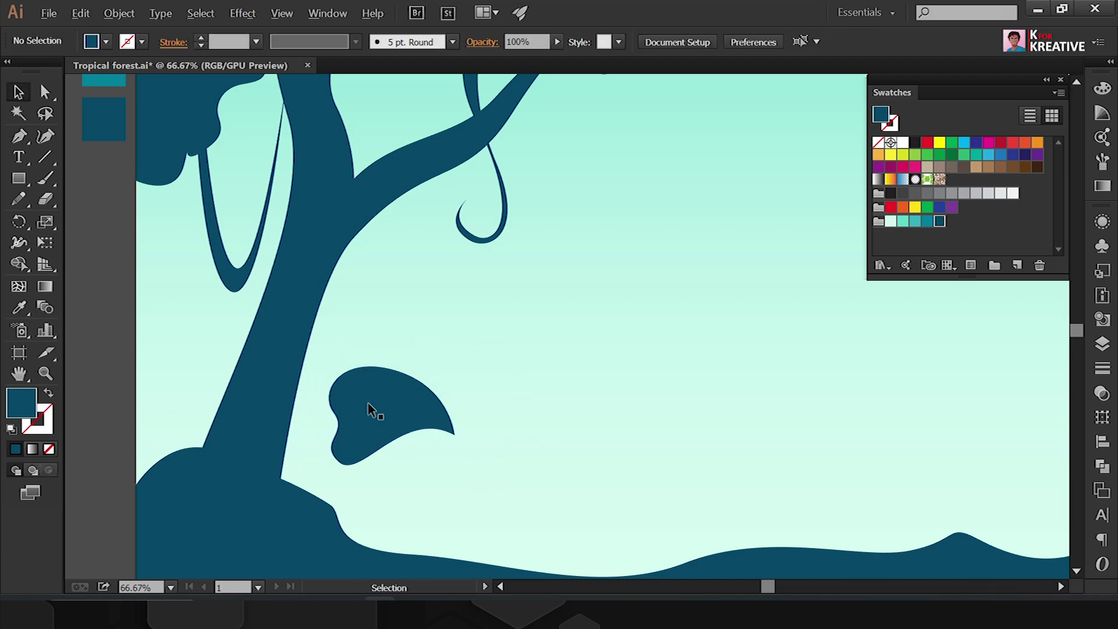
Step: Outline wavy lobes across the leaf's top and right edge with the Pen tool
left_click_drag(308, 287, 357, 382)
left_click_drag(443, 221, 460, 254)
left_click(266, 270)
left_click(494, 300)
left_click_drag(453, 351, 487, 375)
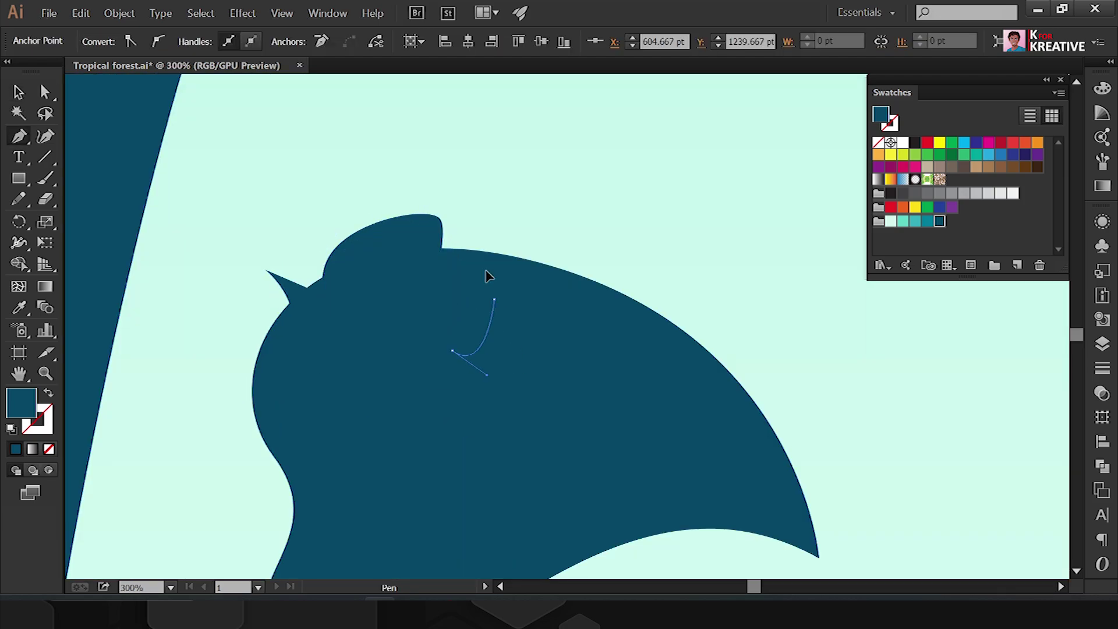
left_click_drag(668, 297, 668, 318)
left_click_drag(735, 356, 633, 256)
left_click_drag(685, 343, 719, 362)
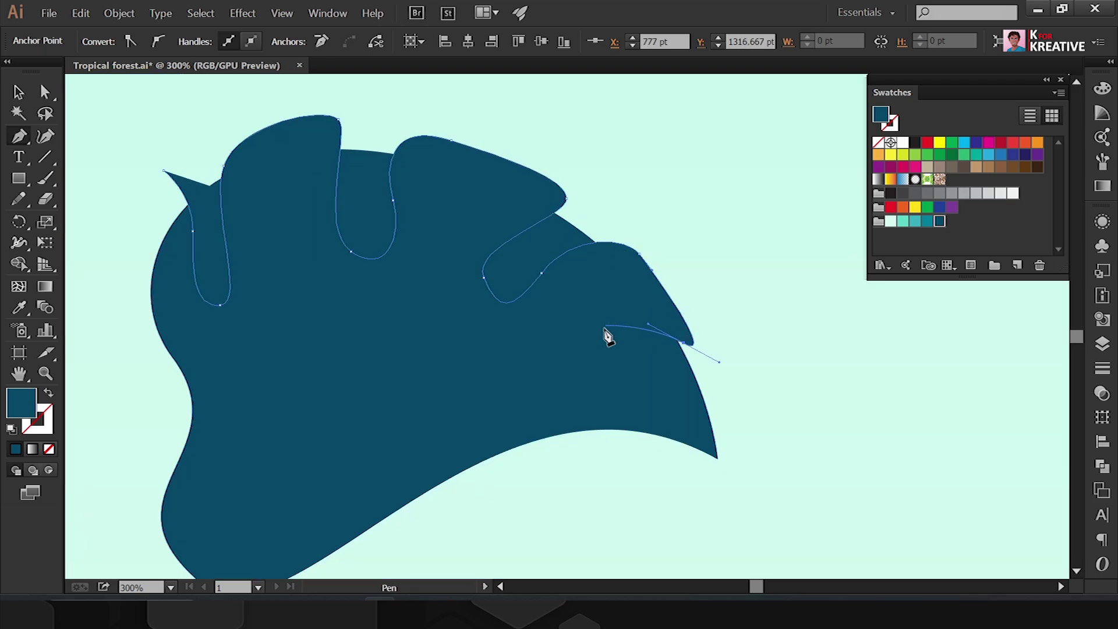
left_click(763, 515)
left_click(512, 412)
left_click(552, 495)
Step: Add lobes along the lower edge and close the outline with an enclosing polygon
scroll(551, 495, "down", 5)
left_click_drag(471, 268, 519, 251)
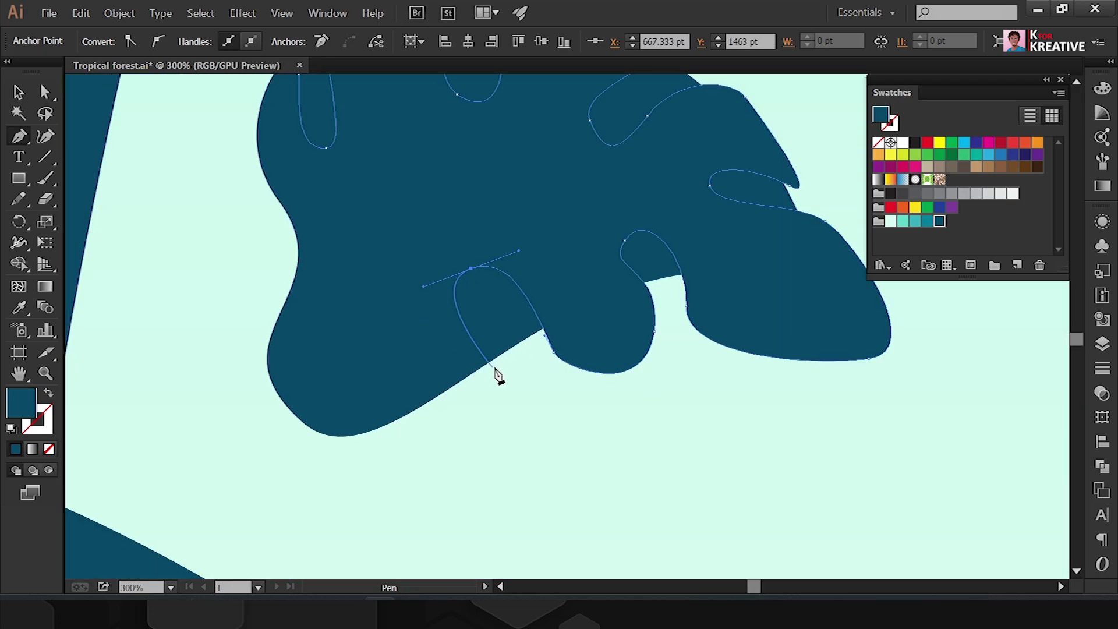
left_click_drag(350, 501, 399, 379)
left_click(831, 501)
key("ctrl+minus")
left_click(705, 333)
left_click(580, 201)
left_click(455, 117)
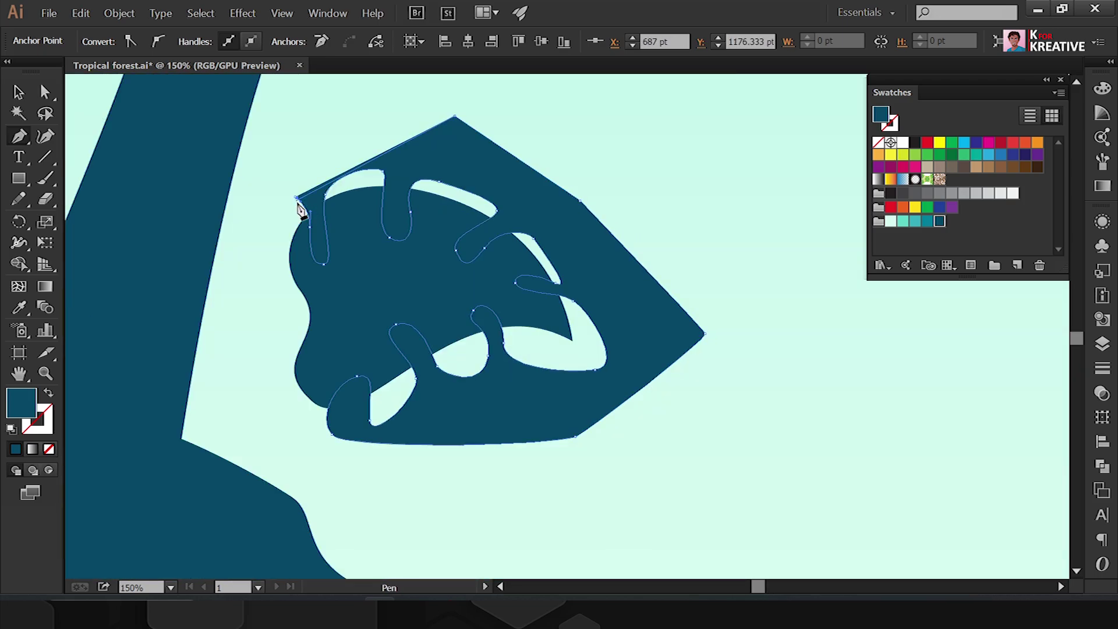
left_click(297, 200)
Step: Cut away the polygon area outside the leaf with Shape Builder, leaving lobed notches
key("v")
key("ctrl+minus")
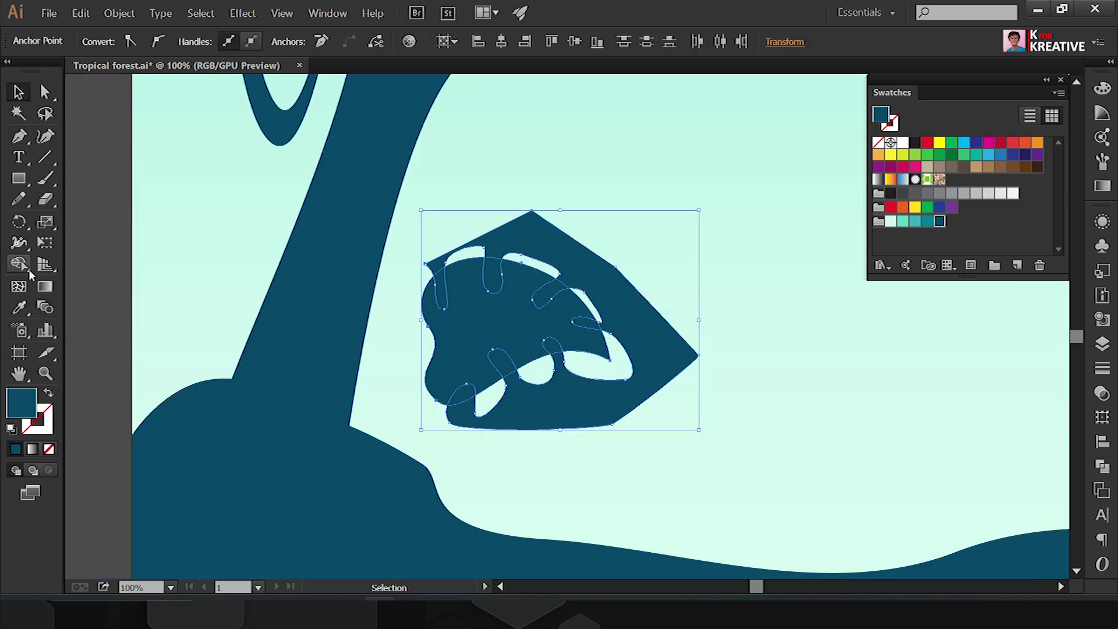
left_click(28, 267)
left_click(500, 239, "alt")
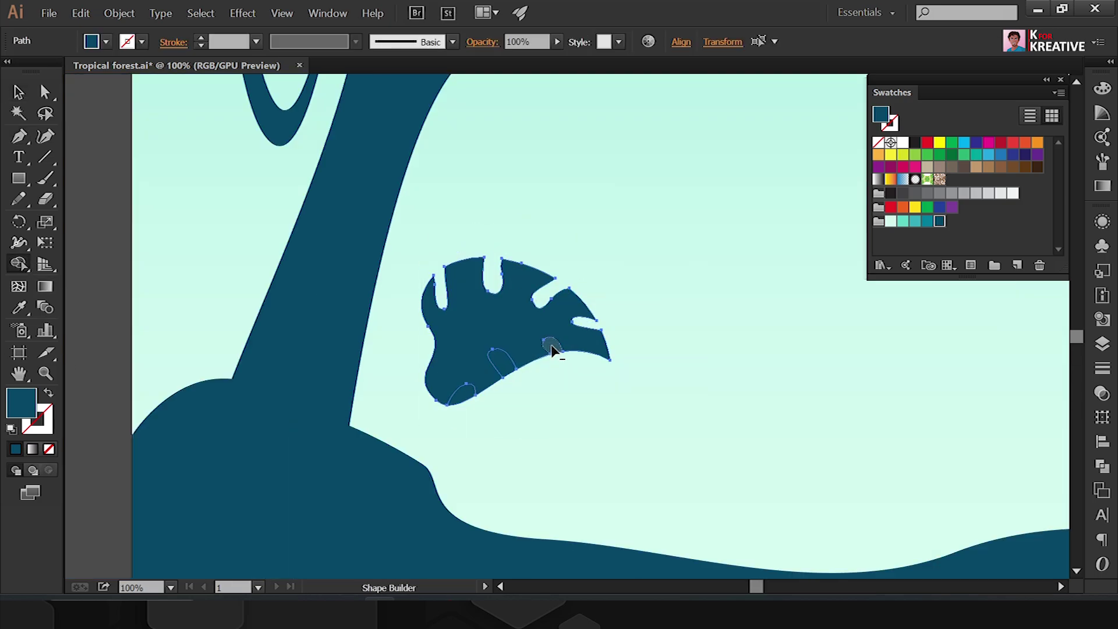
left_click(465, 395, "alt")
scroll(465, 395, "up", 3)
key("a")
left_click(486, 362)
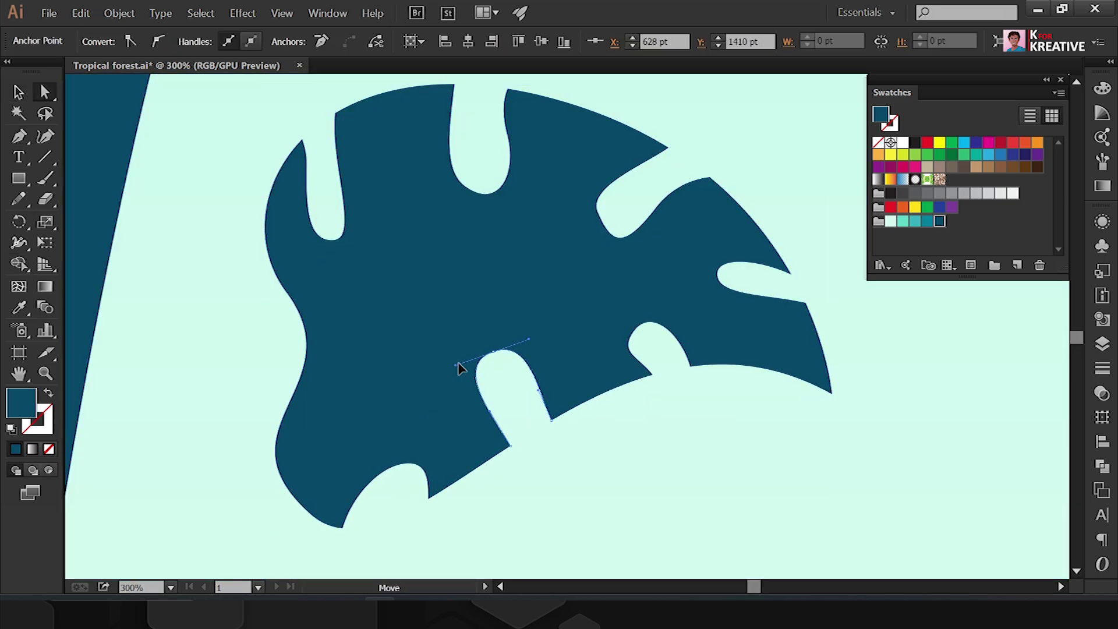
Step: Draw a curved stem from the ground up to the leaf
key("ctrl+minus")
key("ctrl+minus")
key("ctrl+minus")
scroll(230, 280, "down", 3)
key("p")
left_click(376, 423)
left_click_drag(585, 288, 736, 310)
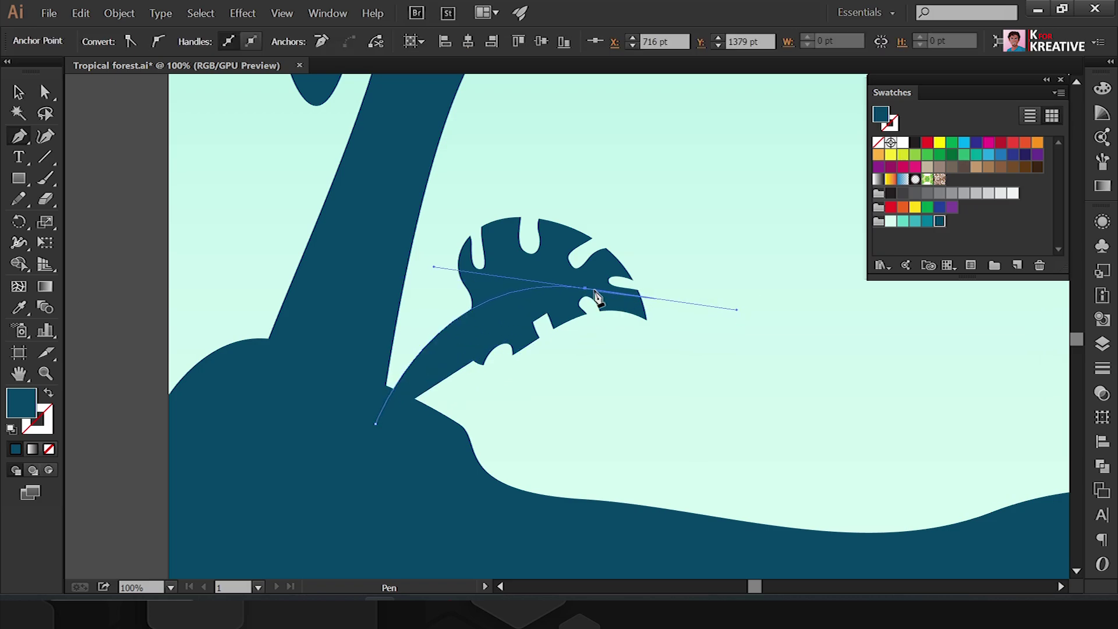
left_click_drag(375, 423, 338, 502)
key("a")
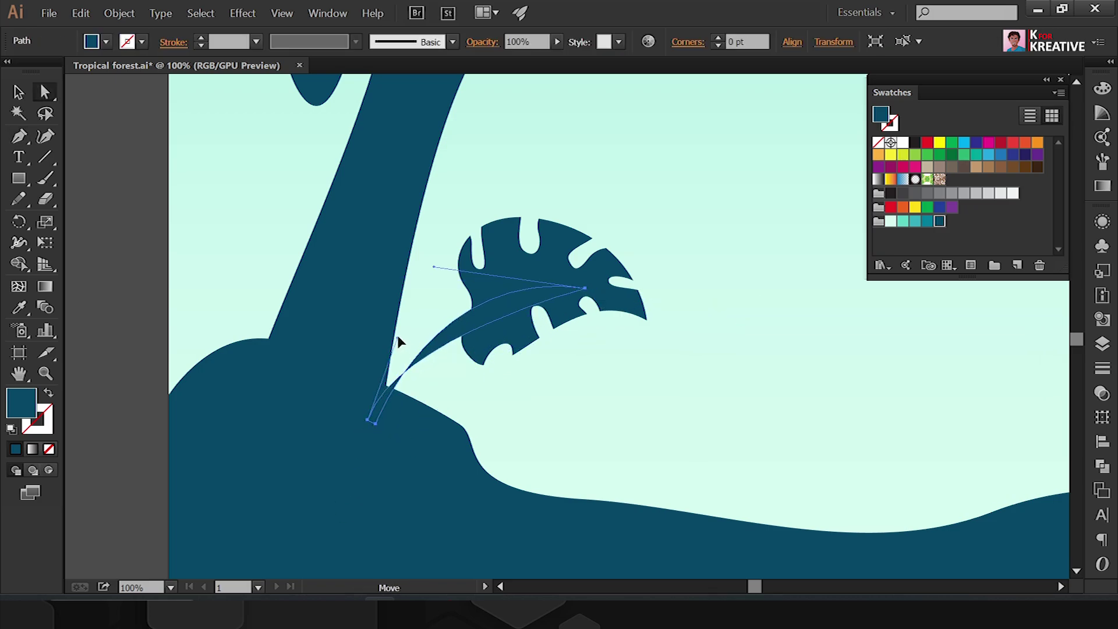
key("v")
Step: Duplicate the leaf, rotate the copy and scale it down, then select both leaves
left_click(615, 322)
left_click_drag(615, 322, 564, 347)
mouse_move(511, 353)
left_mouse_down()
mouse_move(673, 211)
mouse_move(614, 508)
left_mouse_up()
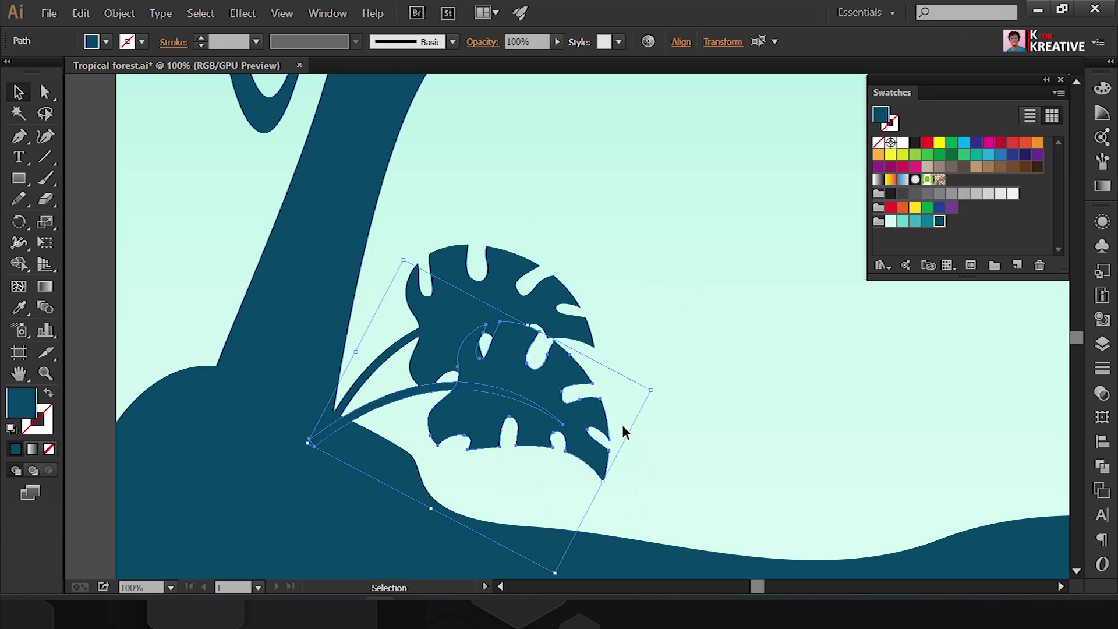
left_click_drag(627, 436, 527, 408)
left_click(559, 291, "shift")
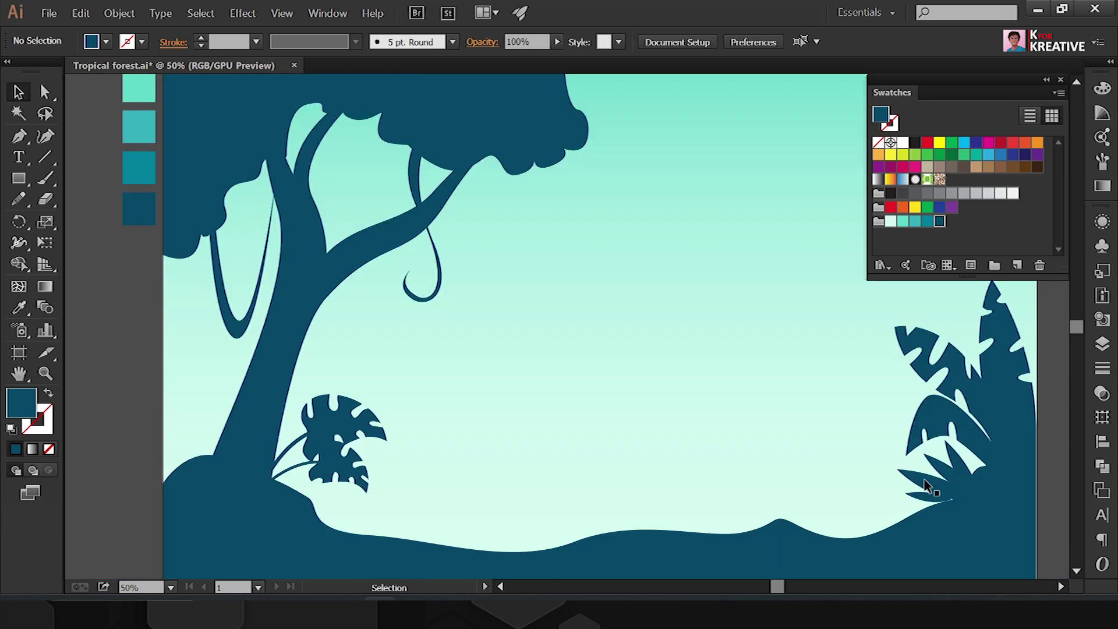
Step: Move the pointed-leaf plant group onto the hill and enter isolation mode to edit it
left_click_drag(294, 324, 492, 482)
key("ctrl+plus")
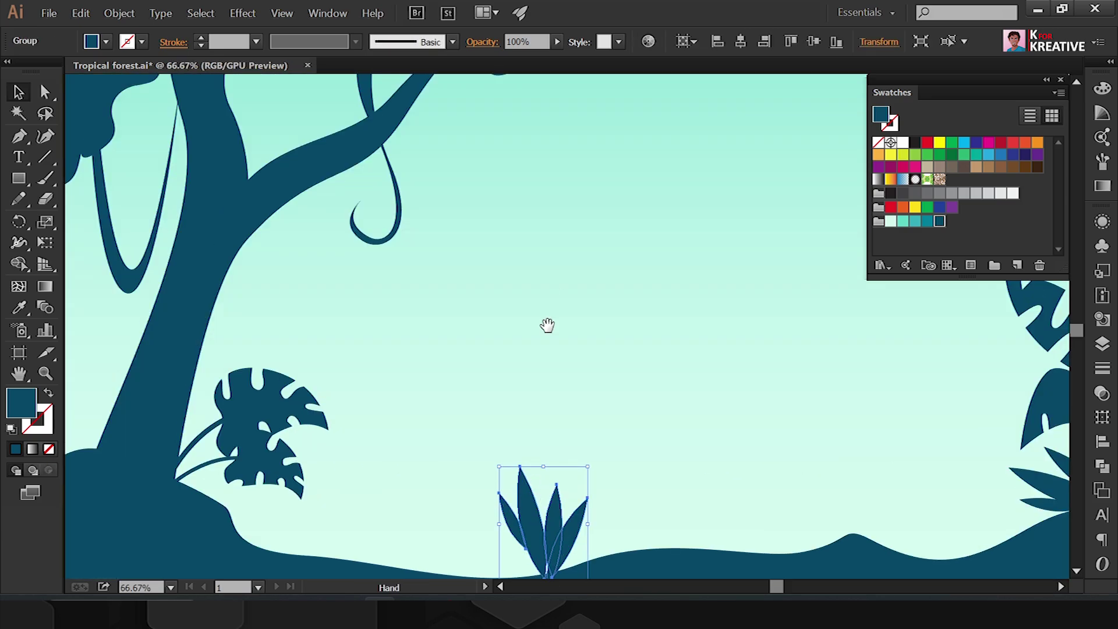
key("ctrl+plus")
key("ctrl+plus")
double_click(542, 337)
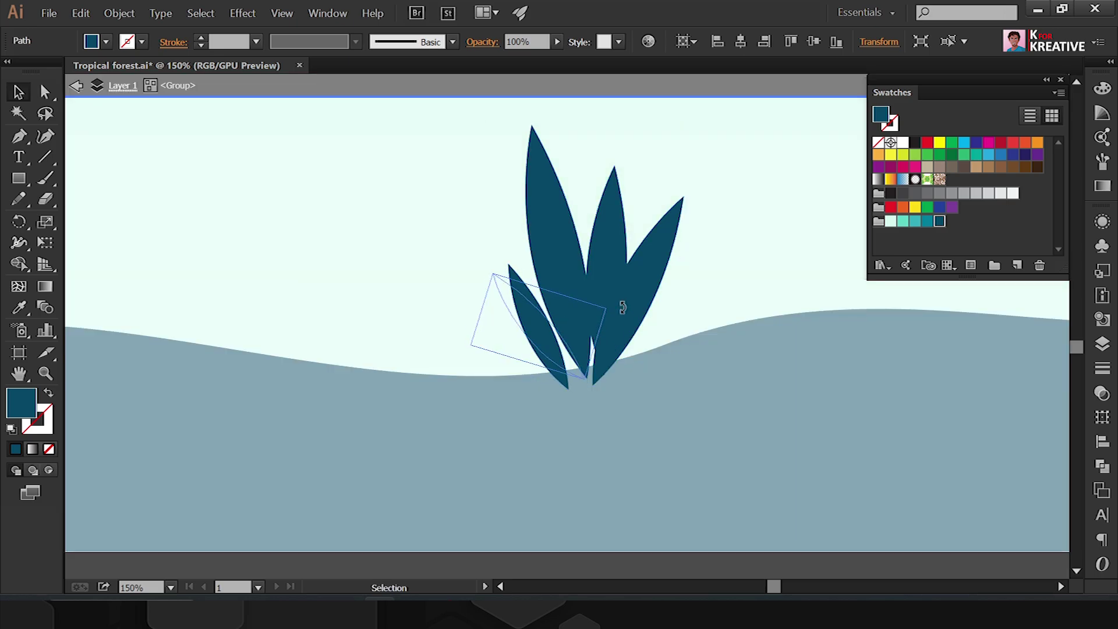
Step: Enlarge the left and right leaves, duplicate a leaf tilted lower-left, and stretch the upper-left tip
left_click_drag(470, 267, 429, 242)
left_click(609, 280)
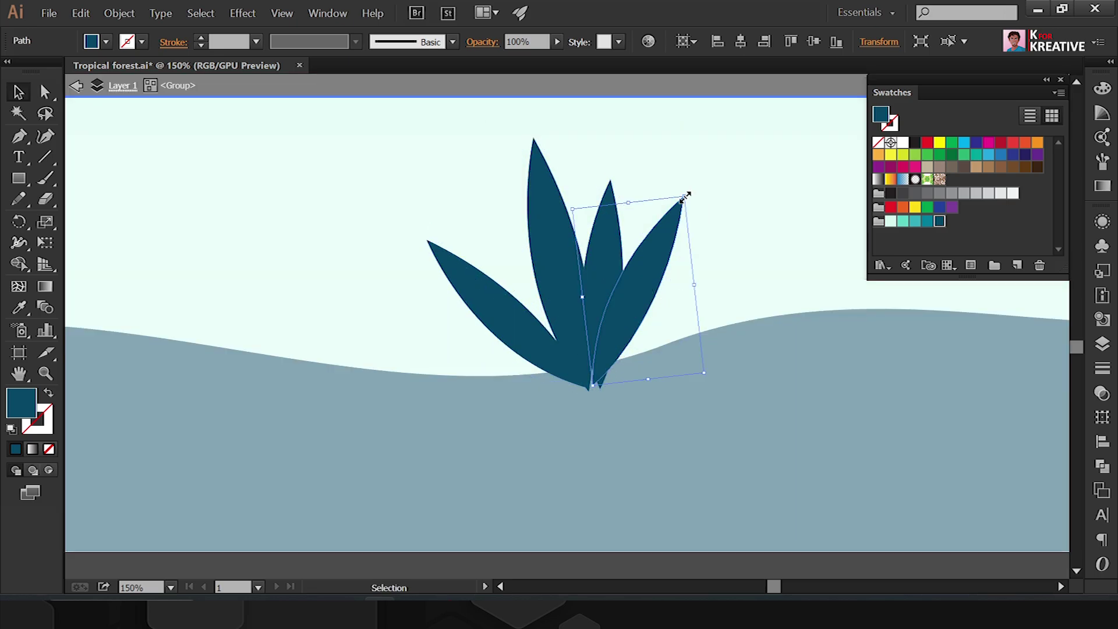
left_click_drag(699, 206, 708, 219)
mouse_move(647, 286)
left_mouse_down()
mouse_move(483, 291)
mouse_move(606, 415)
mouse_move(614, 394)
left_mouse_up()
left_click(459, 361)
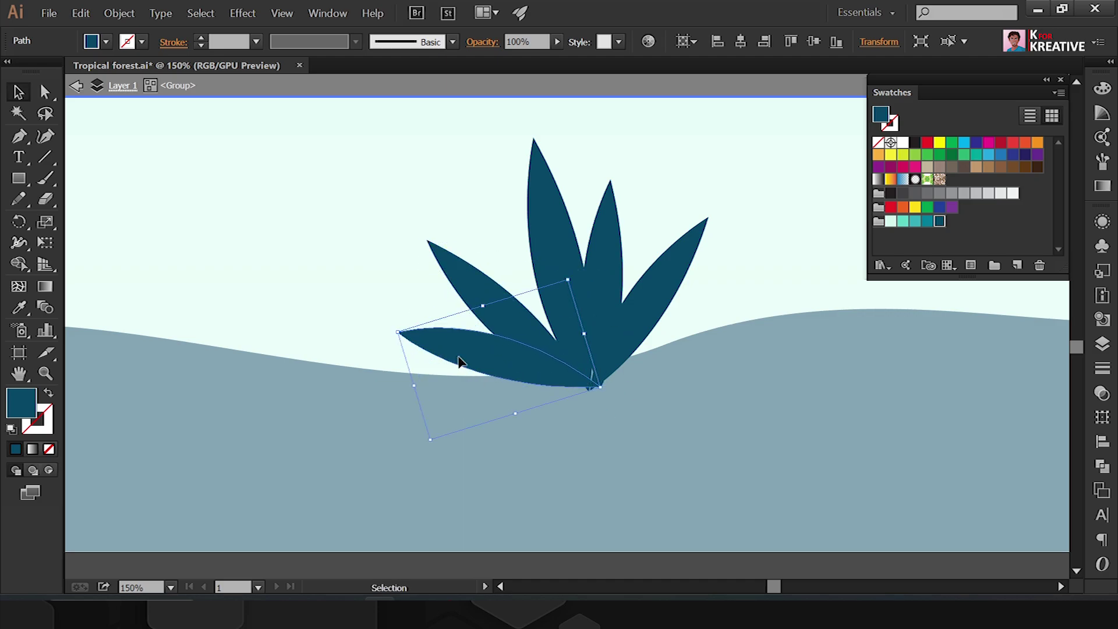
left_click_drag(427, 240, 433, 208)
Step: Exit isolation mode, then scale the plant group down and place it on the hill
key("a")
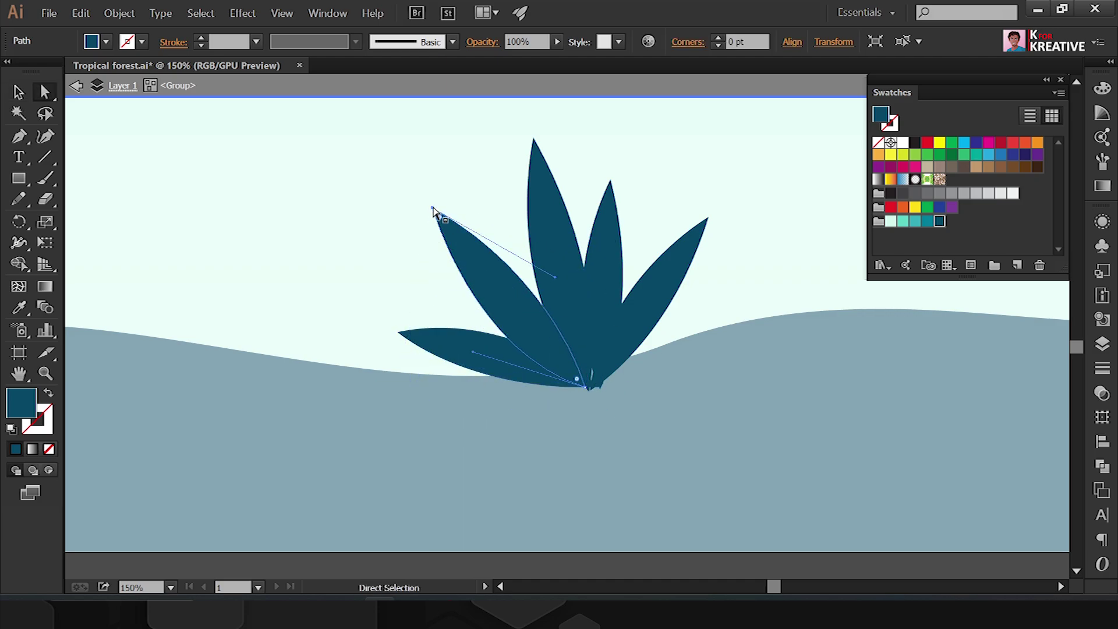
key("v")
double_click(682, 344)
key("ctrl+minus")
key("ctrl+minus")
left_click(641, 303)
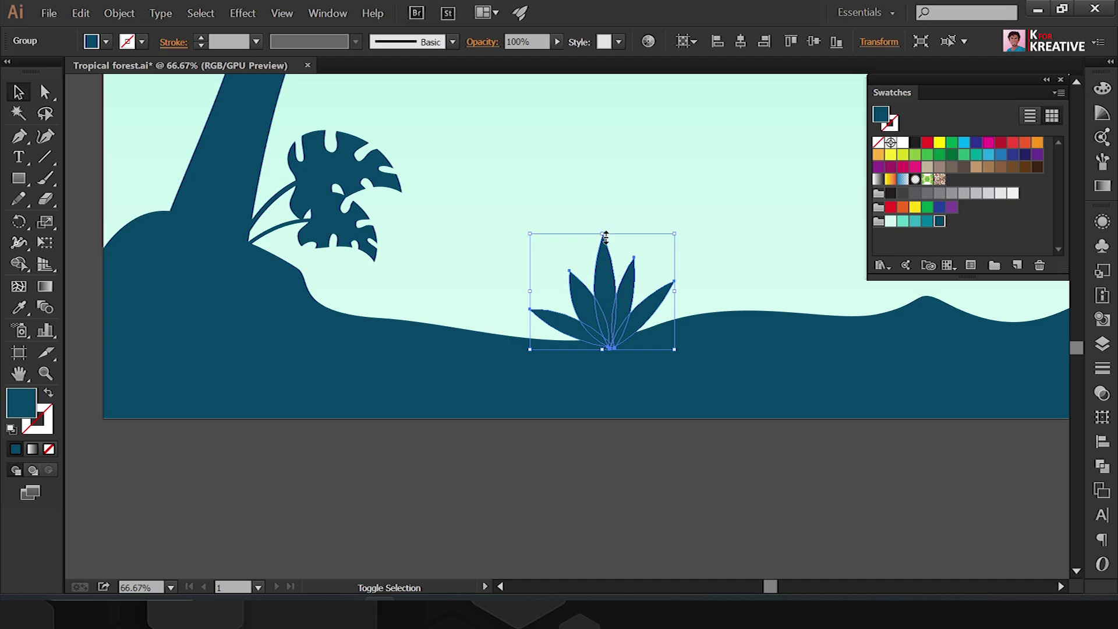
left_click_drag(606, 238, 606, 286)
scroll(396, 388, "right", 5)
left_click_drag(694, 317, 694, 316)
Step: Draw a closed rounded mound shape on the hill with the Pen tool
key("ctrl+plus")
key("ctrl+plus")
key("p")
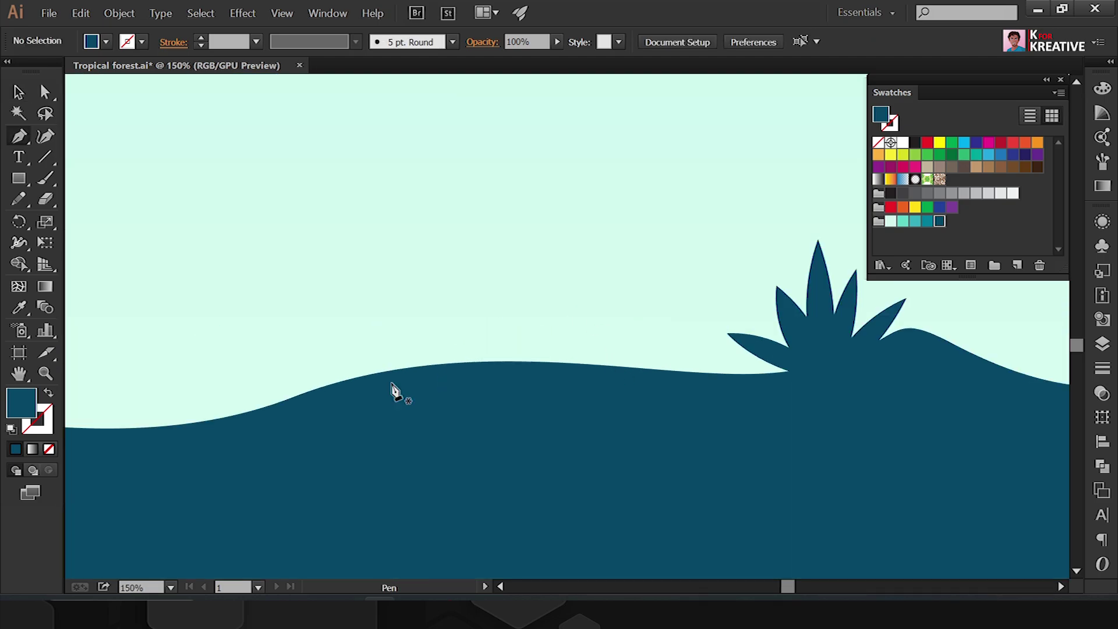
left_click(392, 383)
left_click(485, 299)
left_click(611, 280)
left_click(641, 318)
left_click(707, 387)
left_click(392, 382)
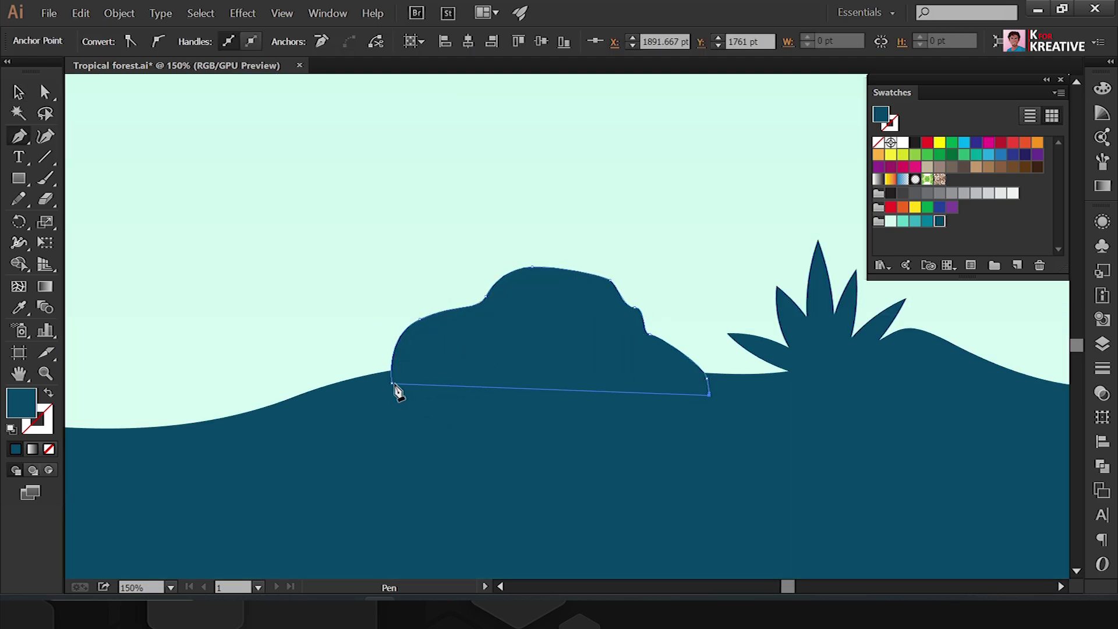
Step: Move the spiky plant group to the mound's right edge and rotate it clockwise
key("v")
left_click(842, 364)
left_click_drag(842, 364, 718, 336)
left_click_drag(784, 209, 803, 320)
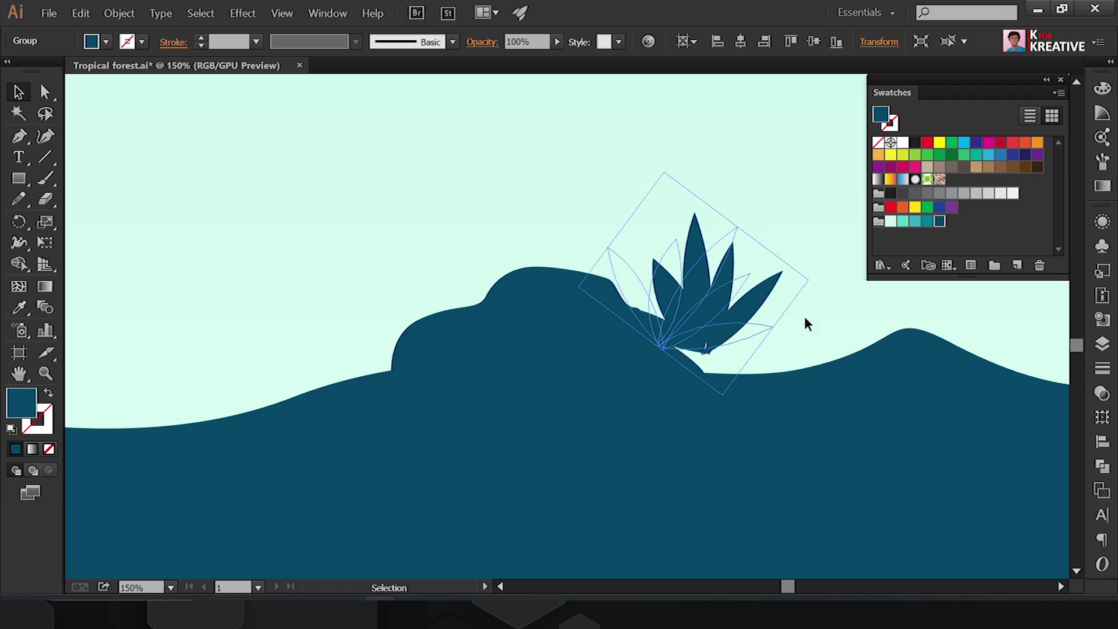
double_click(674, 294)
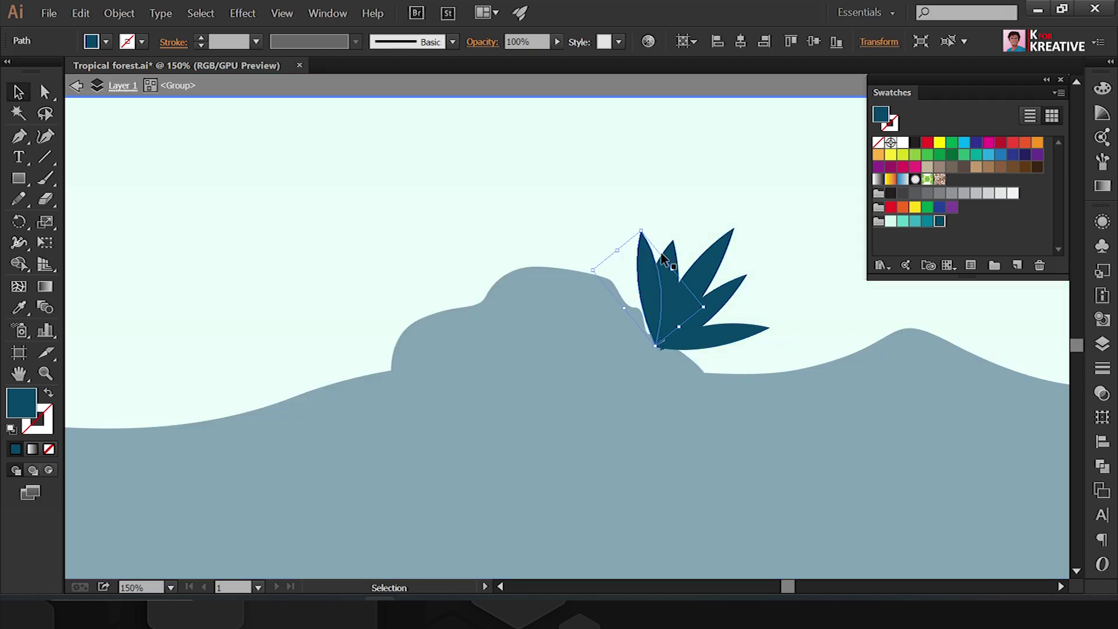
key("Escape")
Step: Start a new curved leaf path on the mound's left, arching out to a pointed tip
key("p")
left_click(341, 292)
left_click_drag(379, 213, 407, 186)
left_click(462, 374)
Step: Finish the crescent leaf, reflect a copy of it, and rotate the copy upright to the right
left_click_drag(370, 259, 349, 273)
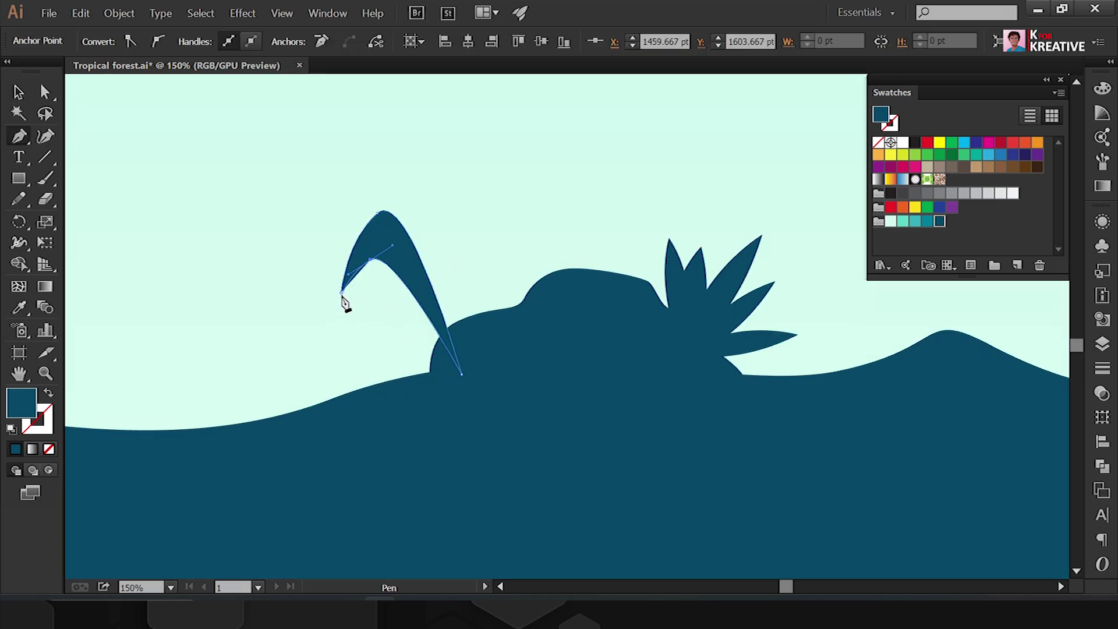
key("v")
right_click(402, 193)
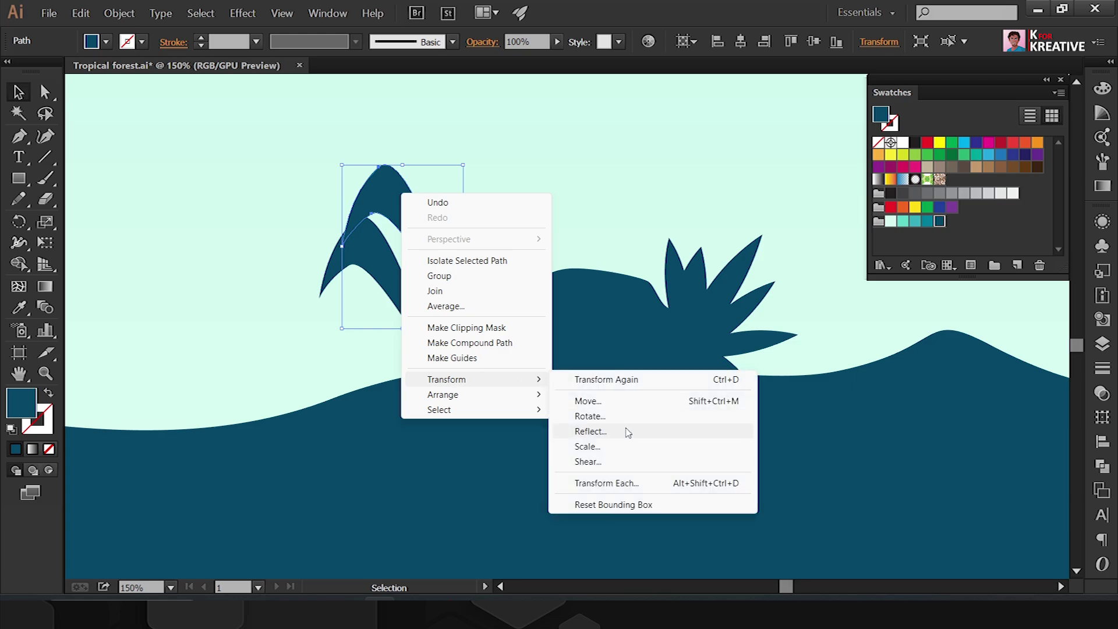
left_click_drag(448, 216, 544, 251)
left_click_drag(554, 195, 469, 210)
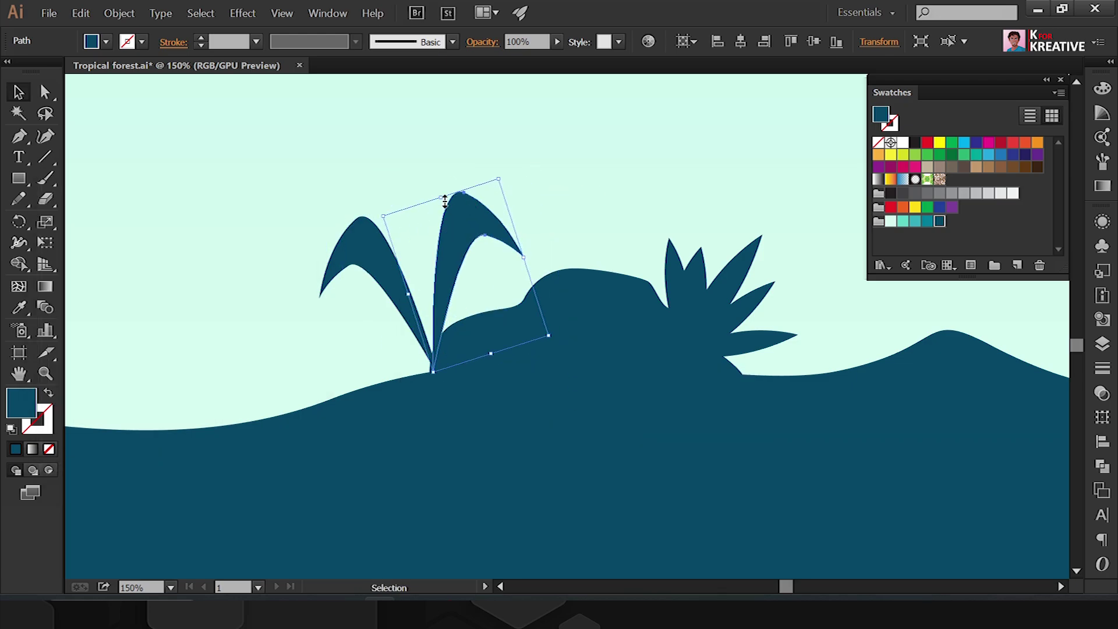
Step: Draw a tall thin curved grass blade and group it with the two leaves
key("p")
scroll(495, 186, "up", 3)
scroll(513, 170, "left", 3)
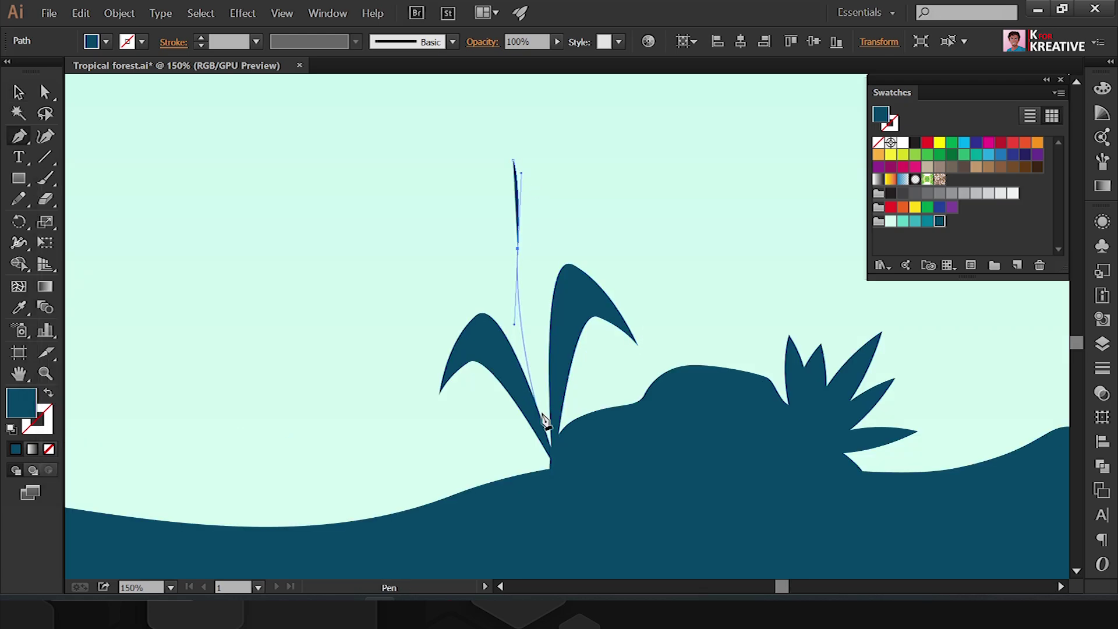
left_click_drag(556, 464, 578, 485)
left_click(491, 183, "ctrl")
key("ctrl+equal")
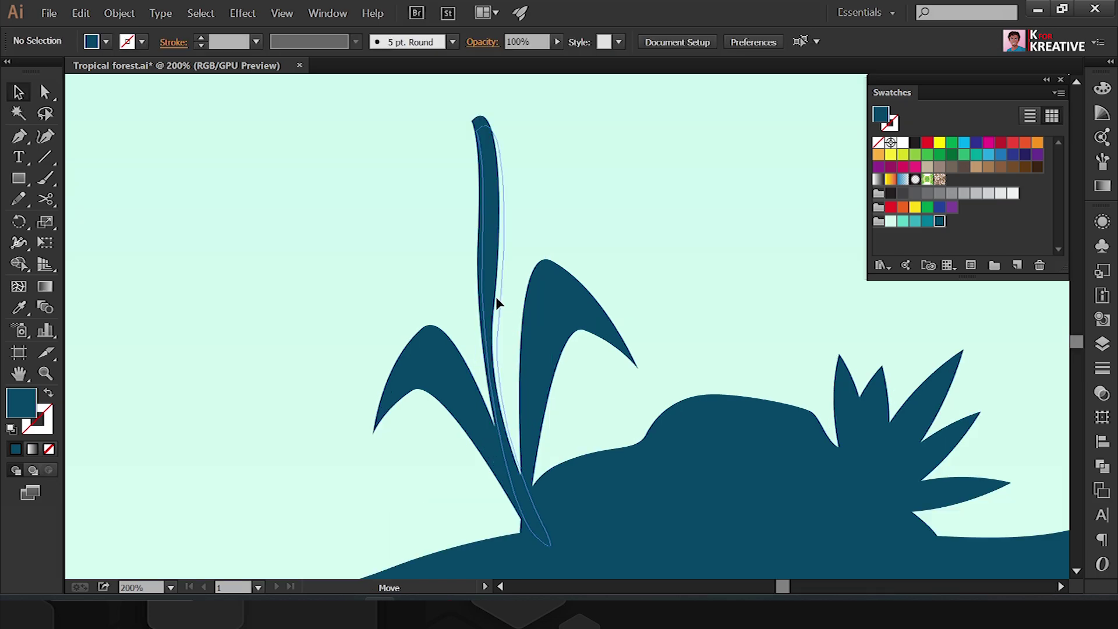
key("v")
left_click(560, 318)
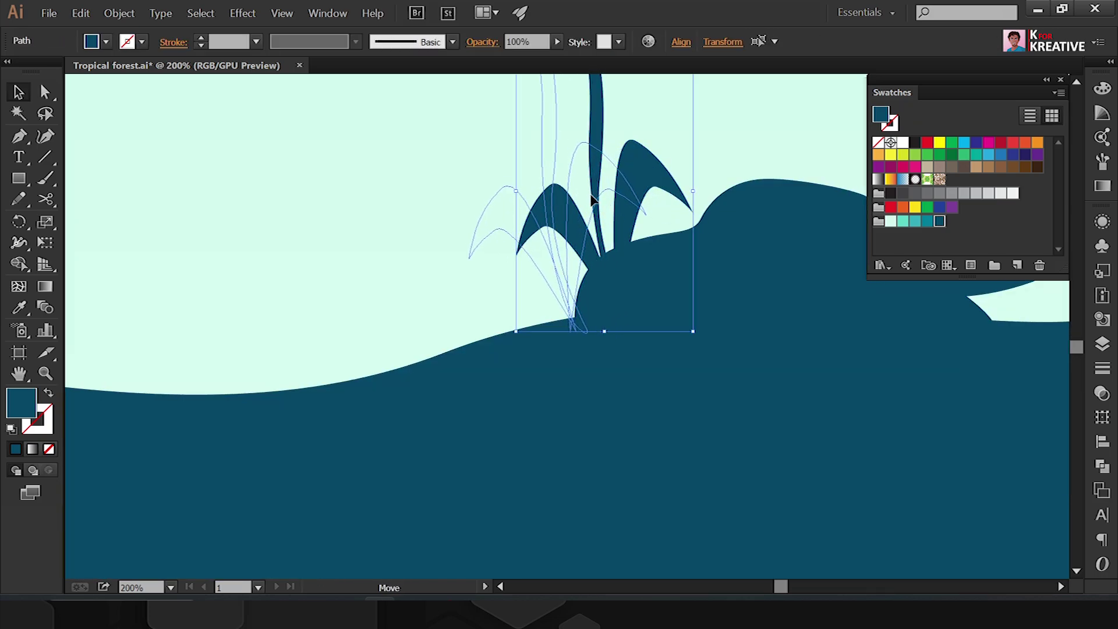
Step: Close the arching leaf shape and refine its inner curve and base with Direct Selection
left_click(645, 441)
left_click_drag(466, 261, 434, 260)
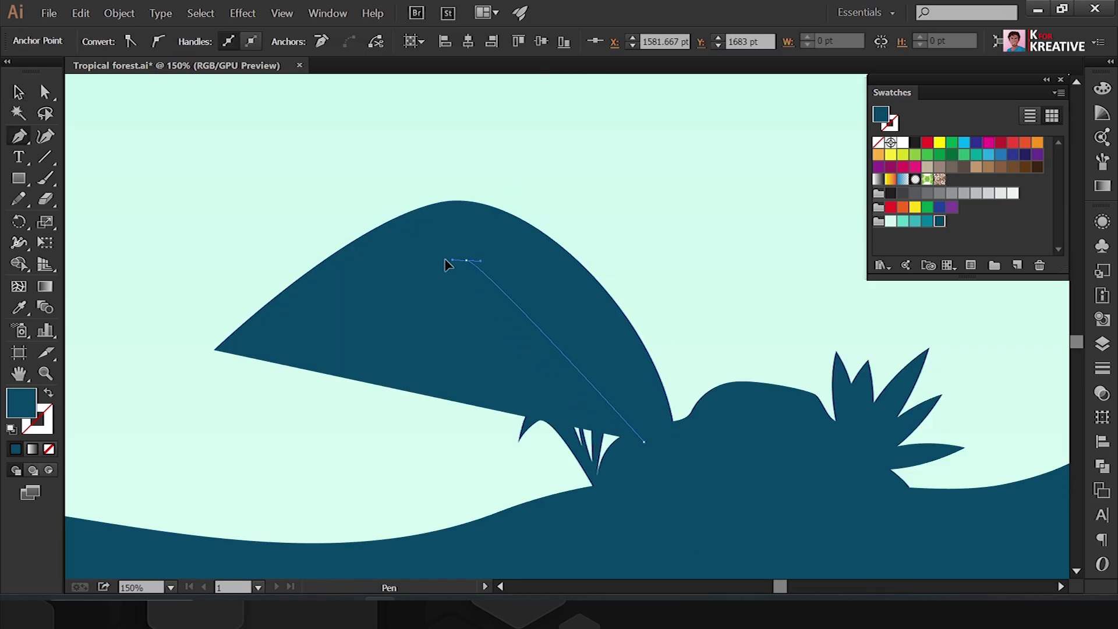
left_click(213, 349)
key("a")
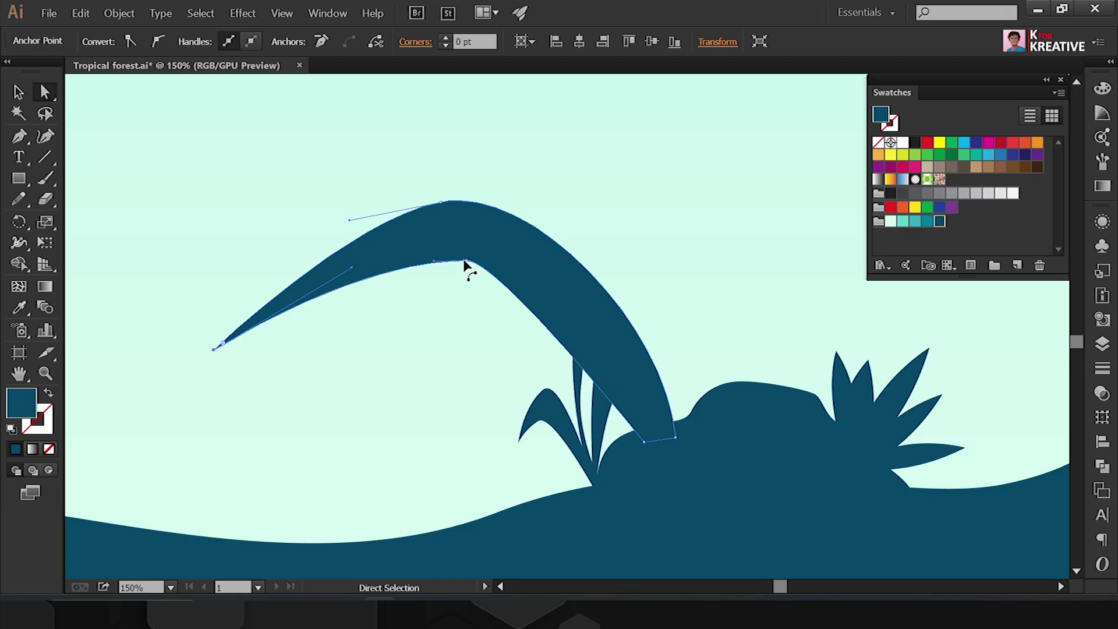
left_click(466, 260)
left_click_drag(466, 261, 488, 275)
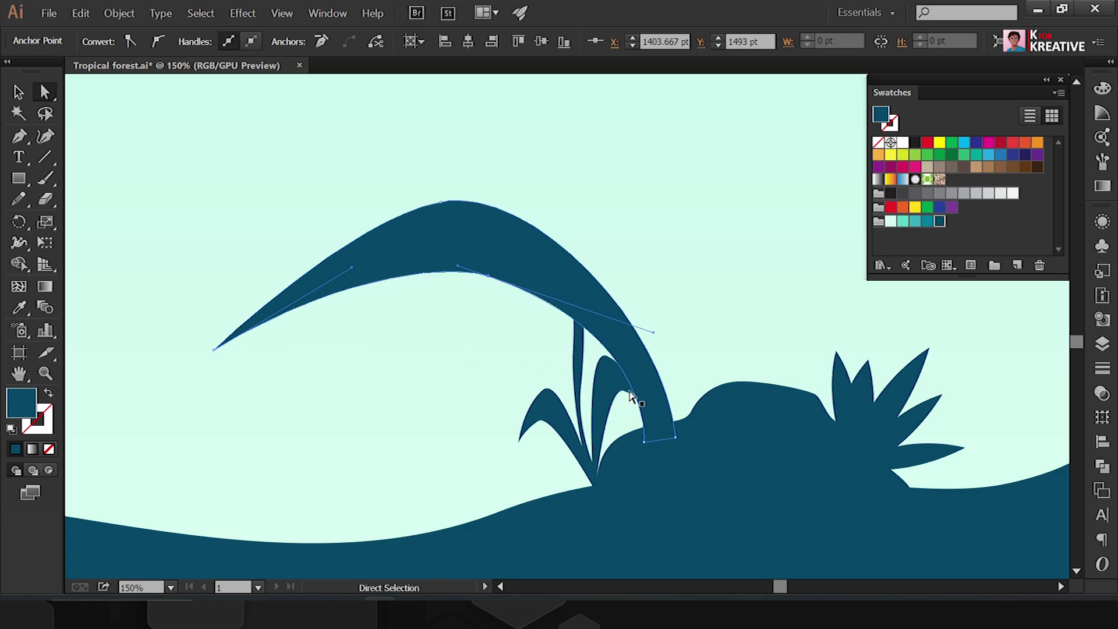
left_click_drag(645, 441, 672, 444)
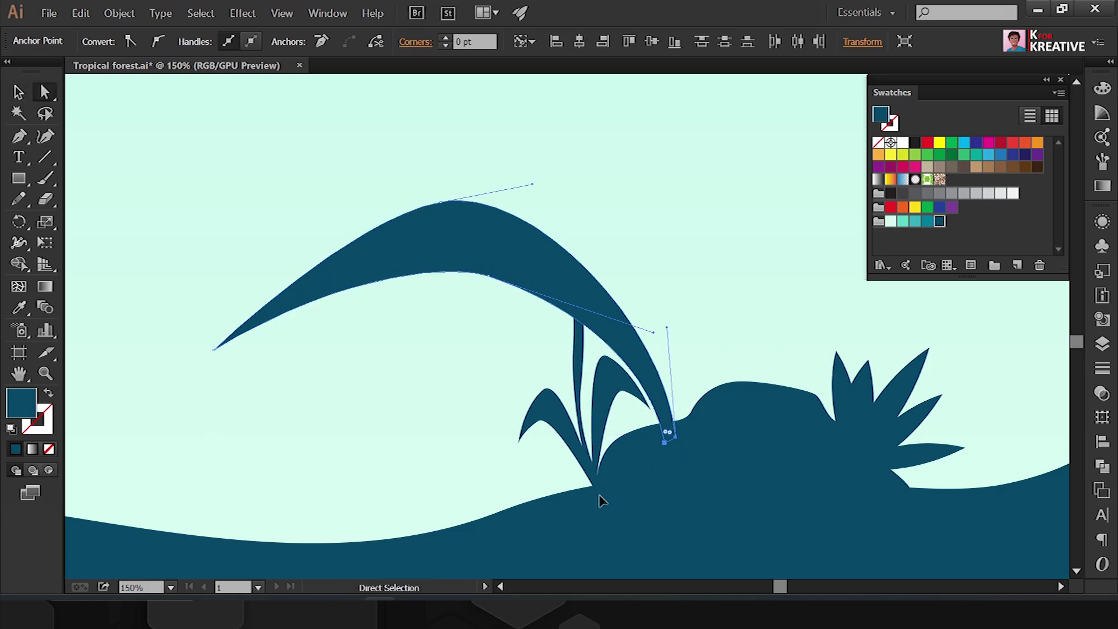
left_click_drag(591, 498, 595, 488)
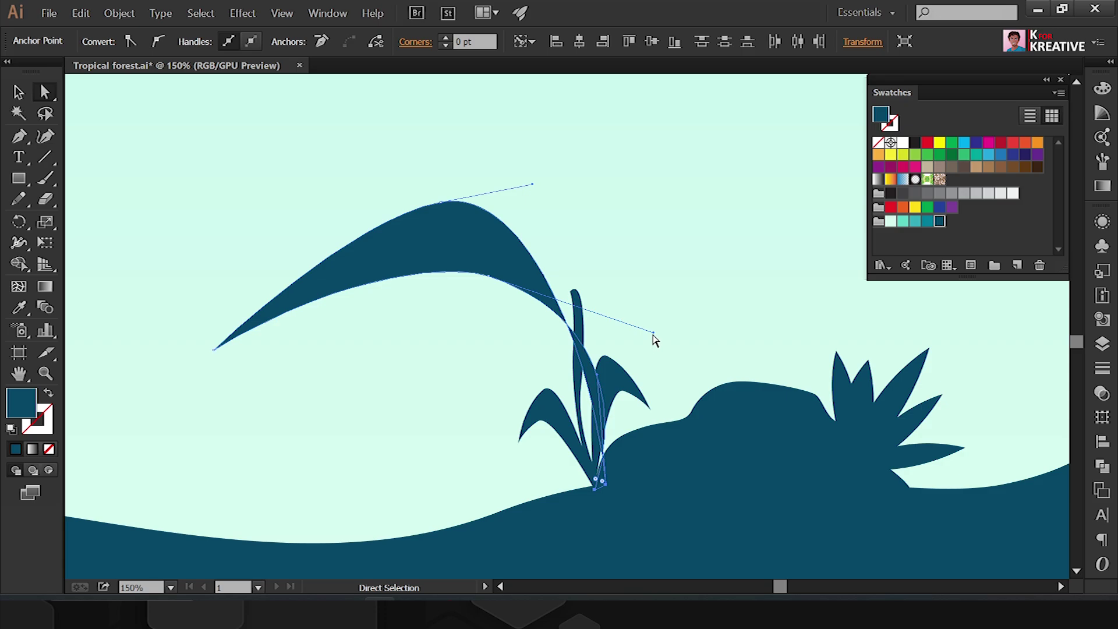
Step: Draw a closed jagged cut shape with notch points along the leaf's lower edge
scroll(592, 369, "down", 2)
key("p")
scroll(542, 392, "up", 2)
left_click(538, 384)
left_click(534, 352)
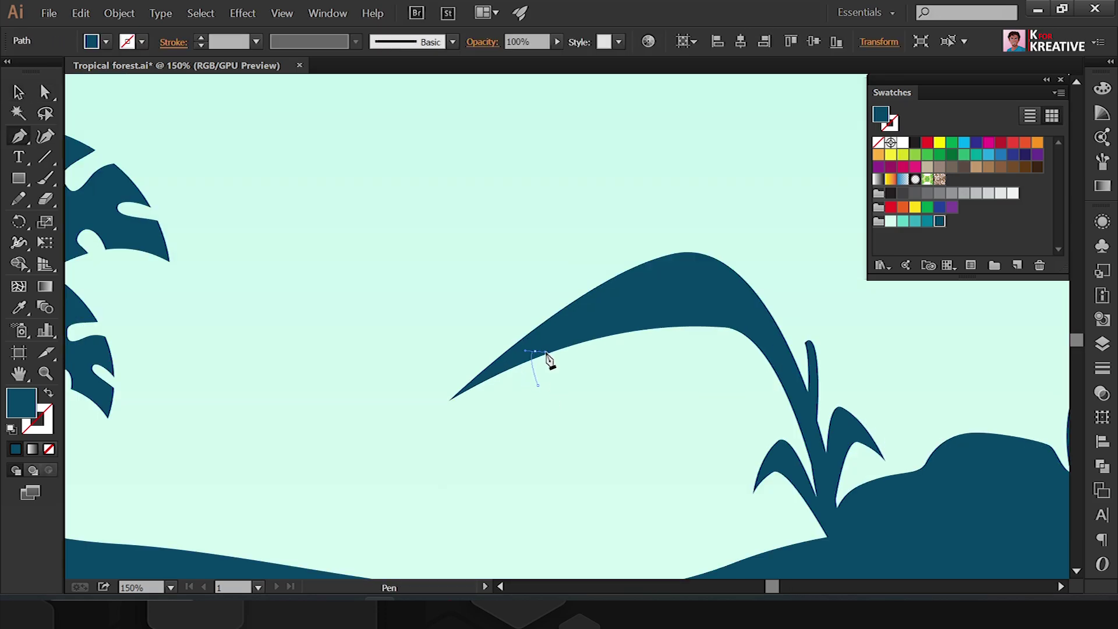
left_click_drag(593, 342, 609, 331)
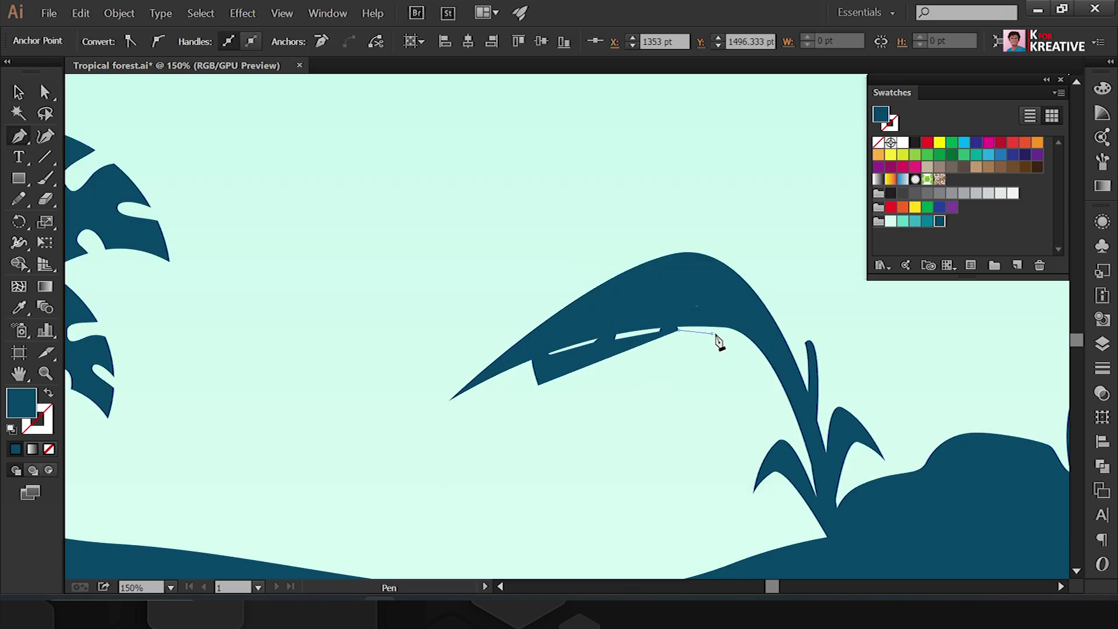
left_click(713, 333)
left_click(722, 313)
left_click(743, 339)
left_click(693, 388)
left_click(538, 385)
Step: Draw a second closed notched cut shape along the leaf's top edge
key("ctrl+plus")
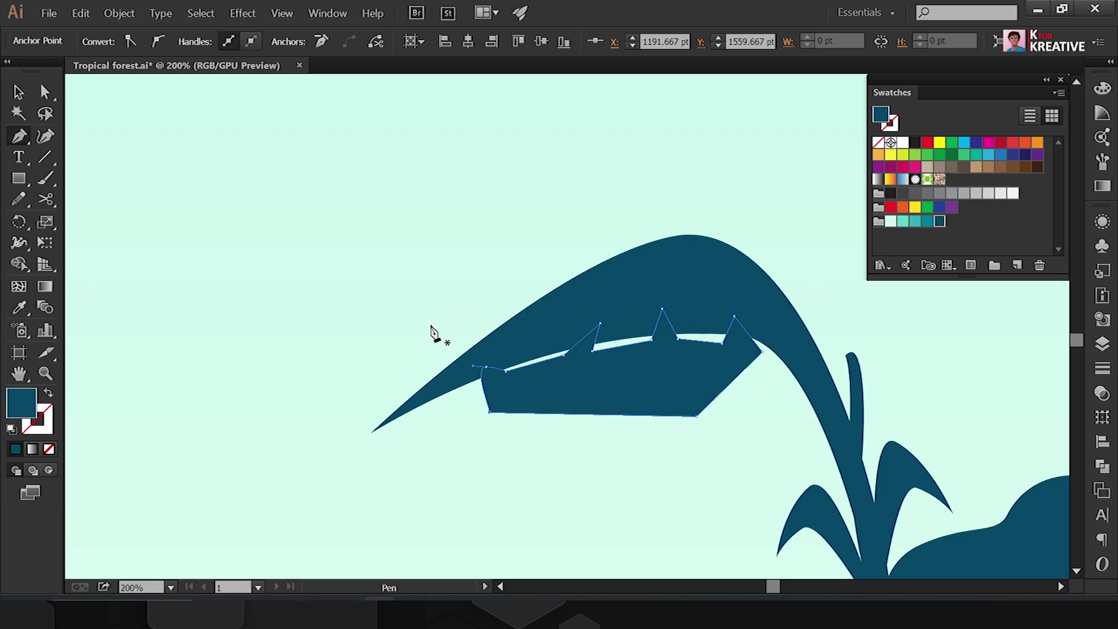
left_click(430, 324)
left_click(509, 328)
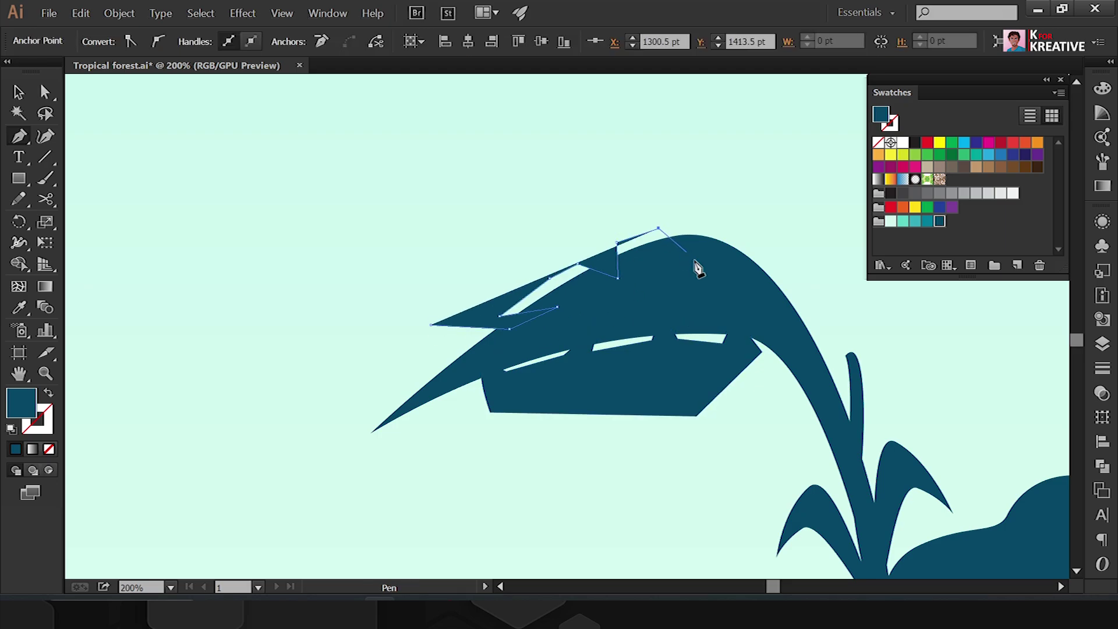
left_click(751, 243)
left_click(750, 209)
left_click(588, 180)
left_click(480, 245)
left_click(430, 324)
Step: Use Shape Builder to remove the upper and lower overlap pieces, leaving a torn leaf edge
key("v")
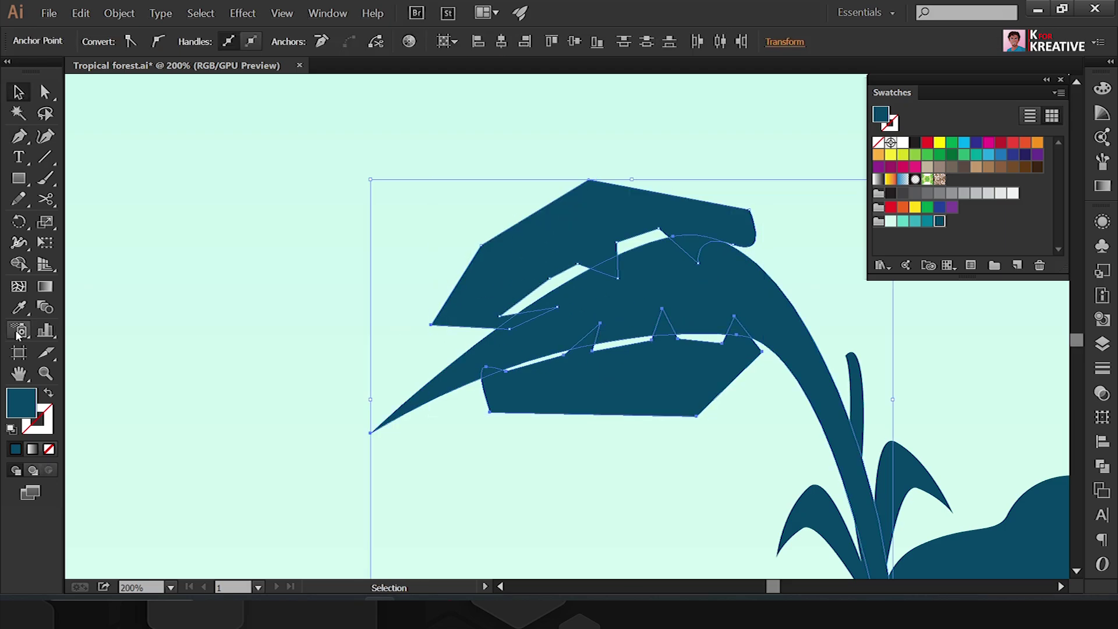
key("shift+m")
key("ctrl+plus")
left_click(437, 302, "alt")
left_click(250, 392, "alt")
scroll(856, 299, "up", 2)
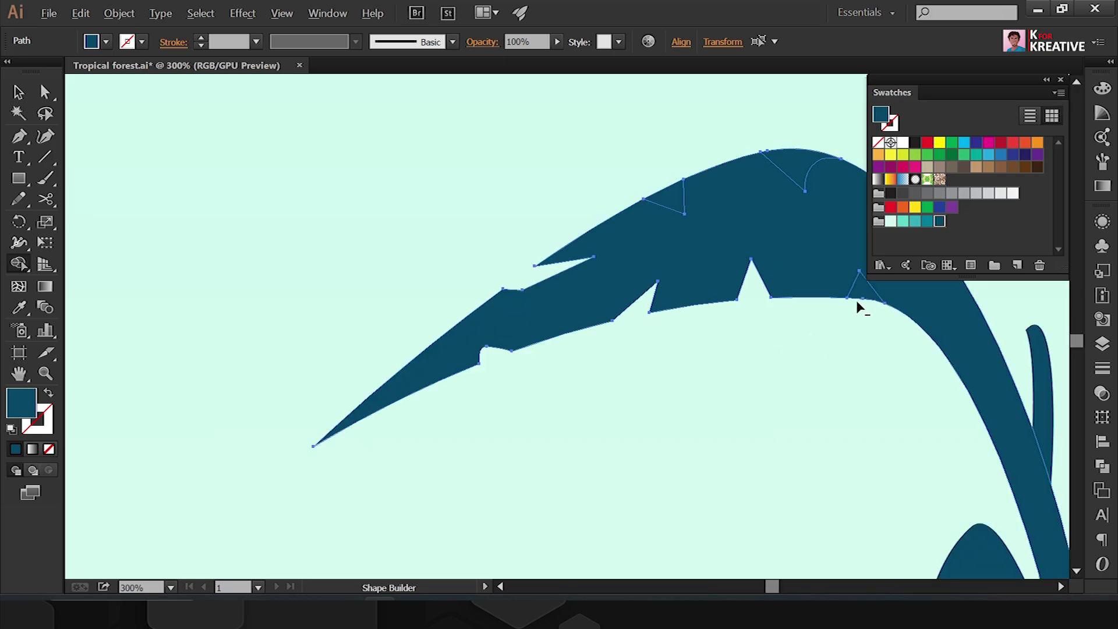
key("v")
key("ctrl+1")
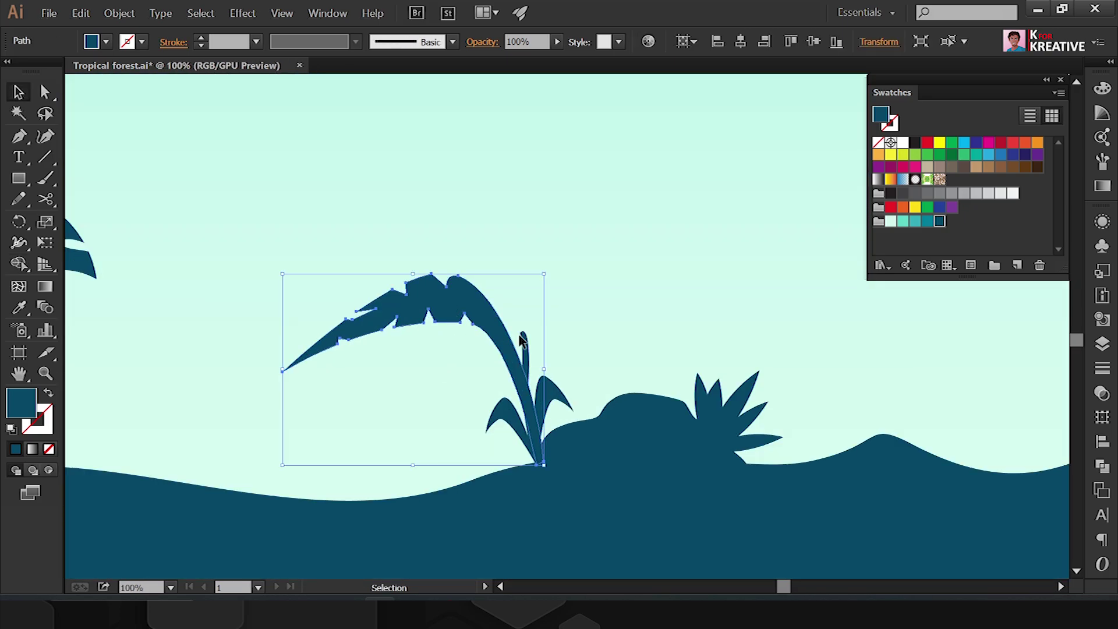
Step: Narrow the torn leaf from its left side and move it into place
left_click_drag(282, 369, 344, 369)
mouse_move(544, 379)
left_mouse_down()
mouse_move(526, 378)
mouse_move(583, 428)
left_mouse_up()
left_click_drag(554, 373, 536, 369)
key("ctrl+shift+a")
Step: Pen-draw a broad curved leaf shape above the tall grass blade
key("p")
key("ctrl+plus")
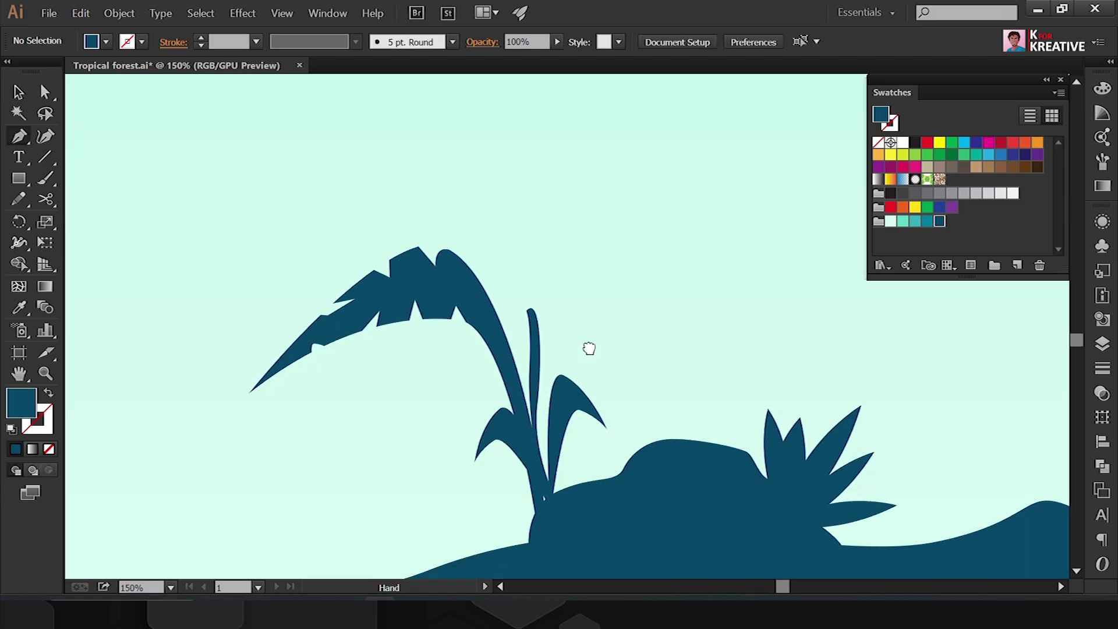
left_click_drag(659, 201, 764, 216)
left_click(754, 383)
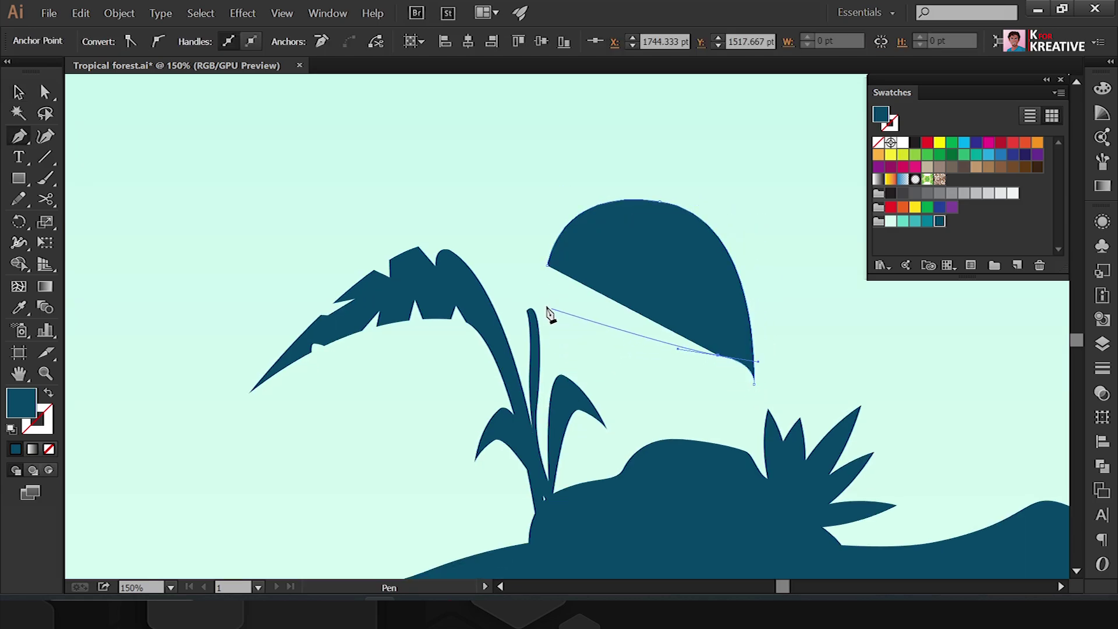
left_click_drag(528, 291, 509, 261)
Step: Adjust the broad leaf's top point and lower edge handles to round it out
scroll(704, 245, "up", 1, "alt")
left_click(720, 230)
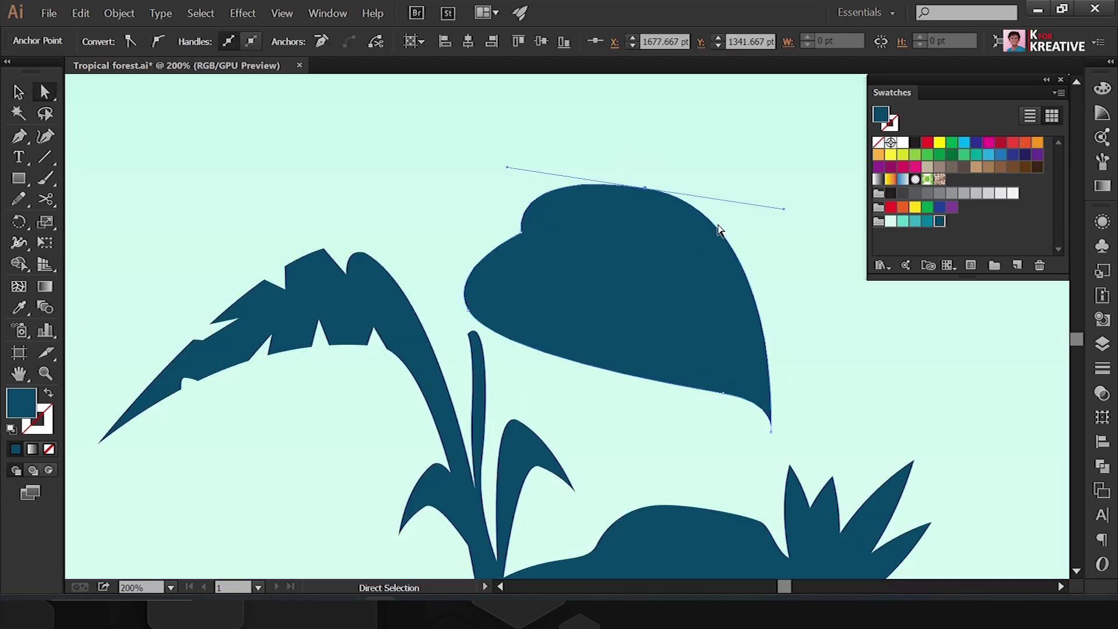
left_click_drag(794, 270, 795, 270)
left_click_drag(646, 190, 665, 184)
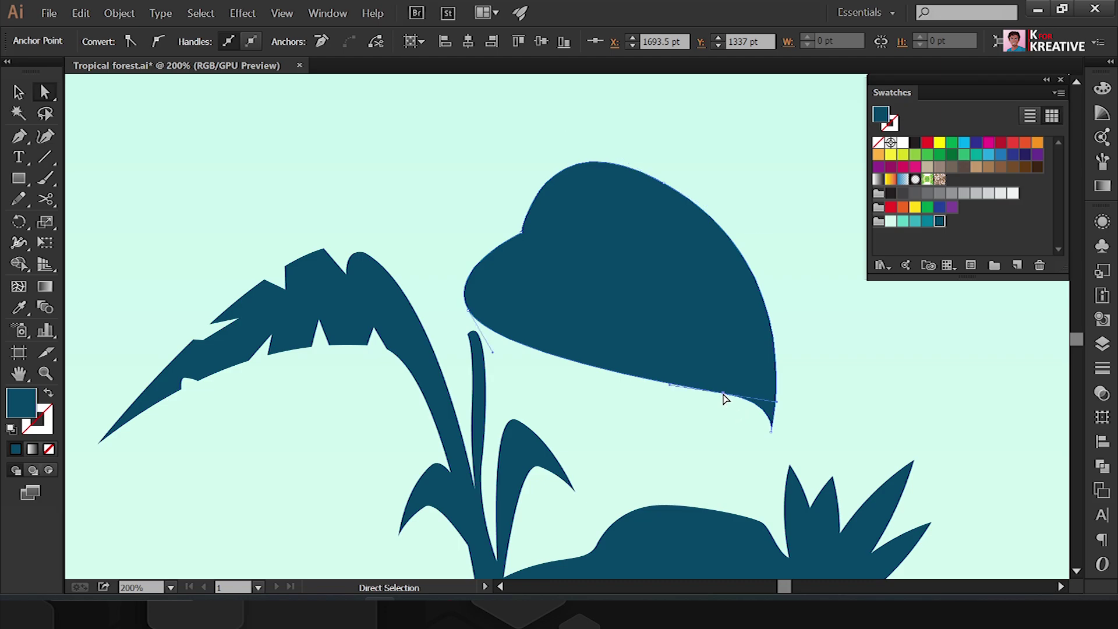
left_click_drag(725, 398, 719, 387)
left_click(831, 445)
key("ctrl+1")
key("v")
left_click(717, 335)
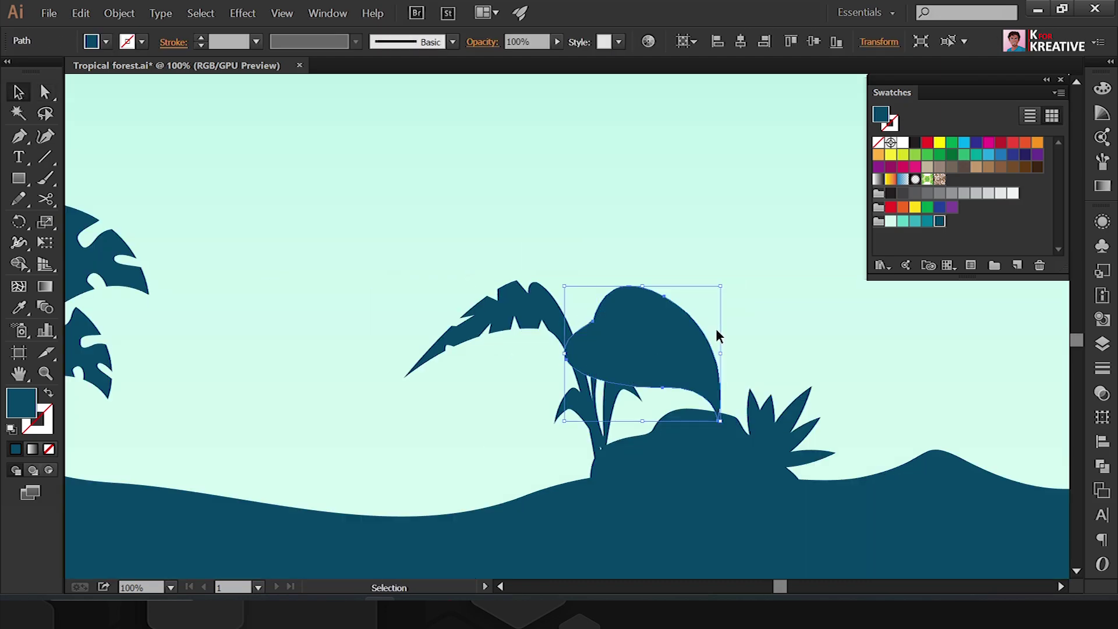
left_click(589, 232)
scroll(589, 232, "up", 2, "alt")
Step: Draw curved cut-out shapes over the top of the large leaf with the Pen
scroll(509, 165, "up", 2, "alt")
key("p")
left_click(508, 157)
left_click_drag(540, 203, 510, 209)
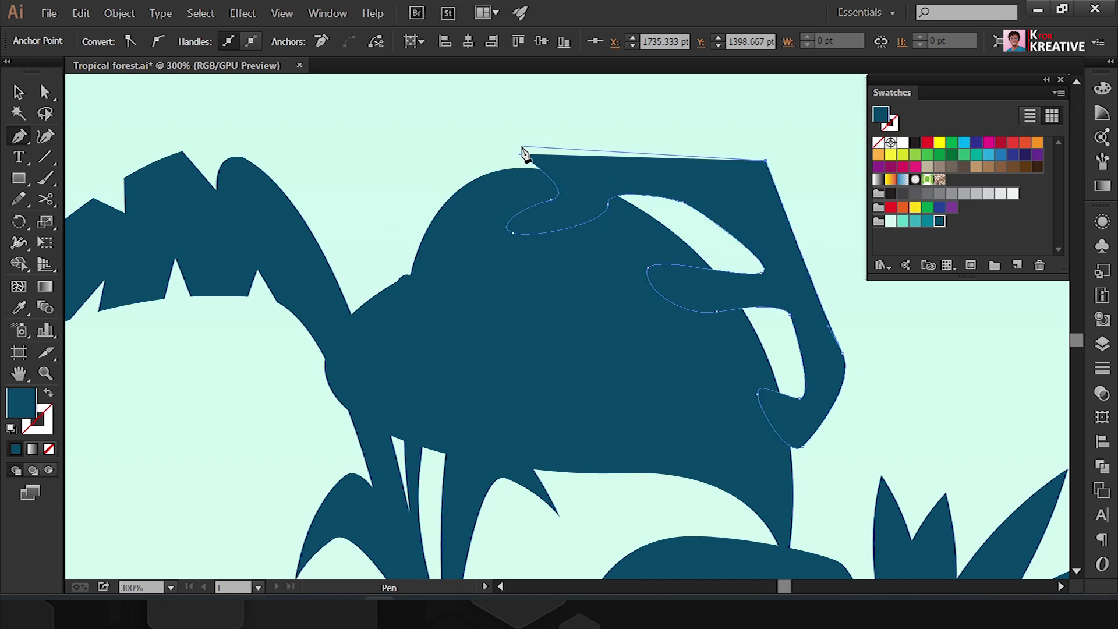
left_click(523, 153)
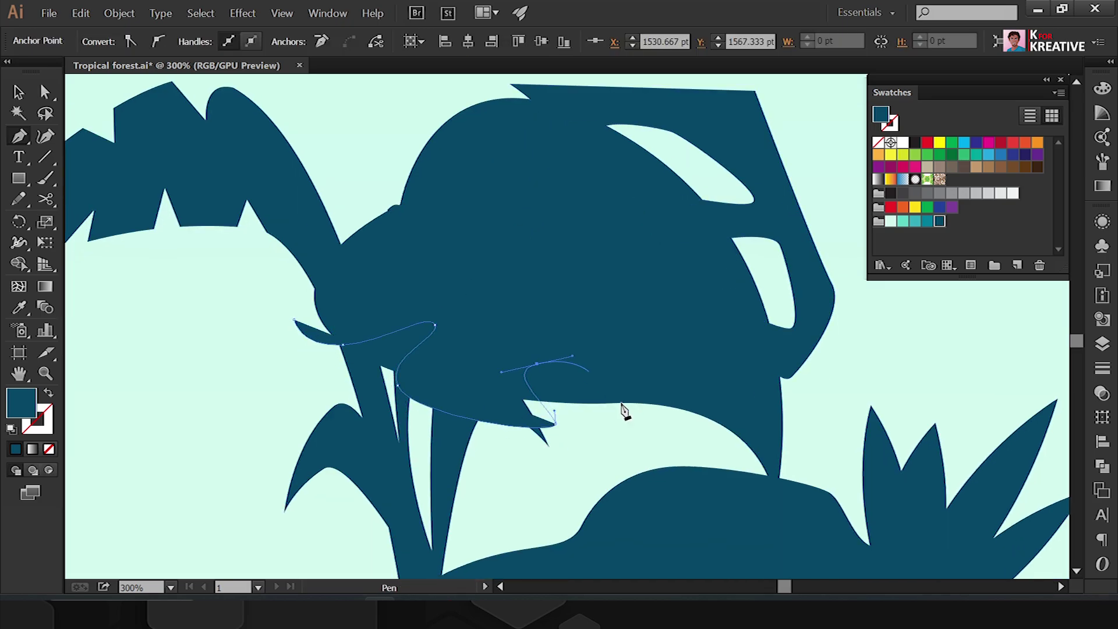
left_click(454, 513)
left_click(294, 321)
Step: Delete the overlapping cut-out regions from the leaf with Shape Builder, leaving scalloped notches
key("ctrl+minus")
key("ctrl+minus")
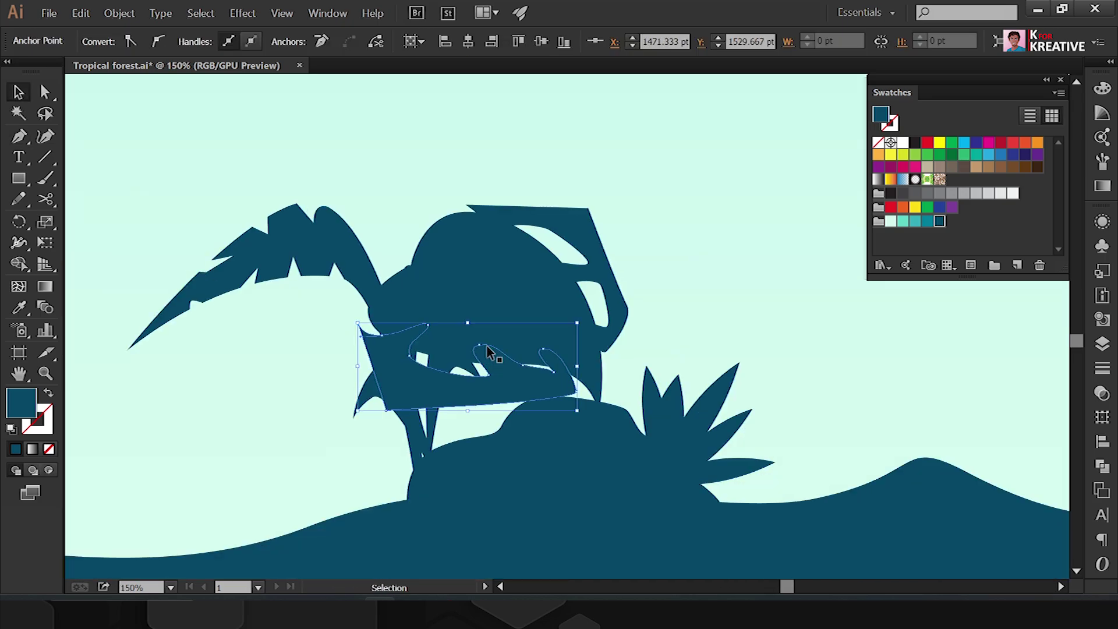
key("v")
key("shift+m")
scroll(522, 310, "up", 1)
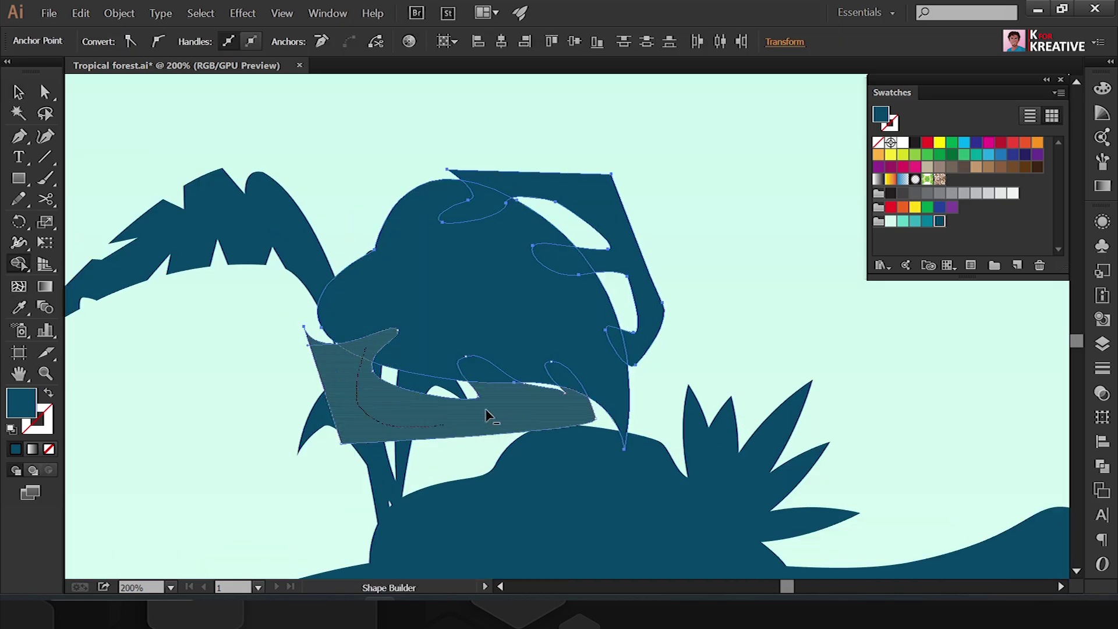
left_click(566, 384, "alt")
left_click(585, 198, "alt")
scroll(657, 310, "up", 2)
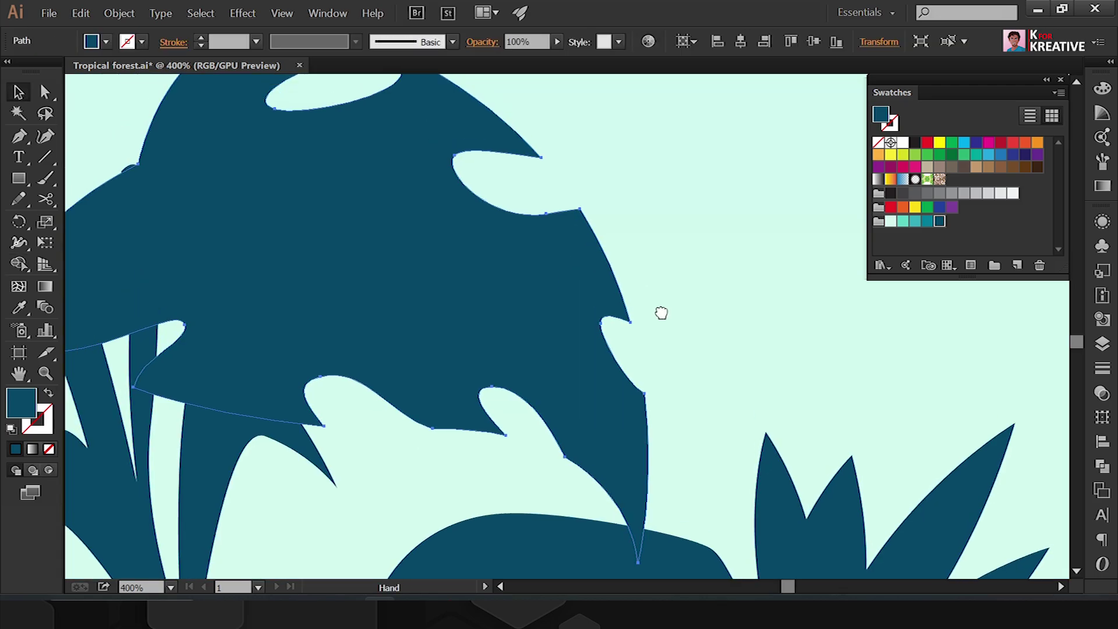
Step: Convert the corner anchors on the notched leaf's edge into smooth curves
key("a")
left_click(581, 211)
left_click(164, 40)
left_click(638, 320)
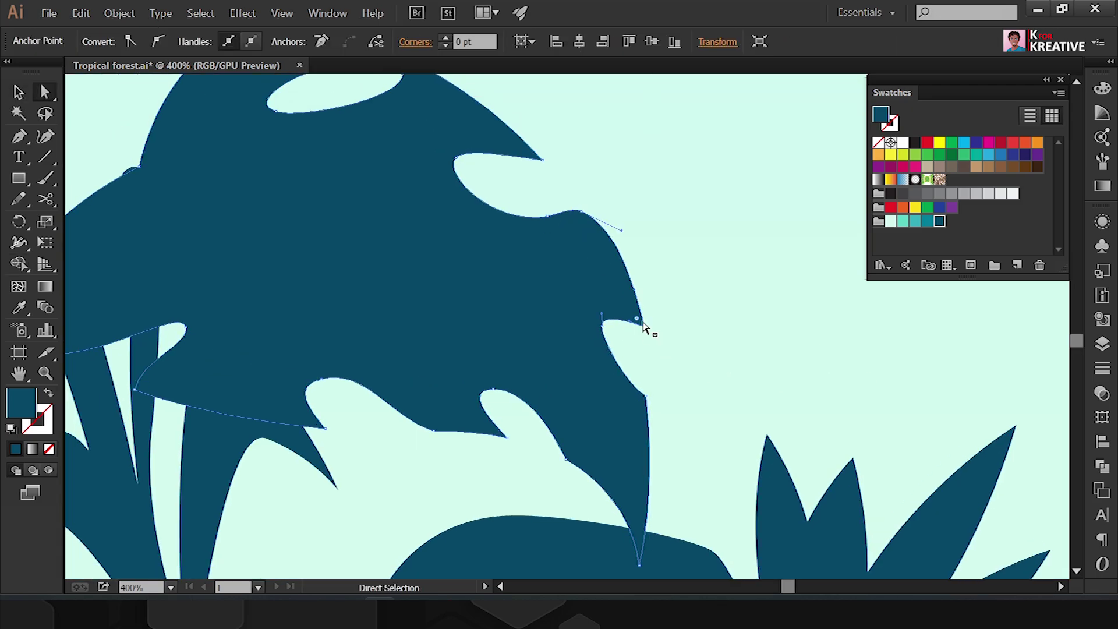
left_click(655, 284)
Step: Draw a closed crescent-shaped vein path curving across the leaf
key("ctrl+minus")
key("p")
left_click_drag(754, 425, 824, 561)
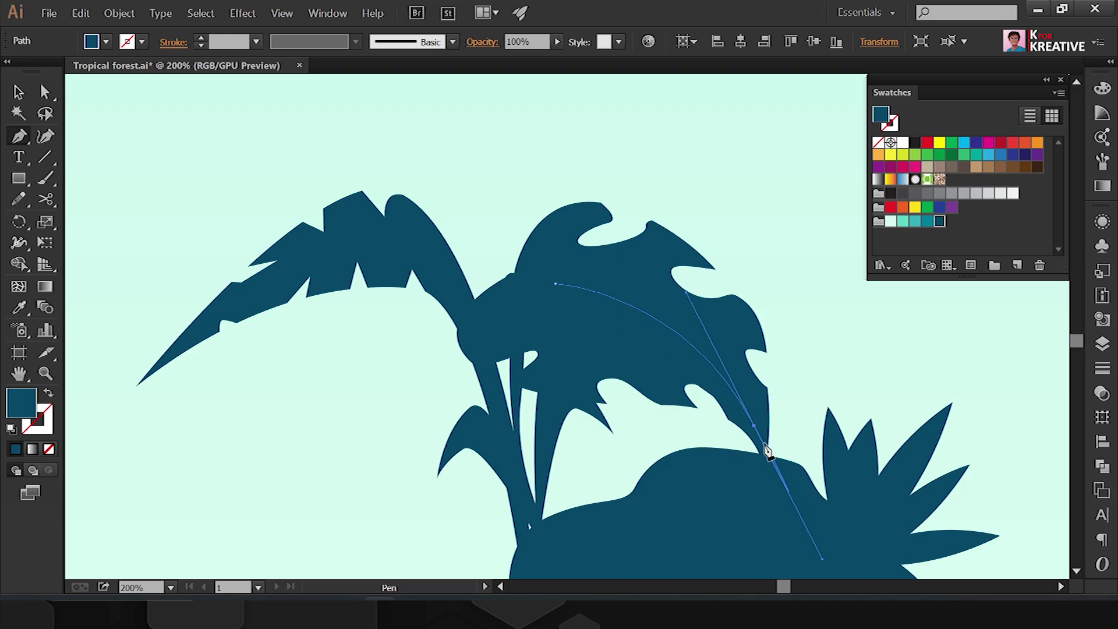
left_click(754, 425, "alt")
left_click(556, 284)
Step: Subtract the crescent vein from the leaf with Shape Builder
key("v")
left_click(611, 245, "shift")
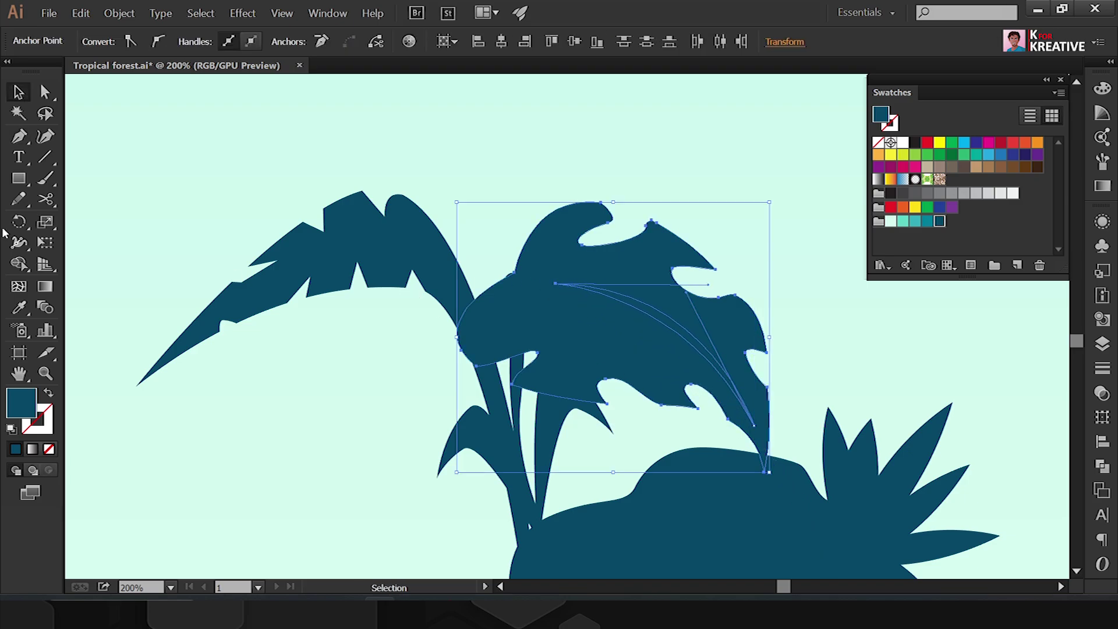
key("shift+m")
left_click(662, 332, "alt")
key("v")
Step: Tilt the small leaf at the plant's base so it leans outward
key("ctrl+minus")
key("ctrl+minus")
key("ctrl+plus")
left_click(628, 268)
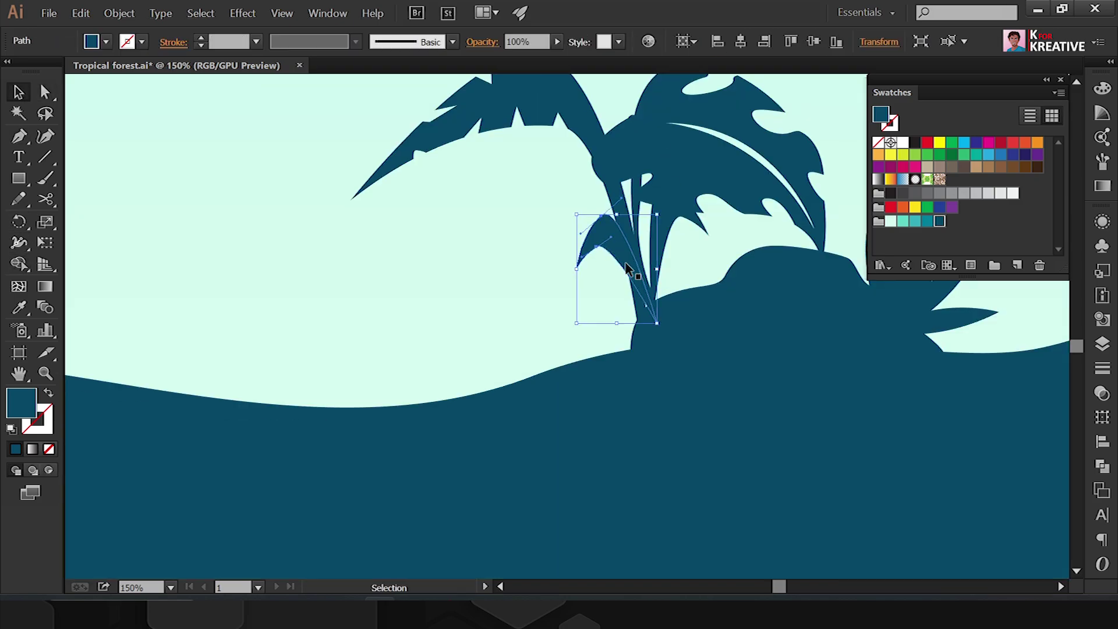
left_click(669, 237)
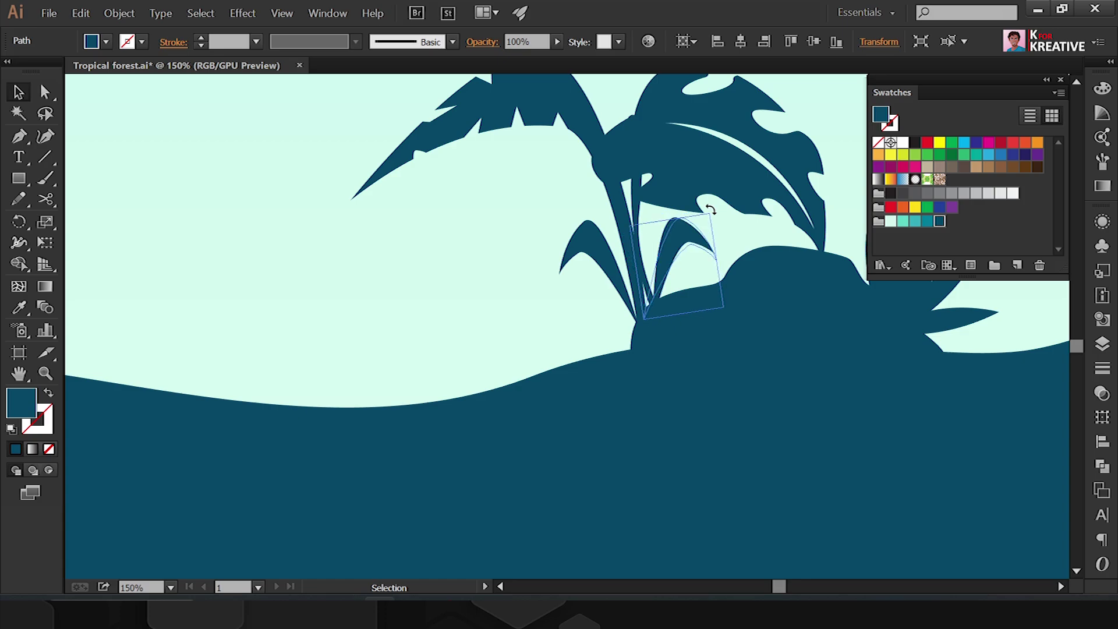
Step: Enter the leaf group and select an anchor on one of its leaves
left_click(670, 332)
double_click(671, 332)
key("a")
left_click(659, 338)
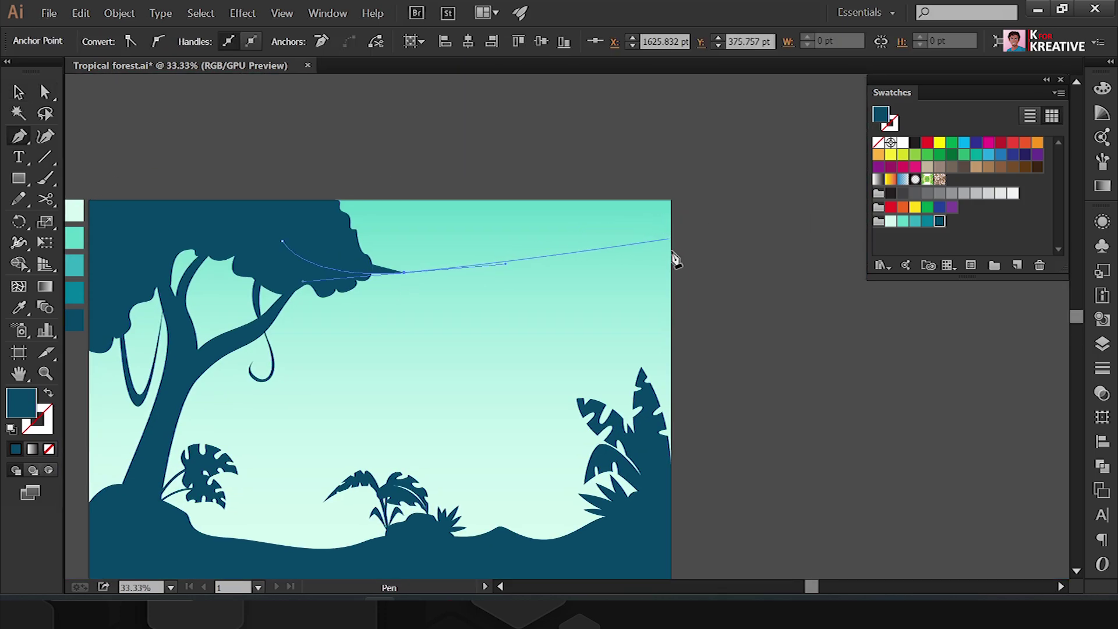
Step: Draw a curving vine strand to the right edge and a cover shape over its overhang
left_click_drag(671, 242, 679, 258)
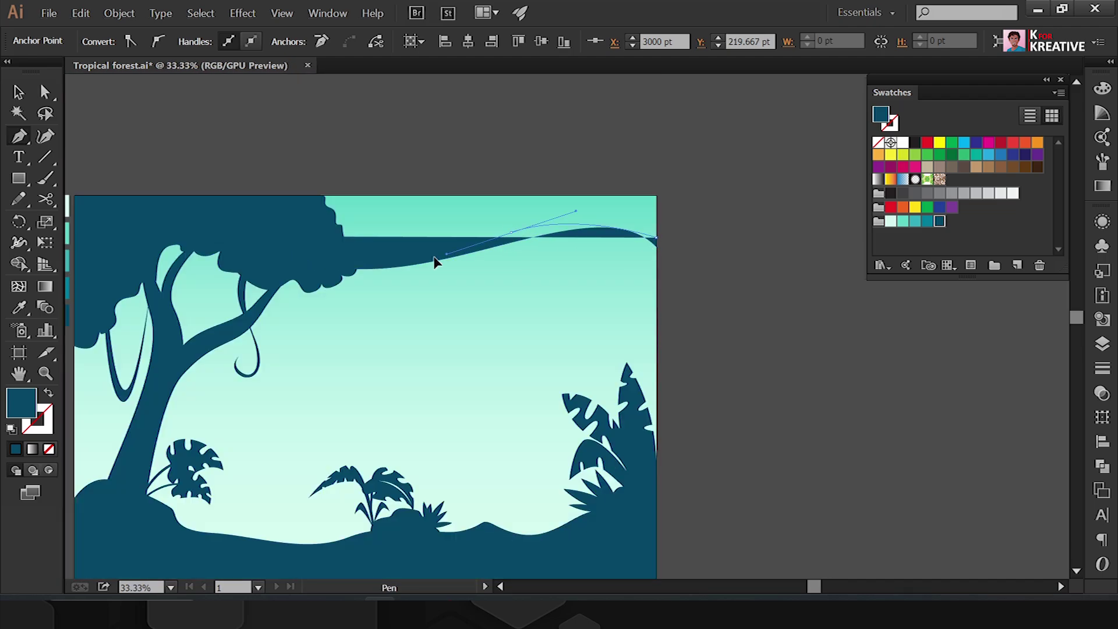
left_click_drag(389, 267, 382, 263)
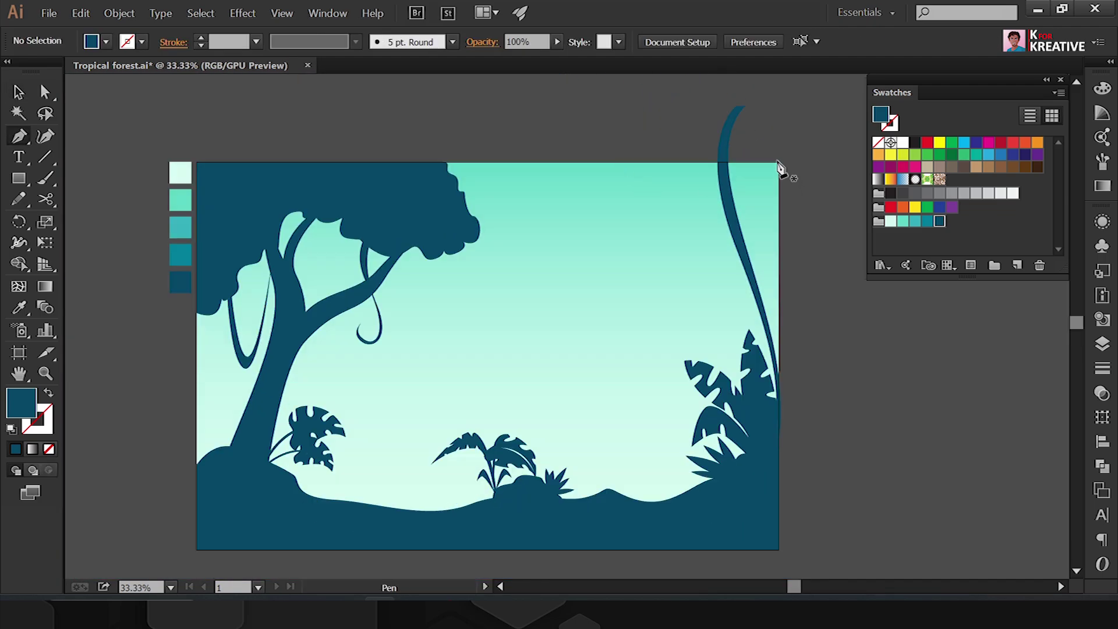
left_click(779, 161)
left_click(651, 161)
left_click(716, 90)
left_click(812, 87)
left_click(779, 161)
Step: Trim the vine part sticking above the artboard and remove the leftover cover shape
key("v")
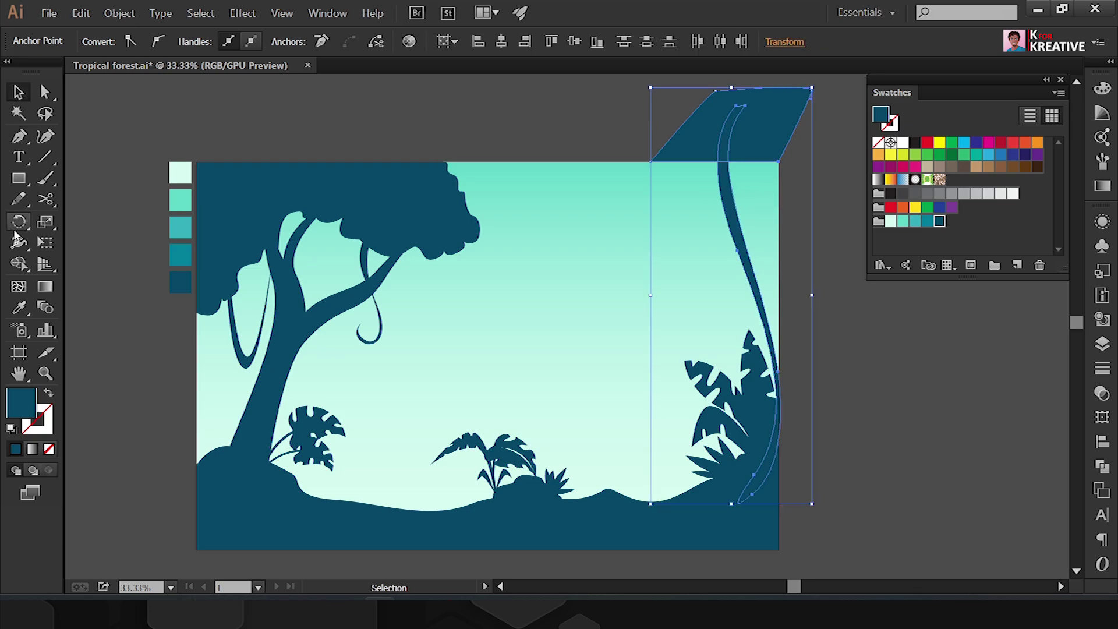
left_click(760, 144, "alt")
key("v")
key("ctrl+plus")
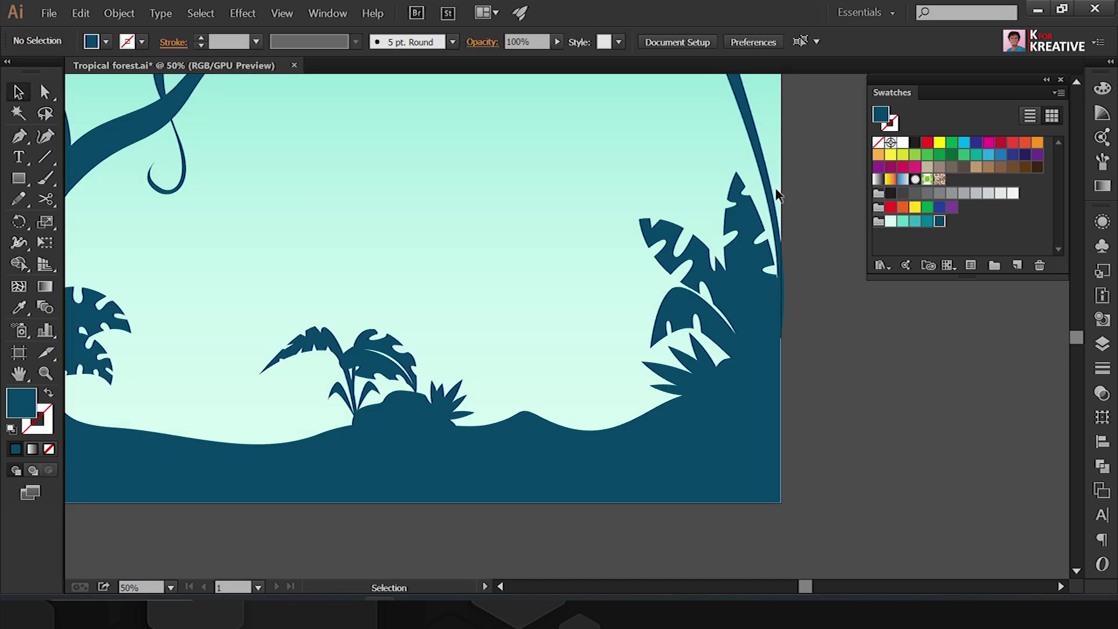
left_click(779, 196)
Step: Trace the lighter teal hill outline from the left edge across the scene's middle
key("p")
key("ctrl+plus")
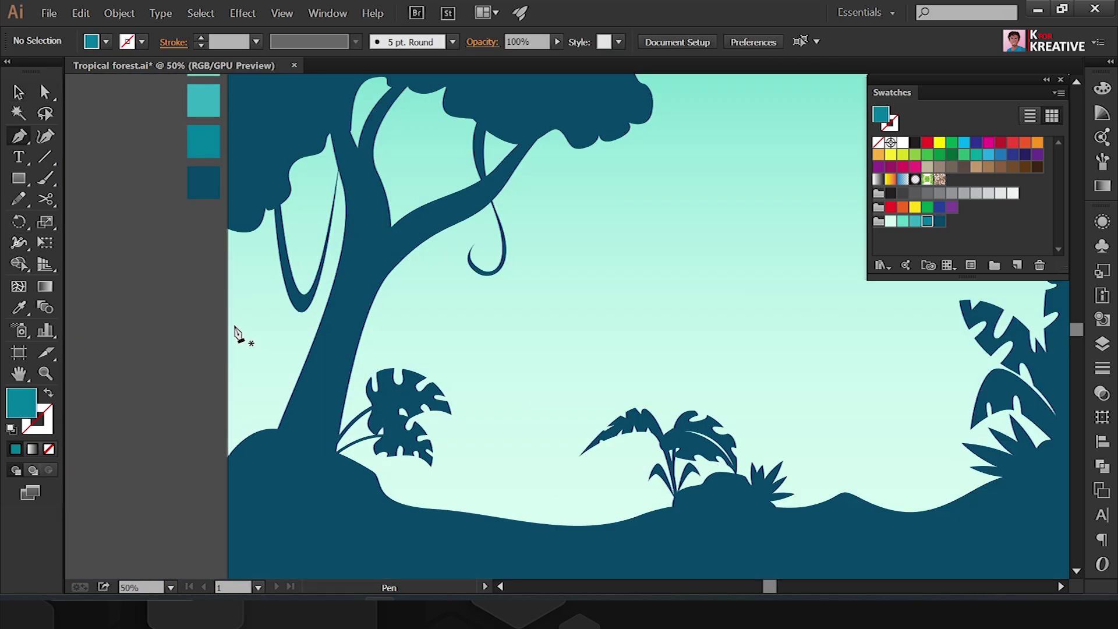
left_click(230, 321)
left_click_drag(275, 318, 291, 319)
left_click(461, 435)
left_click(649, 373)
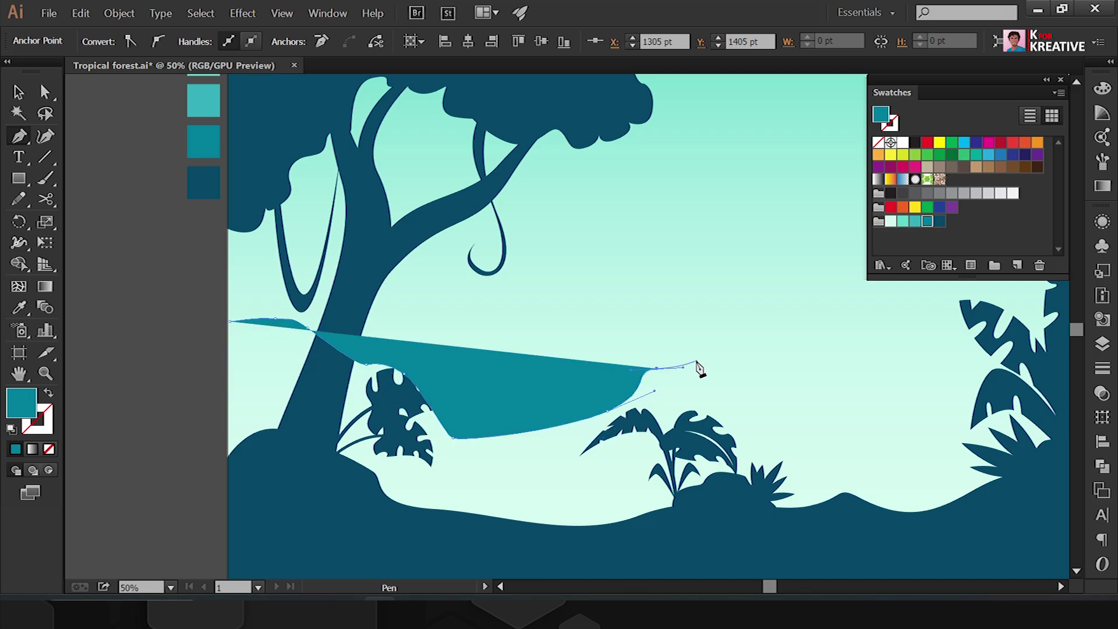
left_click(746, 355)
left_click_drag(827, 396, 841, 413)
scroll(755, 370, "right", 5)
Step: Finish the hill up the right edge, close the shape, and send it behind the plants
left_click(673, 326)
left_click(731, 274)
left_click(755, 241)
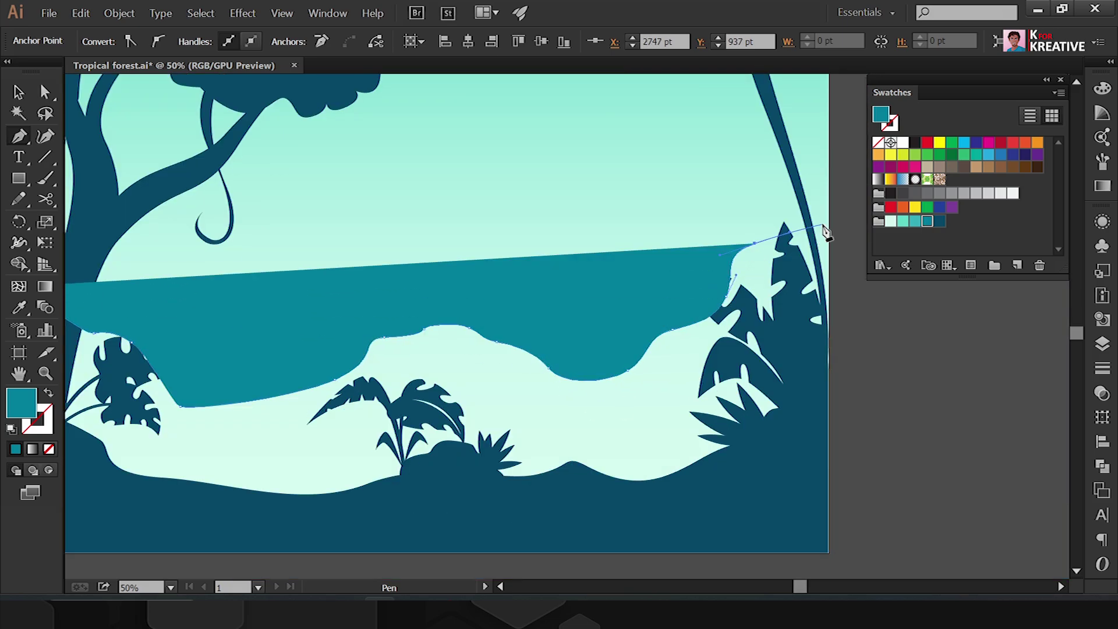
left_click(798, 207)
left_click(827, 193)
left_click_drag(809, 285, 809, 212)
left_click(828, 437)
scroll(582, 466, "left", 5)
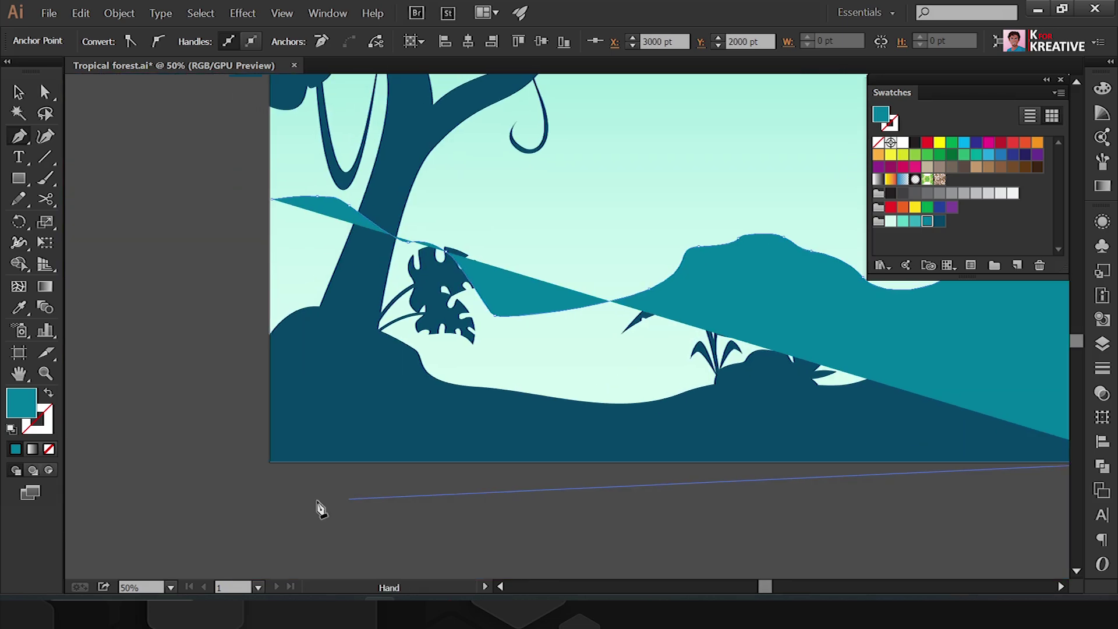
left_click(272, 200)
key("ctrl+minus")
key("ctrl+bracketleft")
Step: Duplicate the big tree to the right, recolour it lighter teal, and reflect it vertically
key("v")
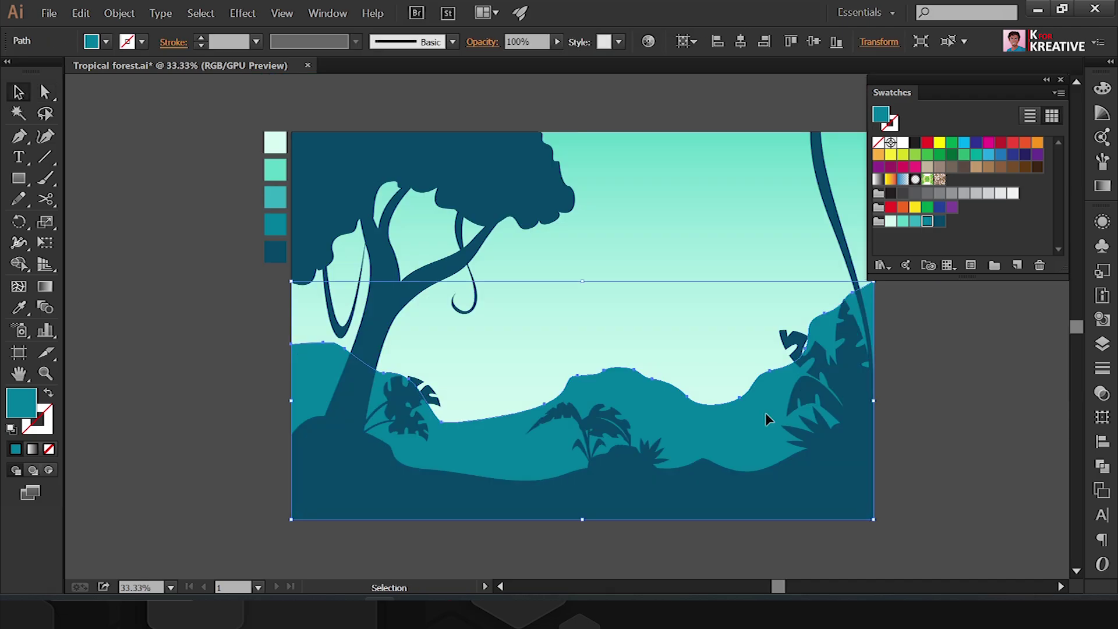
left_click(459, 235)
left_click_drag(385, 233, 759, 166)
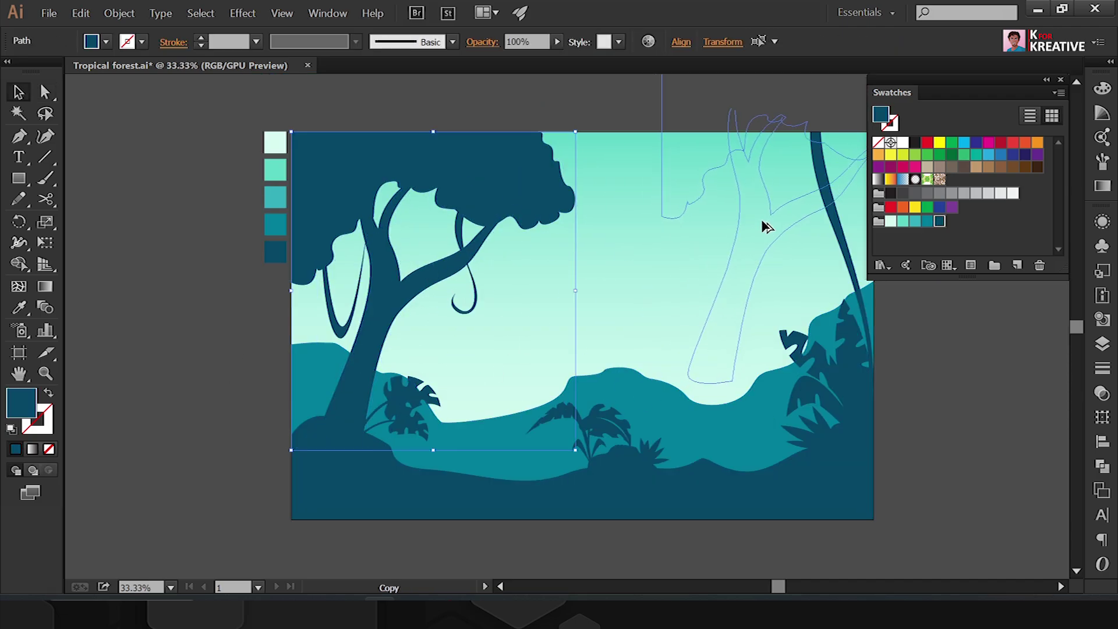
key("i")
left_click(762, 392)
key("v")
right_click(763, 226)
left_click(598, 449)
key("Return")
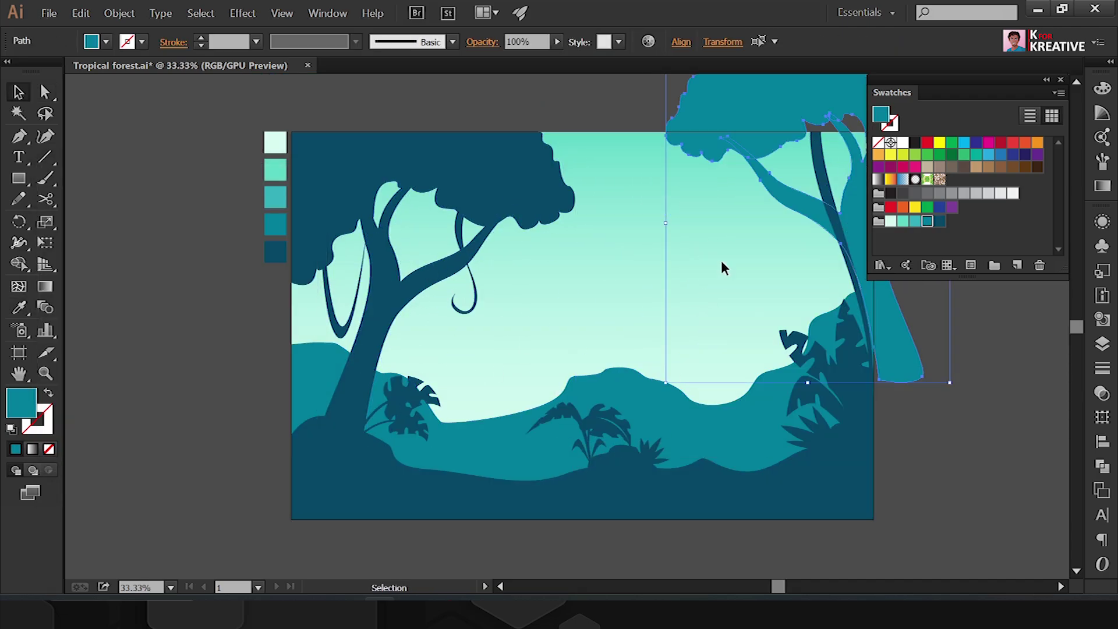
Step: Move, squash and widen the mirrored tree copy, then position its trunk piece
left_click_drag(721, 259, 551, 346)
left_click_drag(652, 201, 575, 179)
left_click_drag(563, 129, 574, 219)
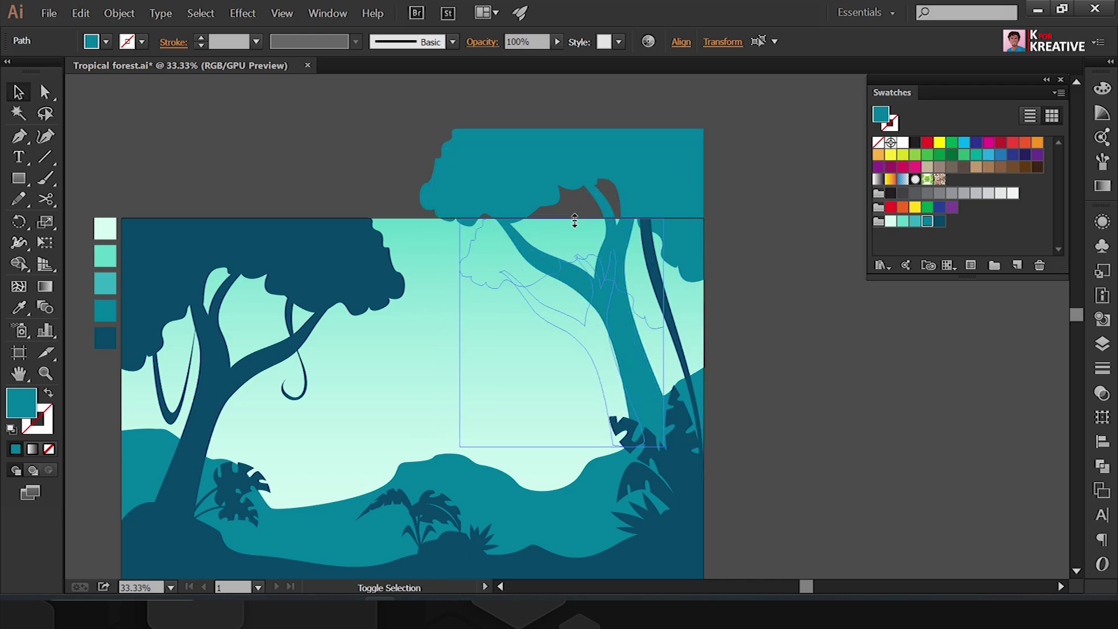
key("ctrl+plus")
left_click_drag(702, 160, 763, 166)
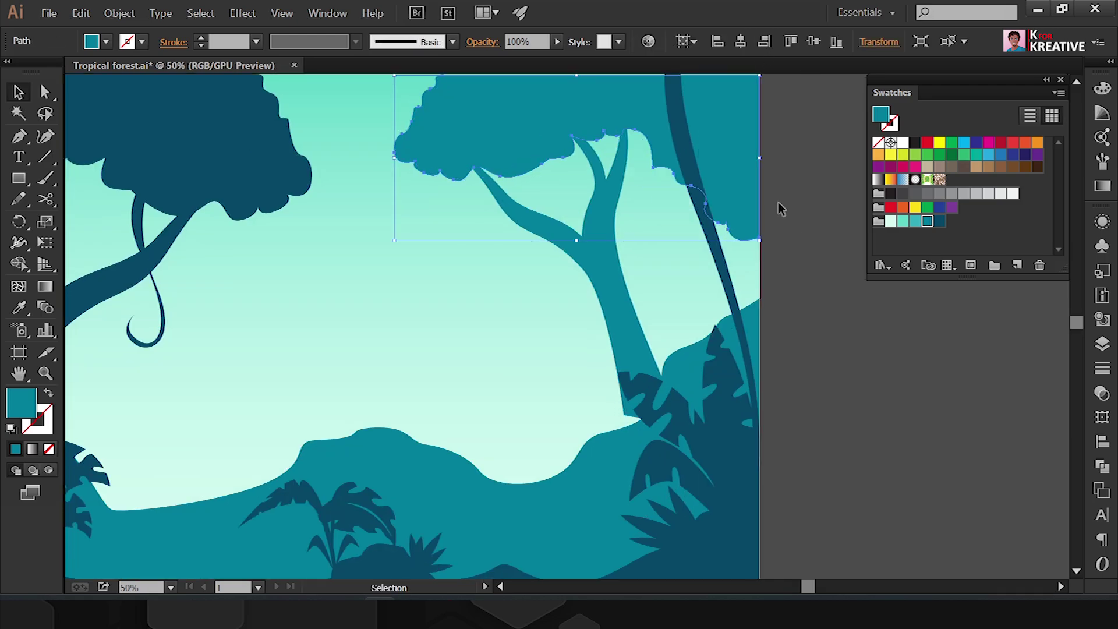
key("ctrl+minus")
key("ctrl+shift+a")
key("ctrl+plus")
left_click_drag(644, 273, 668, 273)
Step: Pull the tree copy's left branch tips down and left and reshape the branch's inner edge
key("ctrl+shift+a")
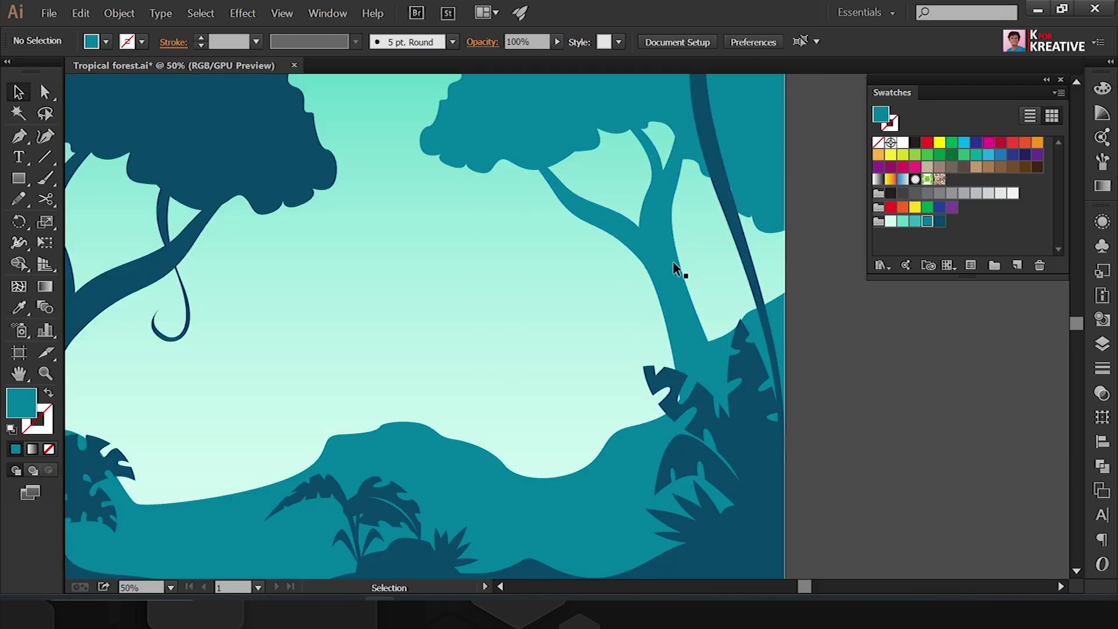
double_click(702, 274)
key("a")
key("ctrl+plus")
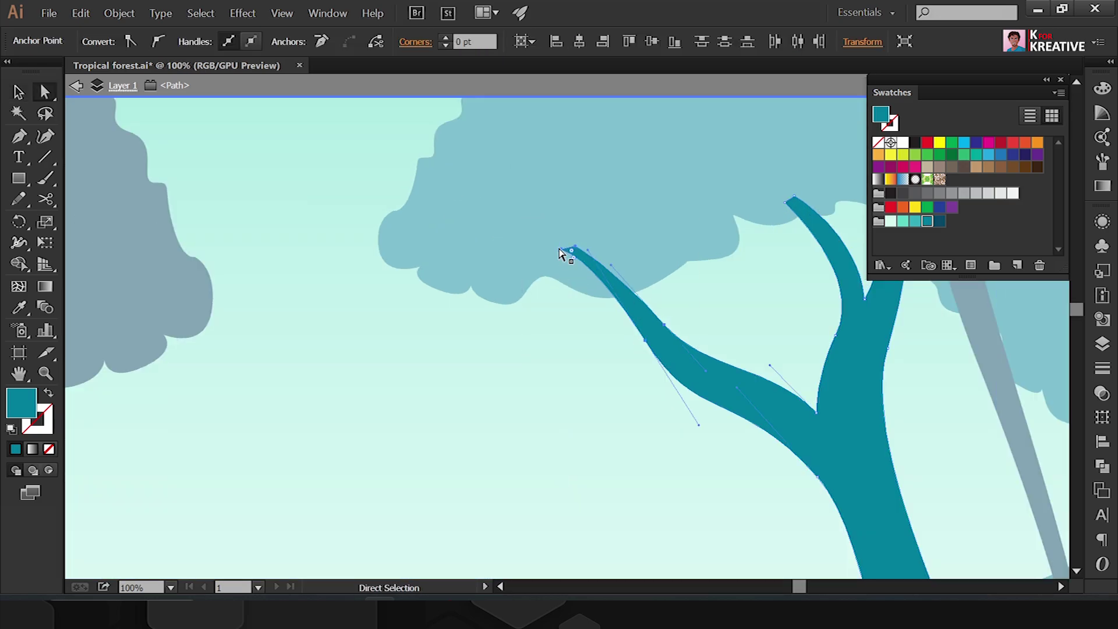
left_click_drag(568, 249, 524, 283)
scroll(715, 241, "right", 5)
left_click_drag(557, 169, 490, 197)
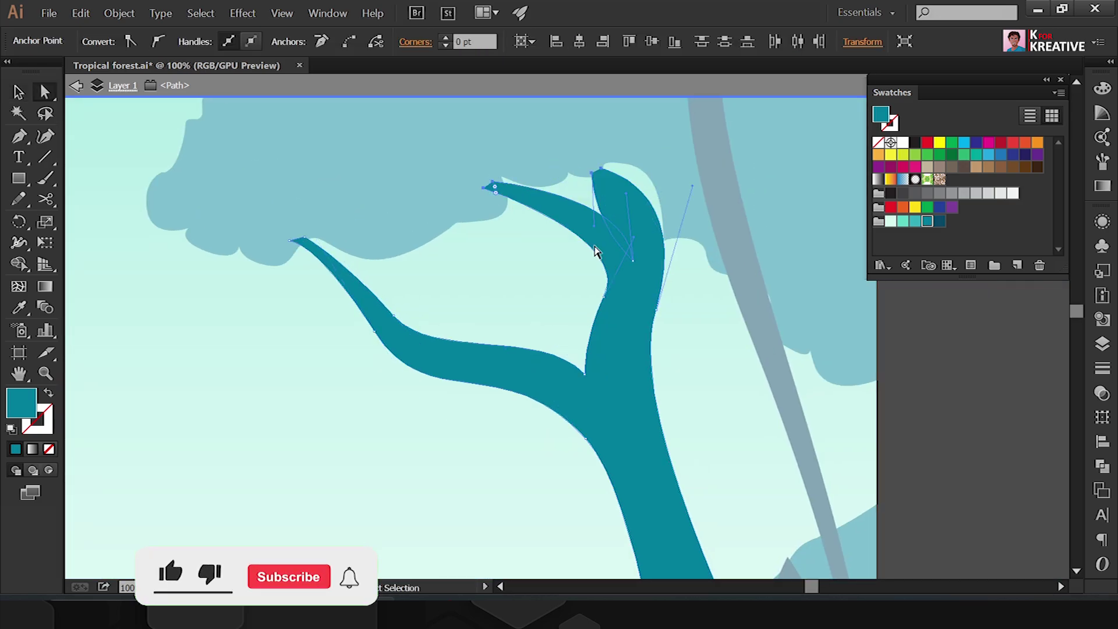
left_click(636, 268)
left_click_drag(597, 225, 617, 229)
Step: Stretch the right branch tip toward the vine and curve the branch fork into a U
left_click(684, 290)
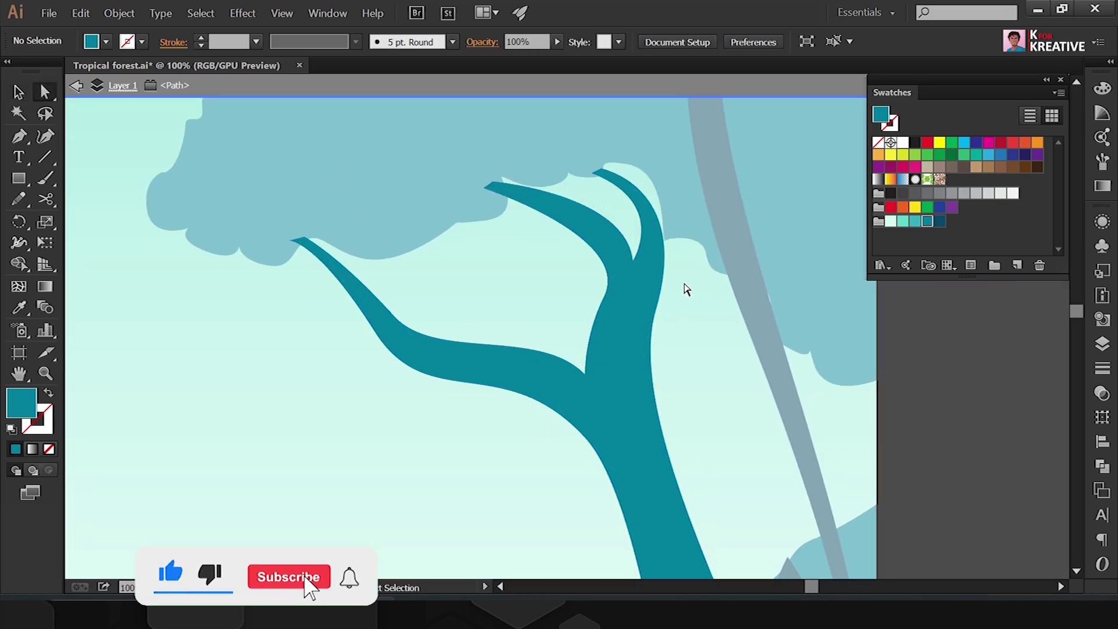
left_click(617, 194)
left_click_drag(593, 176, 709, 239)
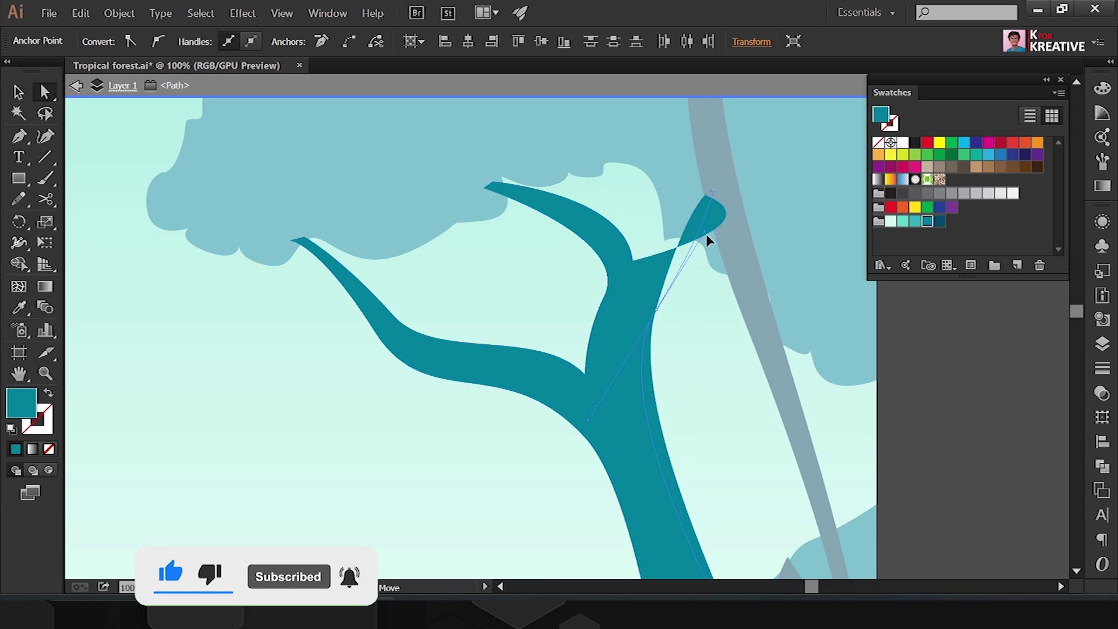
left_click_drag(657, 317, 770, 260)
left_click(634, 261)
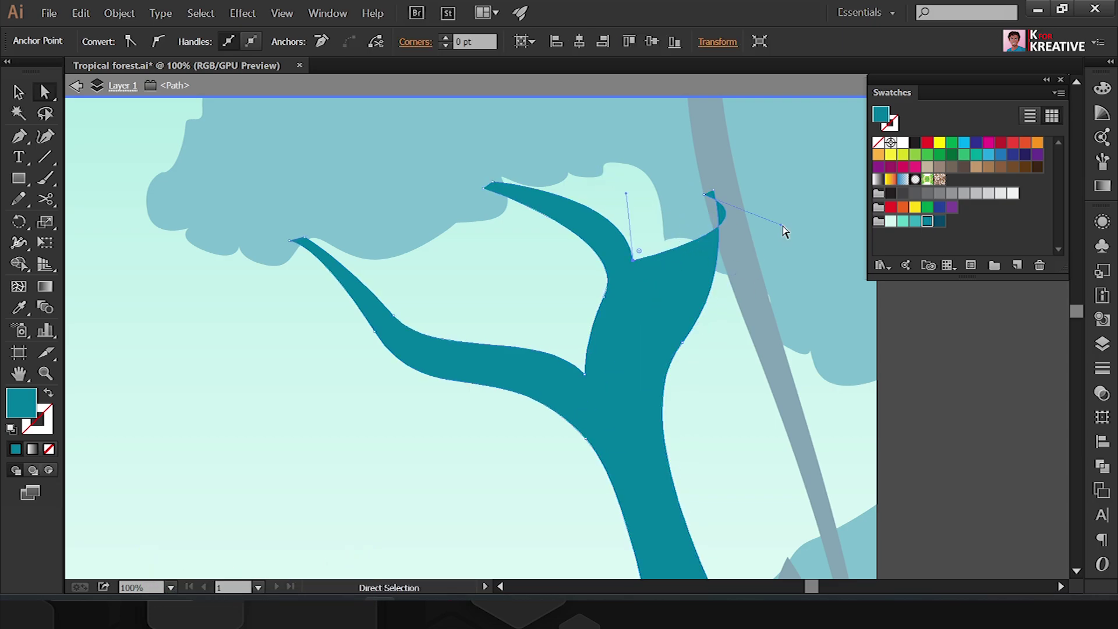
left_click_drag(703, 267, 650, 288)
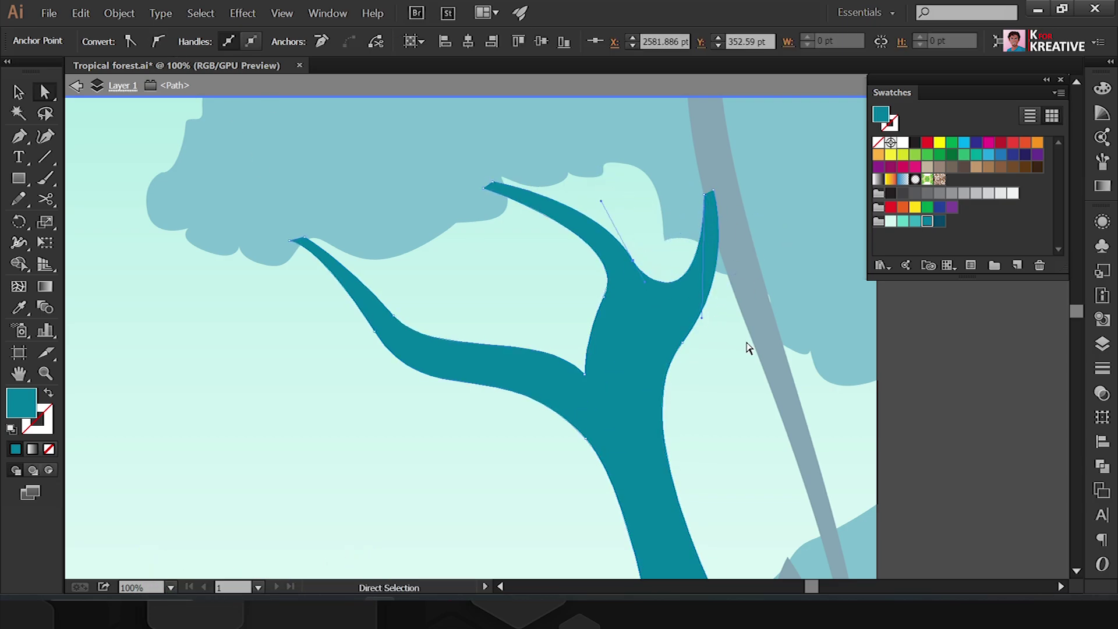
Step: Bulge the canopy's lower-left anchor outward and flatten its top onto the artboard edge
scroll(651, 258, "up", 3)
scroll(605, 268, "down", 1)
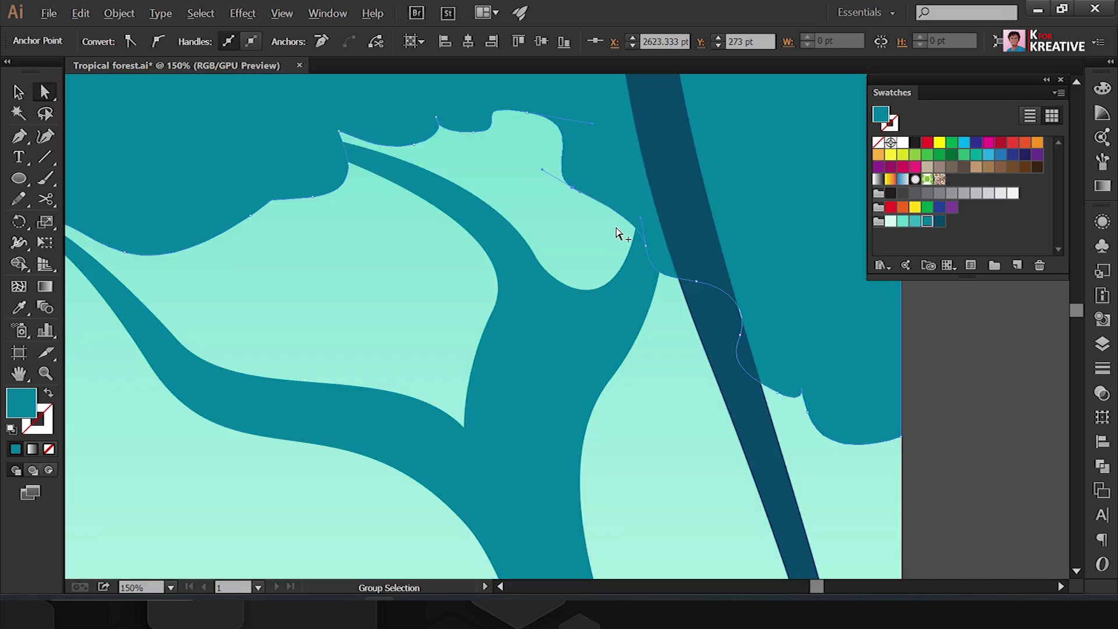
scroll(617, 233, "down", 2)
scroll(524, 181, "down", 1)
double_click(510, 169)
scroll(519, 174, "down", 1)
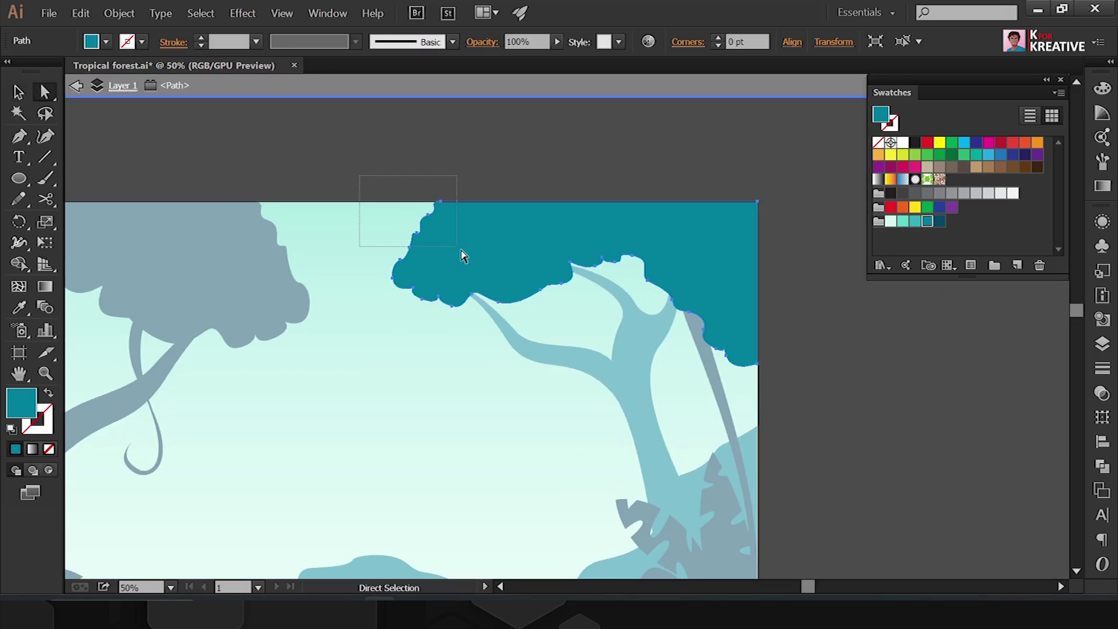
left_click(468, 274)
scroll(393, 273, "up", 3)
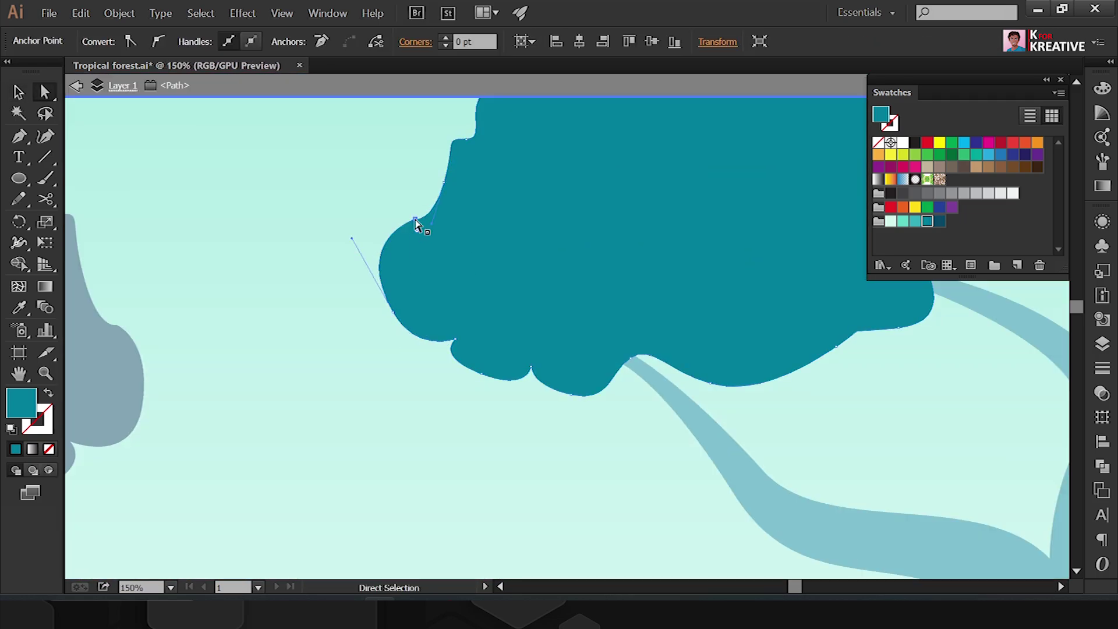
left_click(394, 314)
left_click_drag(393, 313, 337, 309)
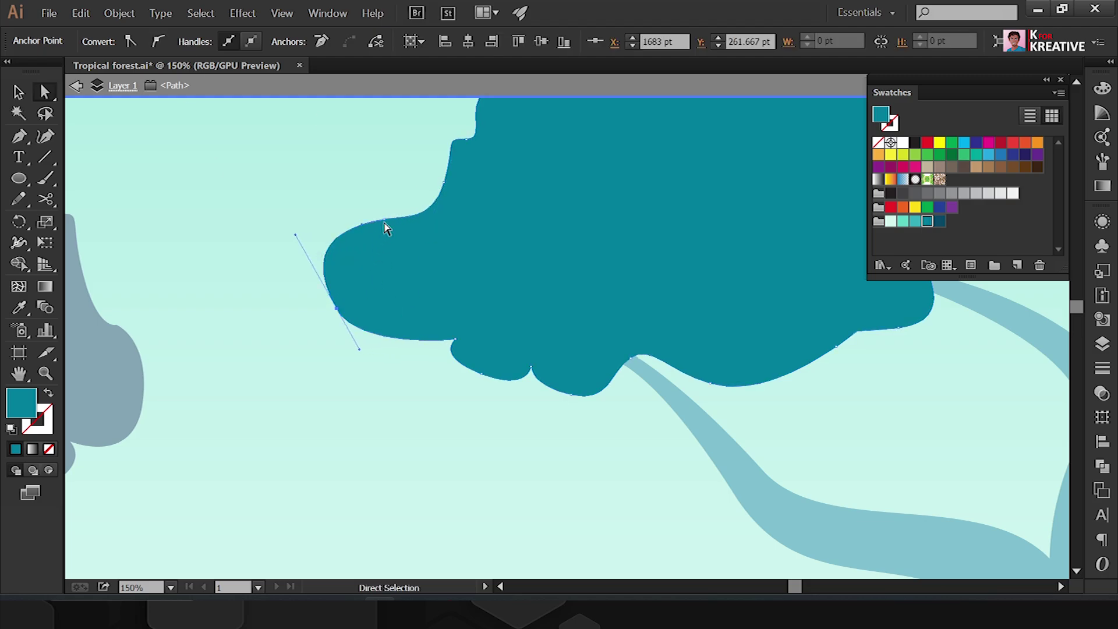
scroll(481, 159, "up", 5)
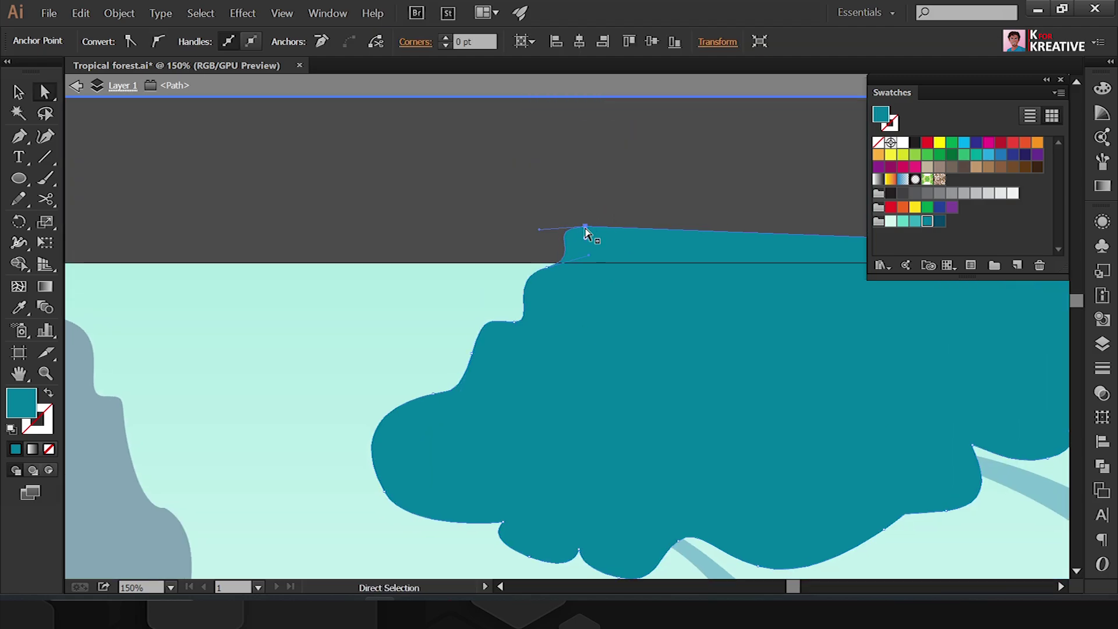
left_click_drag(586, 226, 639, 258)
scroll(740, 197, "down", 3)
Step: Make a vertically reflected copy of the banana plant and leaves and move it to the left tree
left_click(879, 429)
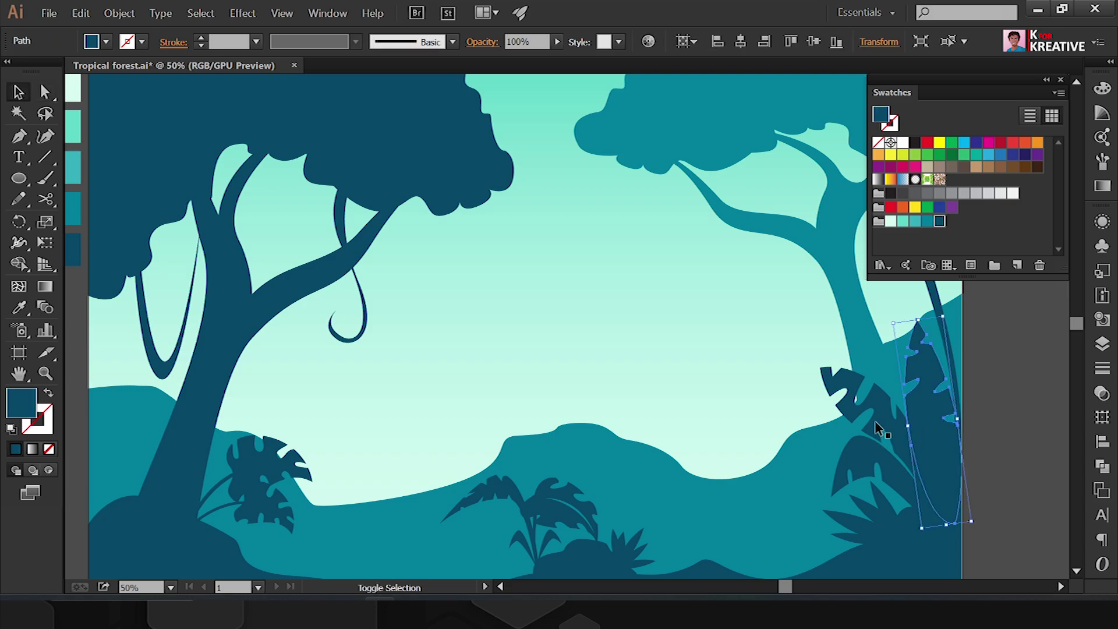
left_click_drag(886, 512, 481, 329)
right_click(482, 329)
left_click(663, 445)
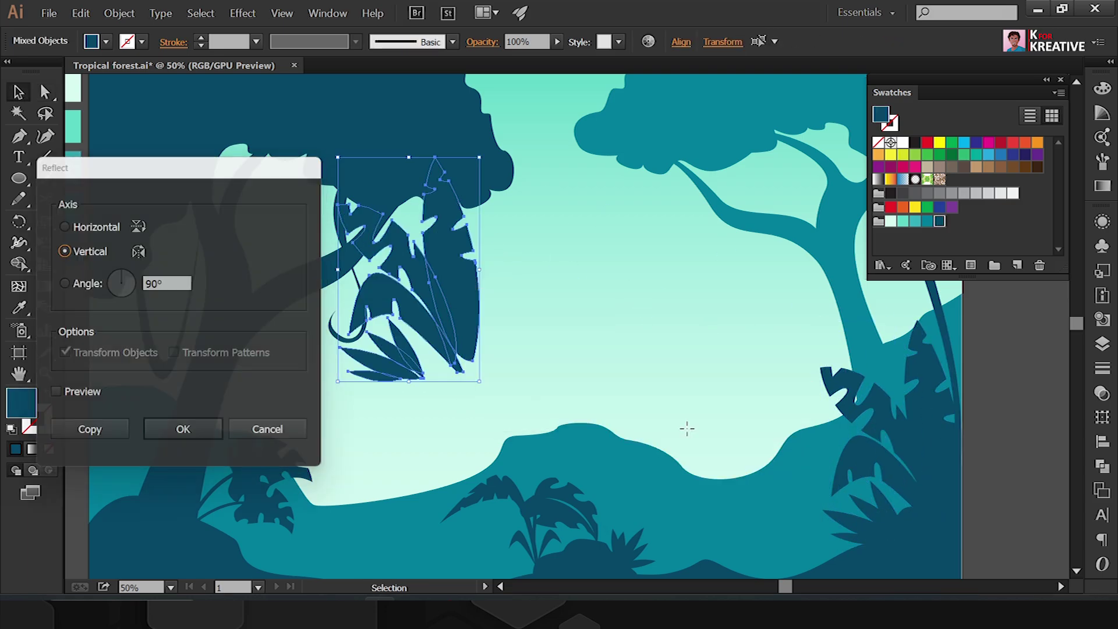
left_click(175, 429)
mouse_move(579, 305)
left_mouse_down()
mouse_move(458, 396)
mouse_move(532, 454)
left_mouse_up()
Step: Rotate individual mirrored banana leaves so they sit against the left tree trunk
left_click(559, 362)
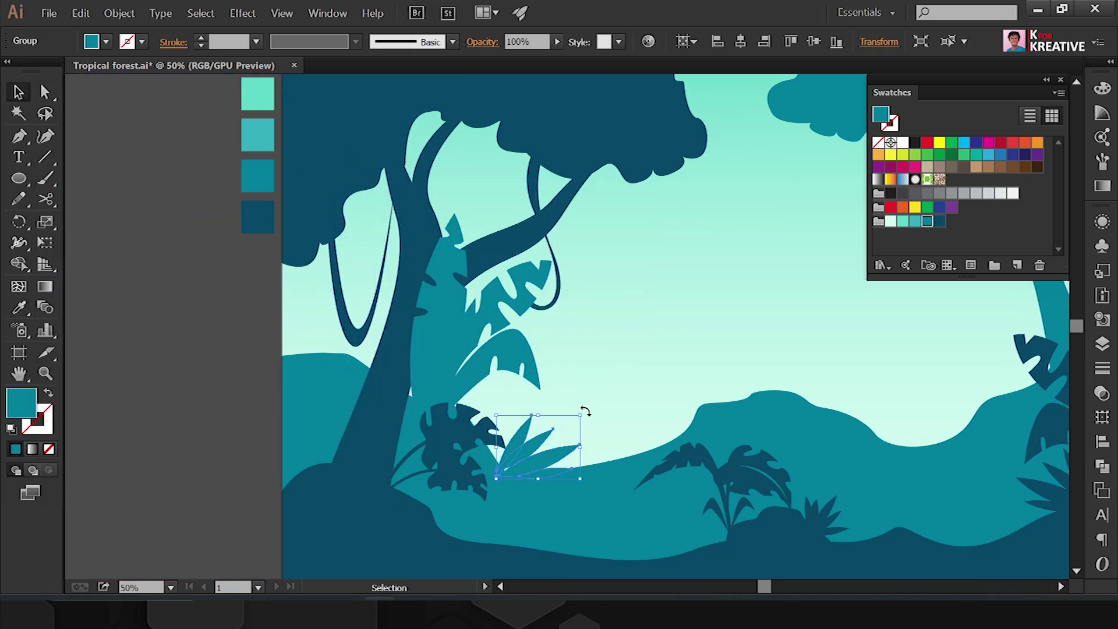
left_click(531, 451)
left_click(456, 307)
left_click_drag(568, 222, 547, 274)
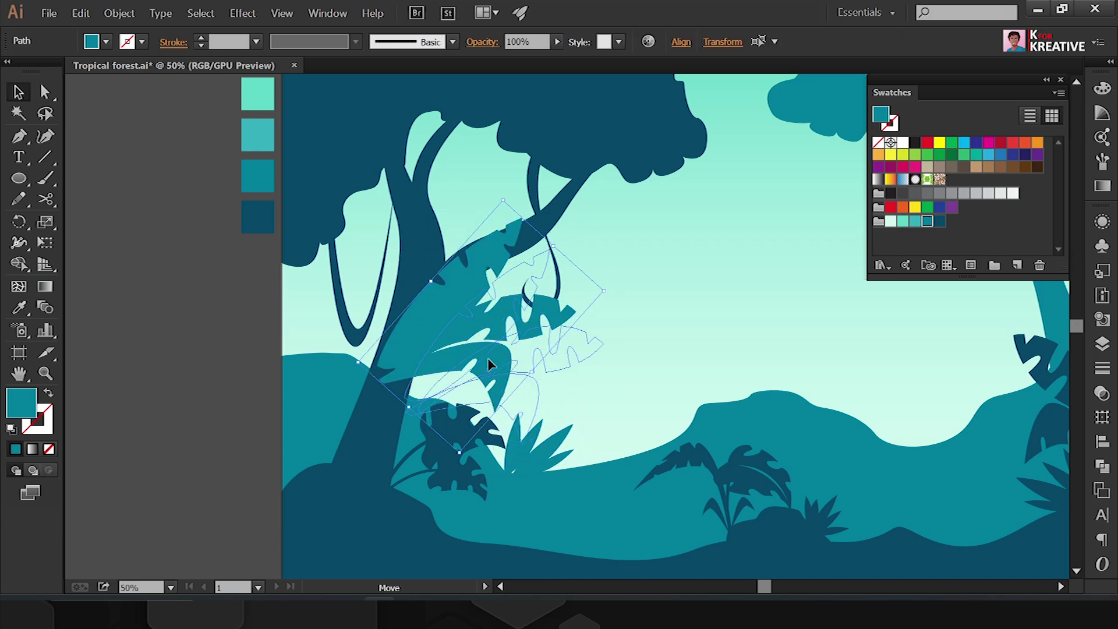
left_click(475, 369)
left_click_drag(545, 402, 563, 396)
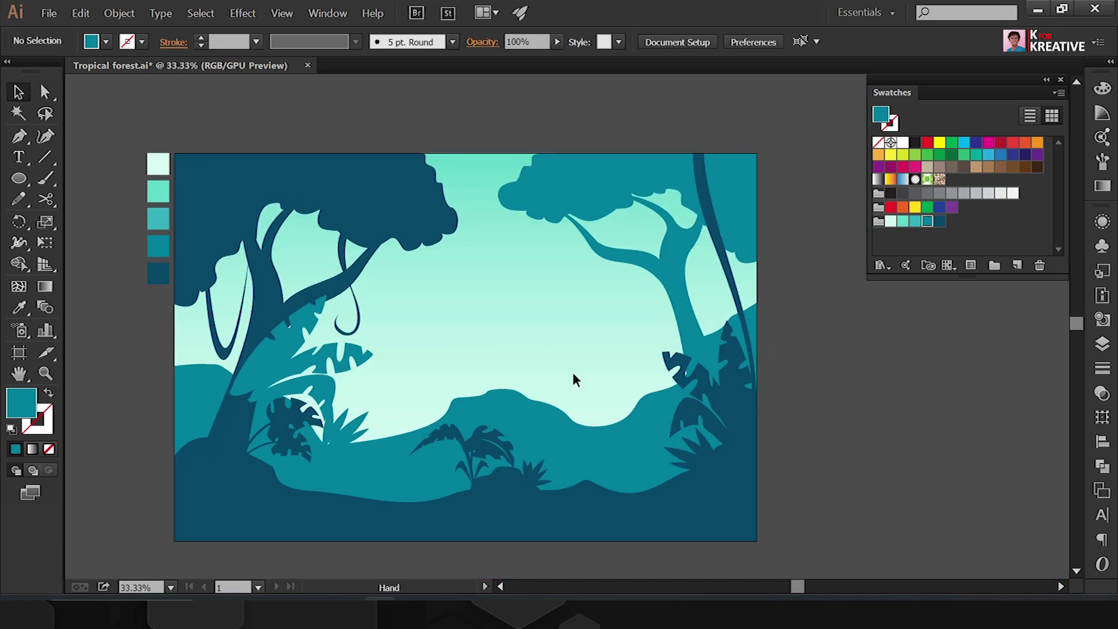
Step: Pen-draw a long looping U-shaped vine dangling from the right tree's canopy
key("ctrl+shift+a")
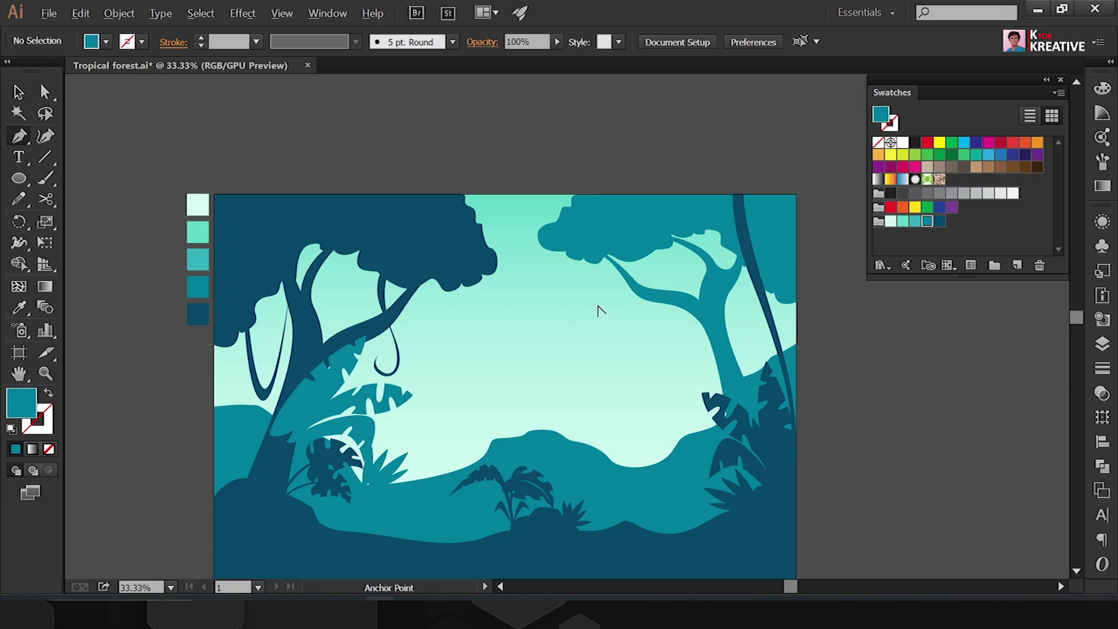
key("p")
left_click_drag(616, 430, 651, 418)
left_click_drag(687, 229, 691, 245)
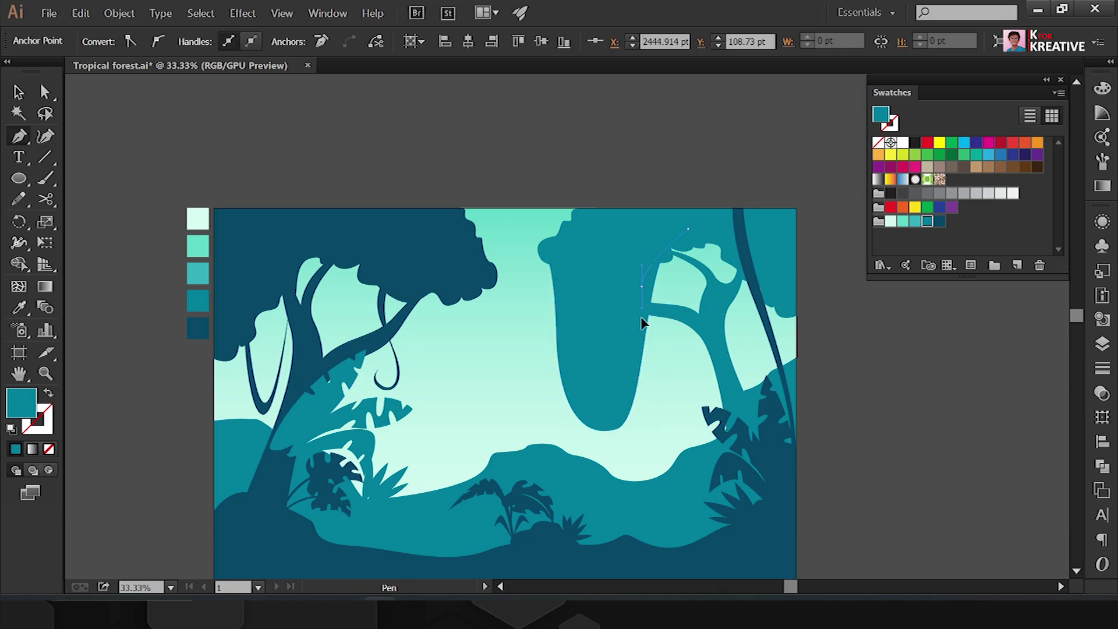
mouse_move(571, 408)
left_mouse_down()
mouse_move(566, 398)
mouse_move(617, 455)
mouse_move(608, 434)
left_mouse_up()
key("ctrl+plus")
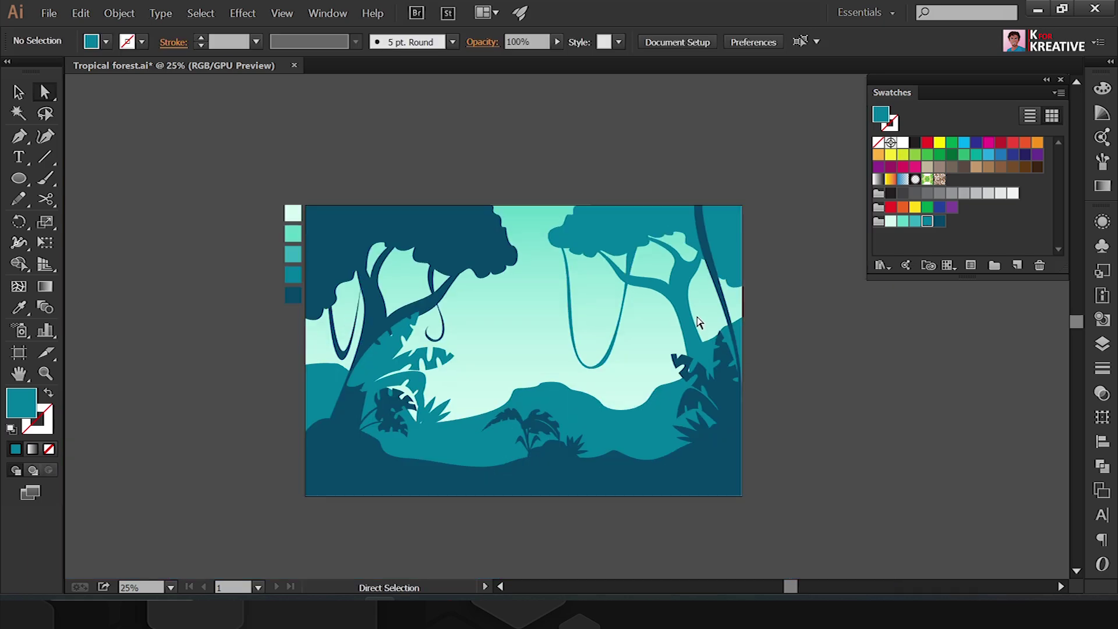
key("ctrl+shift+a")
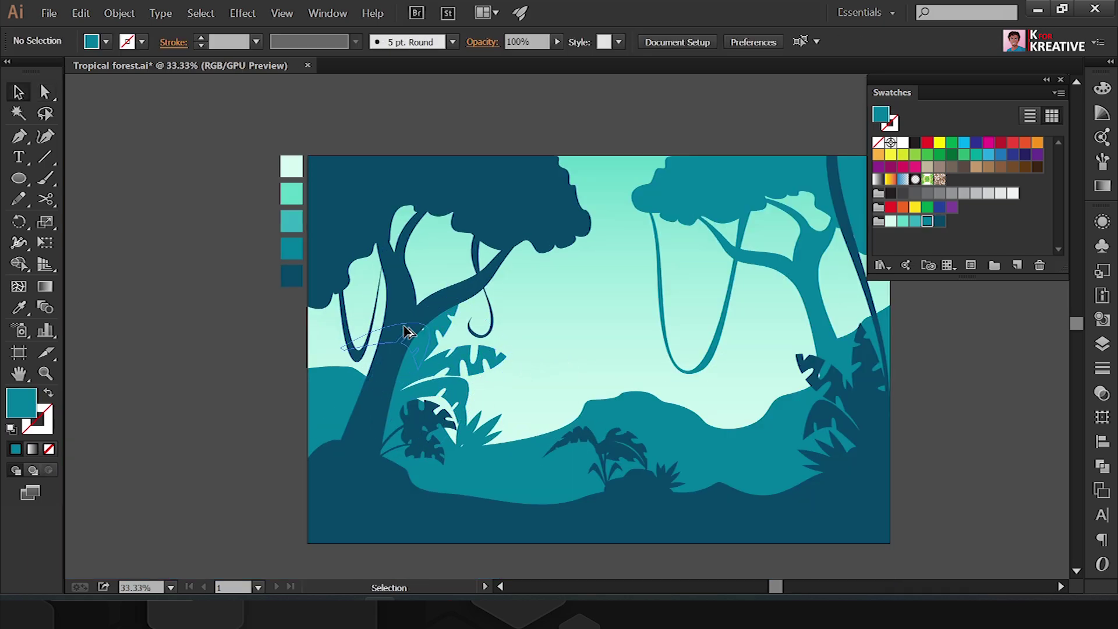
Step: Bring the leaf in front of the vine, mirror the leaf fan, and move it beside the right plants
right_click(408, 332)
left_click(670, 429)
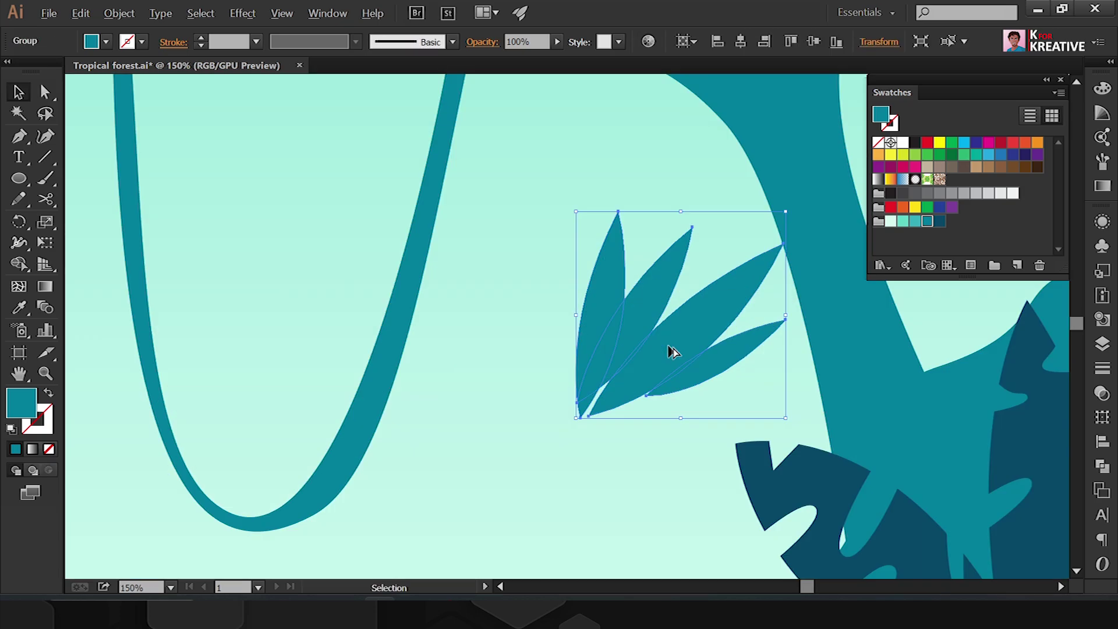
right_click(671, 342)
mouse_move(718, 442)
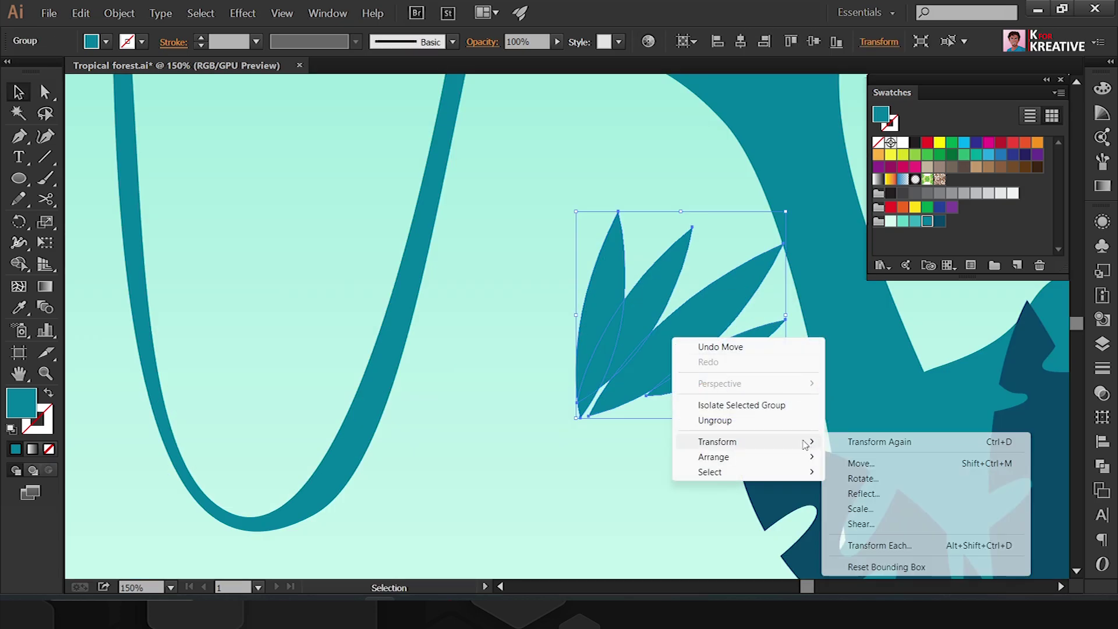
key("ctrl+minus")
key("ctrl+minus")
left_click_drag(674, 229, 850, 350)
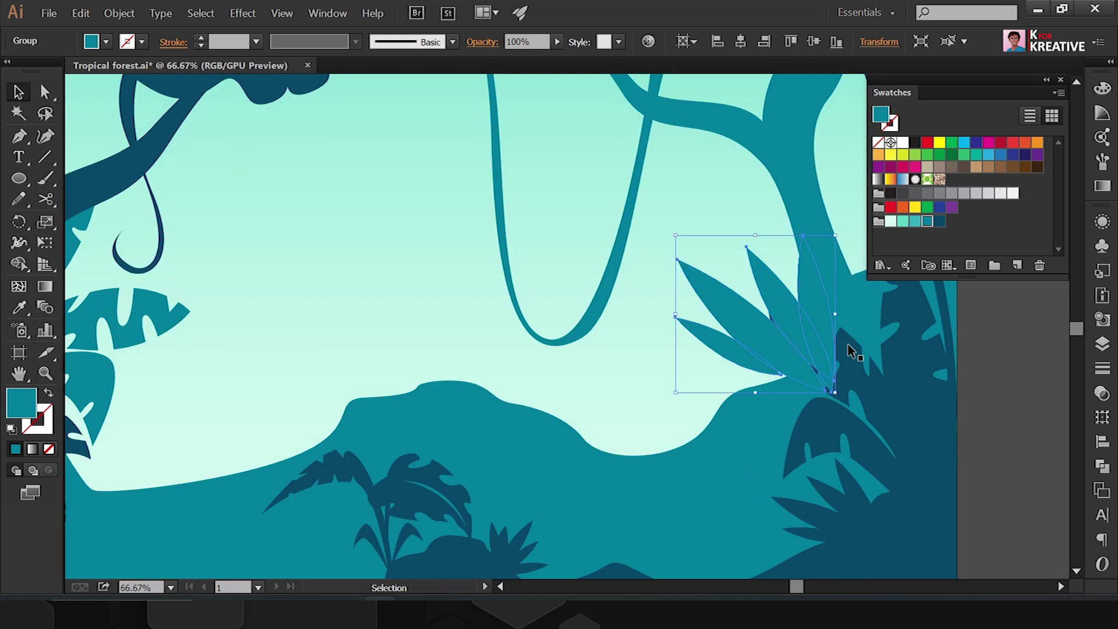
double_click(711, 307)
left_click(769, 379)
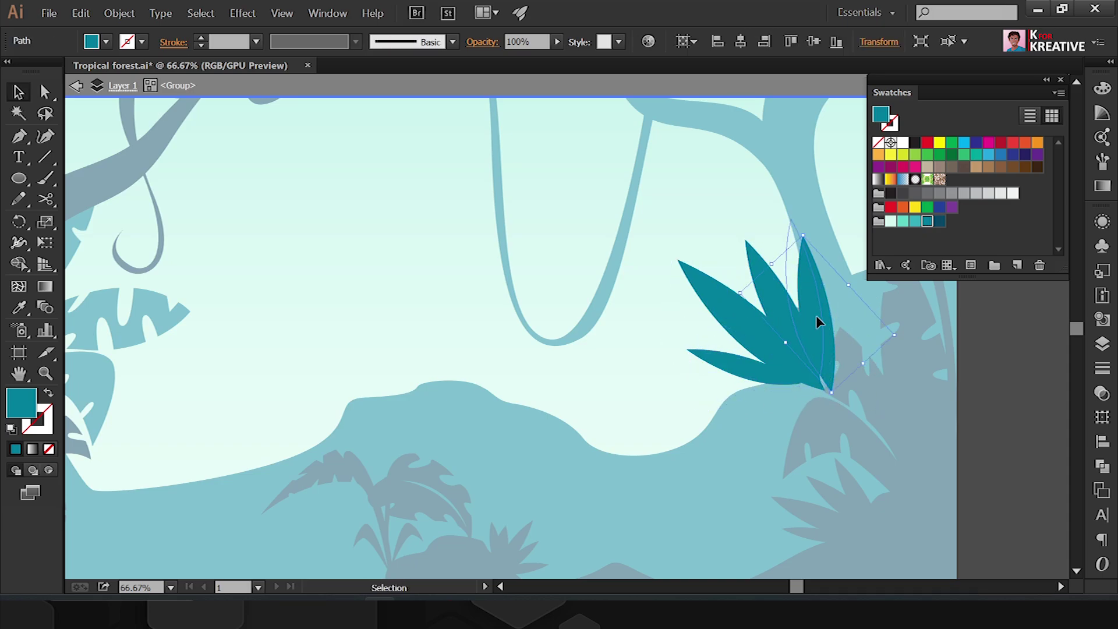
Step: Shift one leaf of the left tree's leaf group down and to the right
key("Escape")
key("ctrl+minus")
left_click(557, 252)
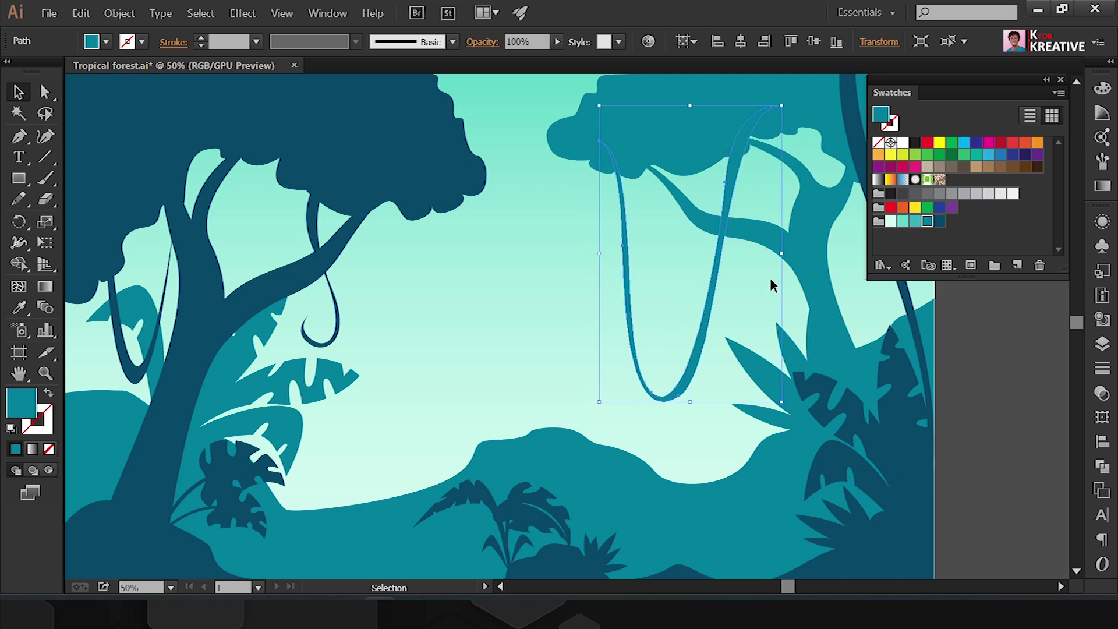
left_click(586, 418)
left_click_drag(587, 418, 773, 383)
left_click(450, 351)
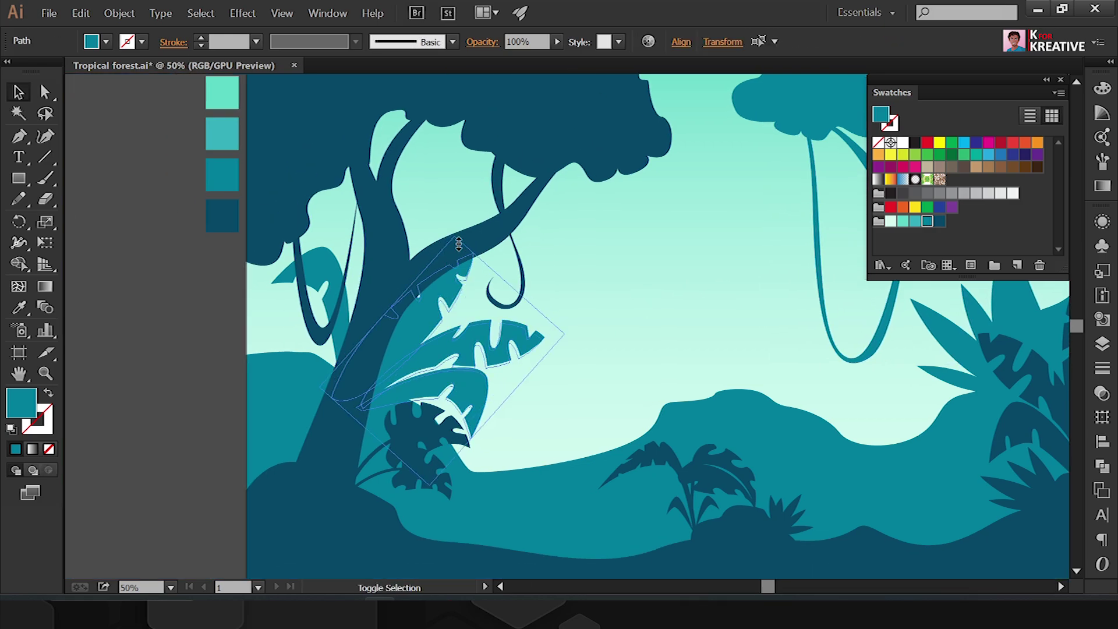
left_click(441, 350)
left_click_drag(432, 353, 506, 408)
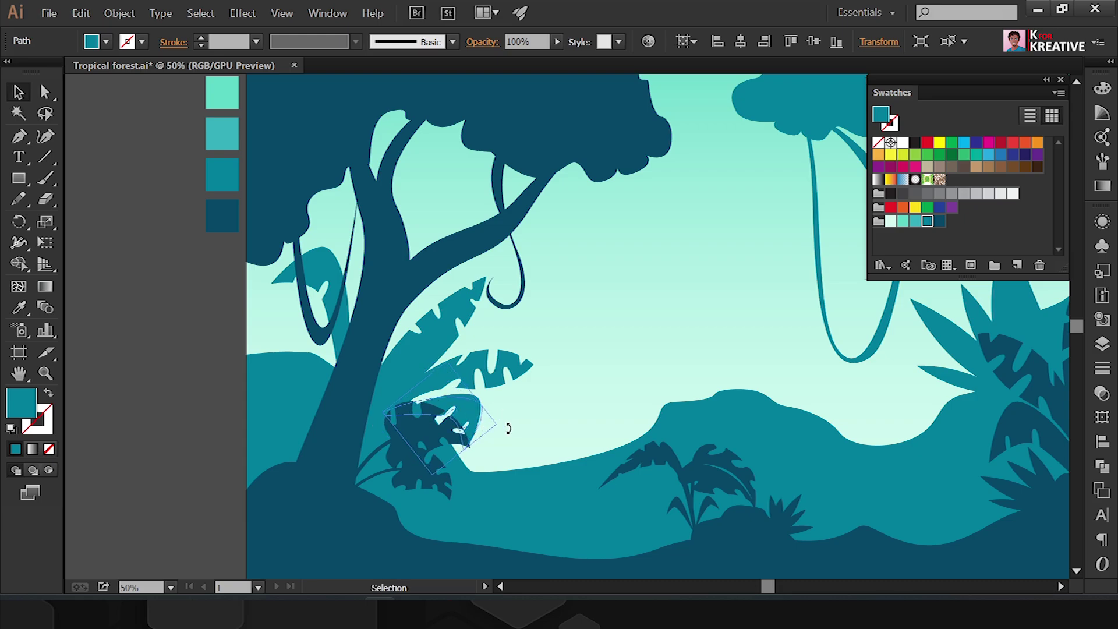
Step: Shrink the banana leaves, lower them on the tree, and rotate the small upper-left leaf
scroll(230, 366, "down", 1)
left_click(489, 418, "shift")
left_click_drag(533, 434, 482, 379)
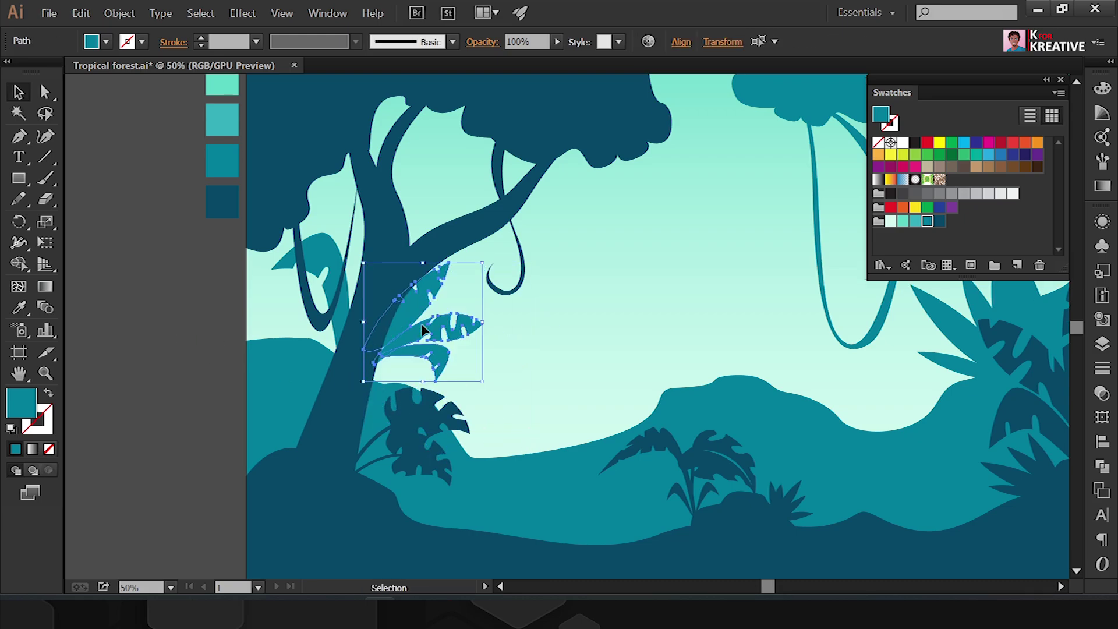
left_click_drag(425, 327, 425, 359)
left_click(335, 254)
left_click_drag(306, 242, 311, 259)
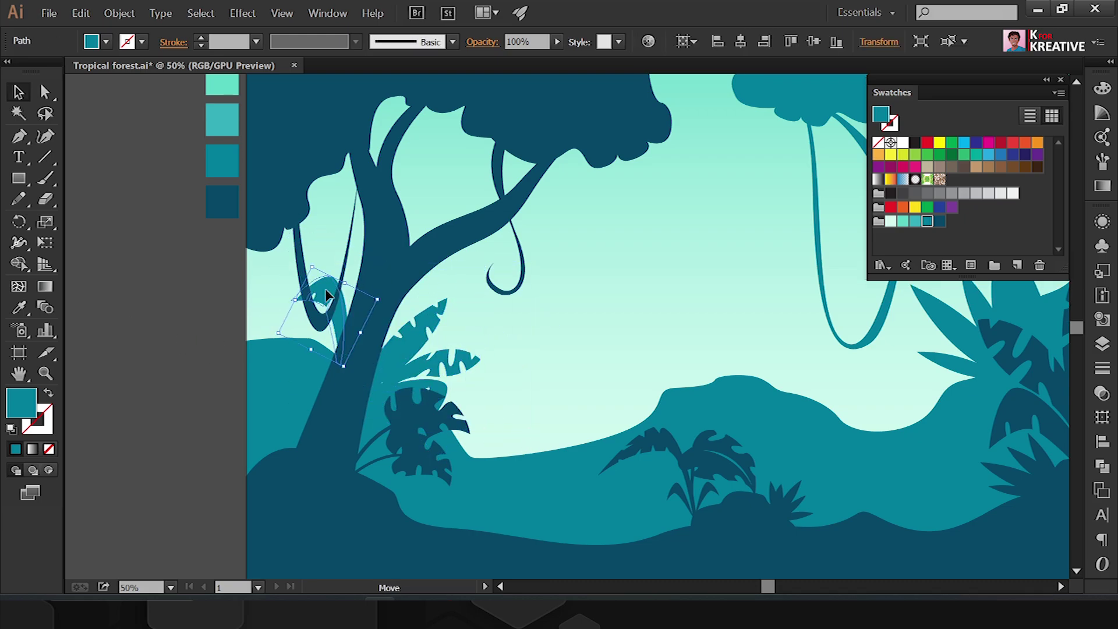
left_click(686, 357)
Step: Shrink the leaf fan on the right side slightly
left_click(678, 232)
left_click_drag(703, 219, 695, 226)
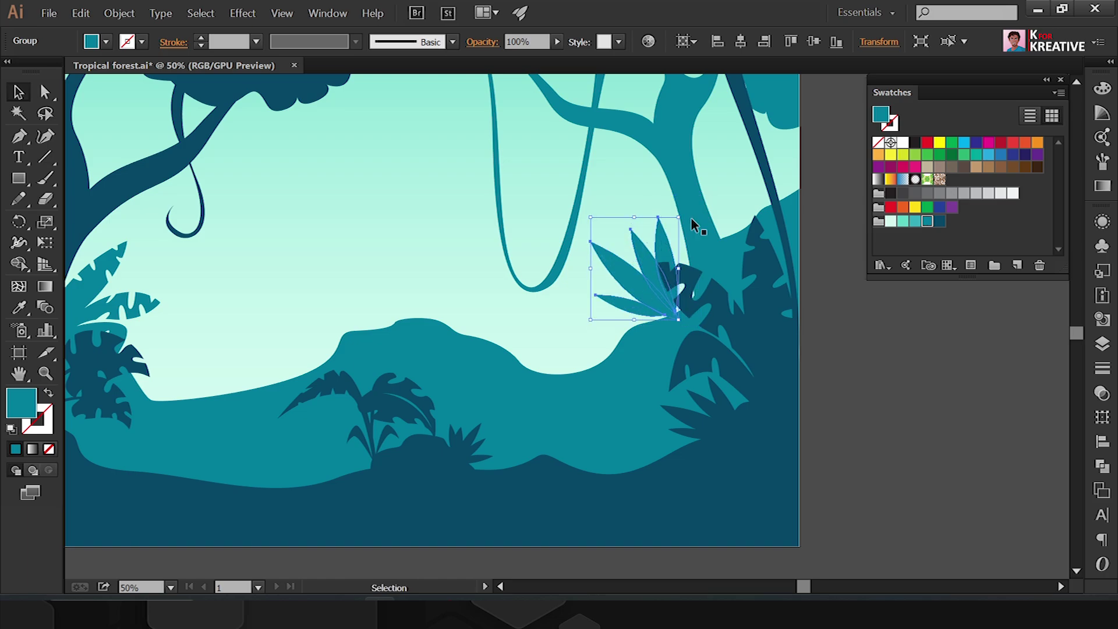
left_click(669, 277)
left_click(600, 228)
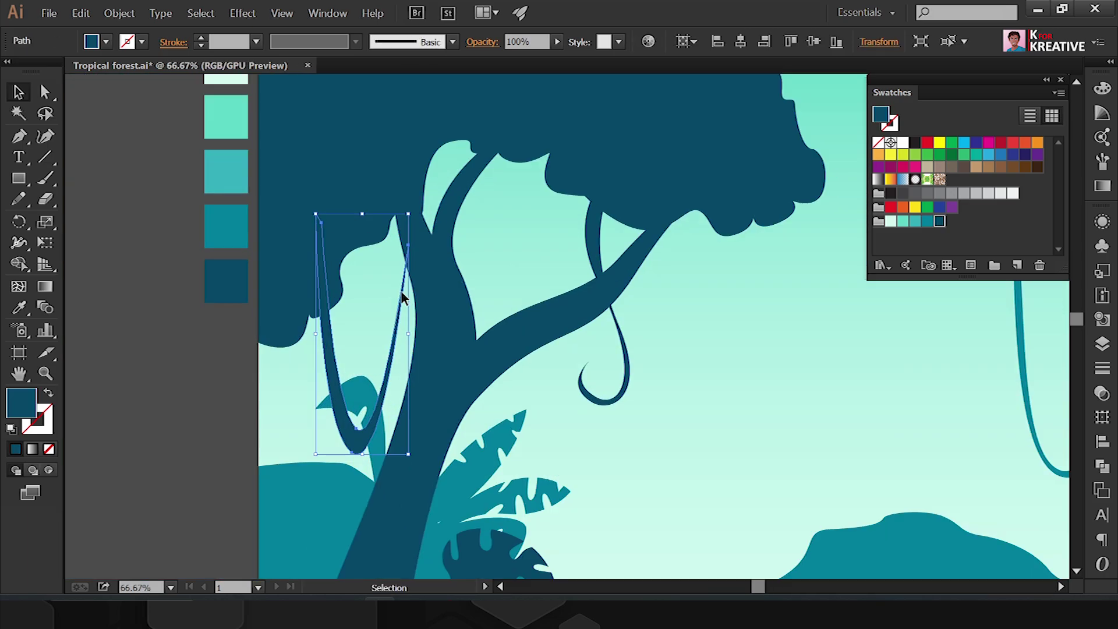
key("a")
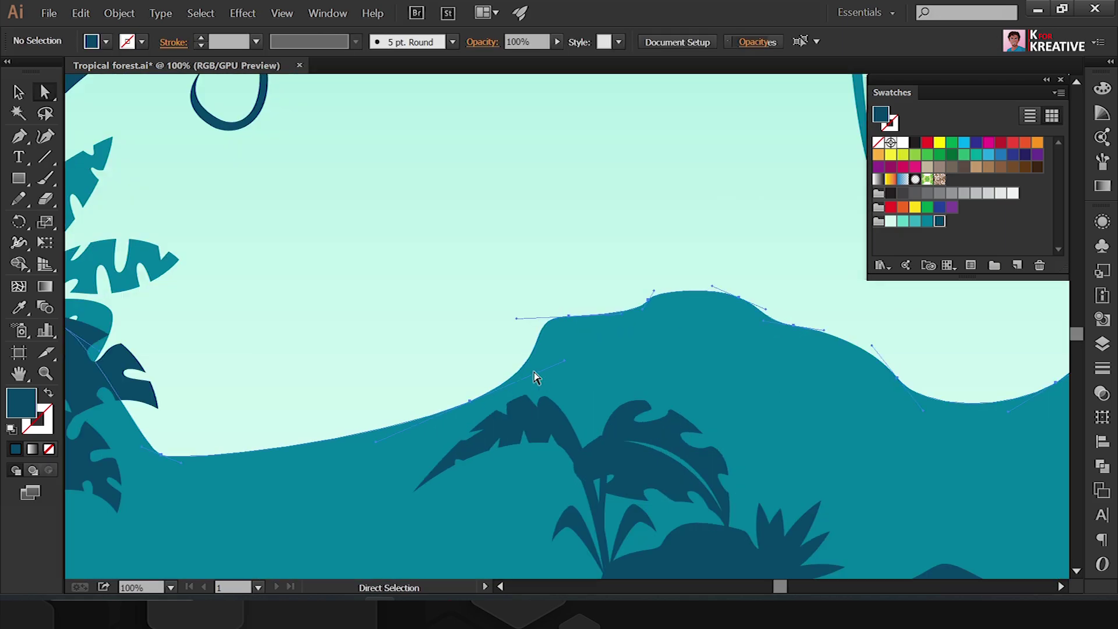
Step: Draw a closed pen path of tall curved grass blades rising from the middle hill
left_click(536, 377)
key("p")
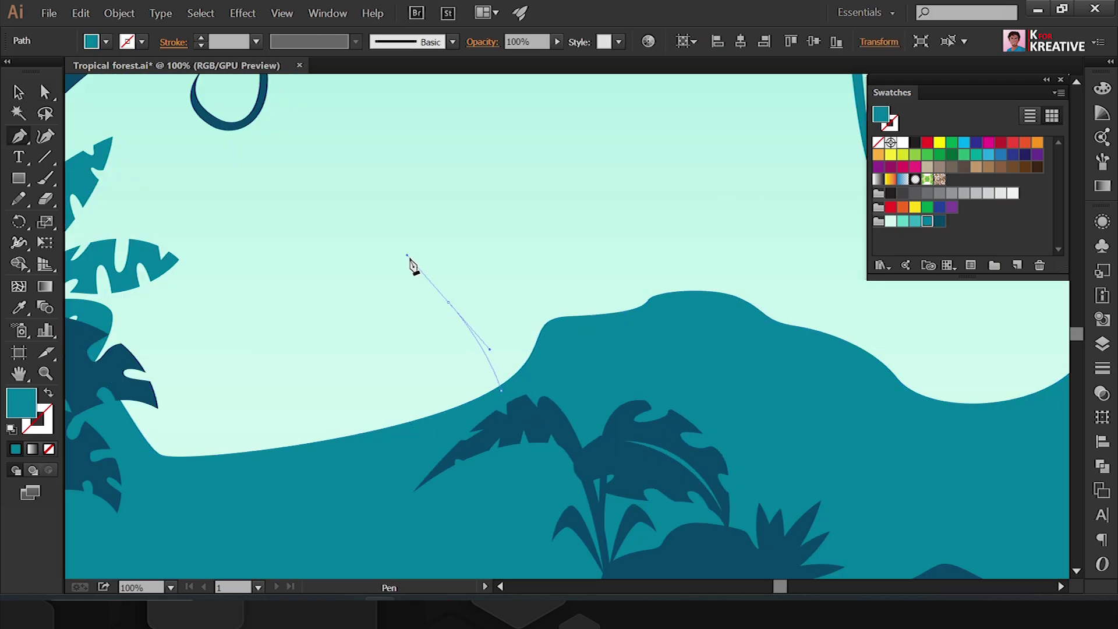
key("ctrl+z")
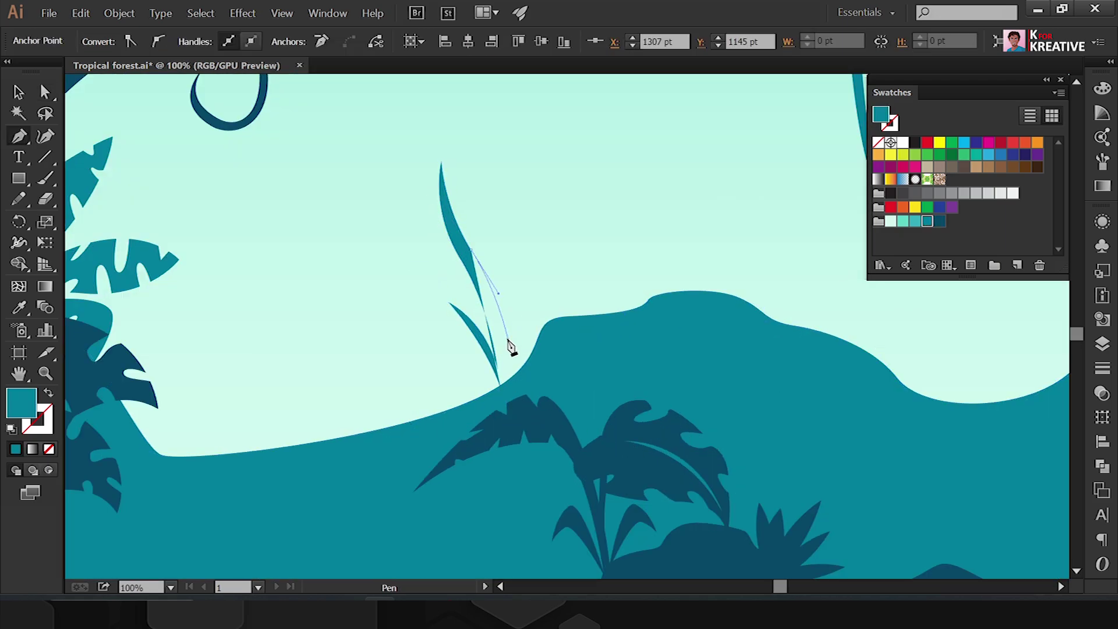
left_click(515, 162)
left_click_drag(515, 295, 537, 347)
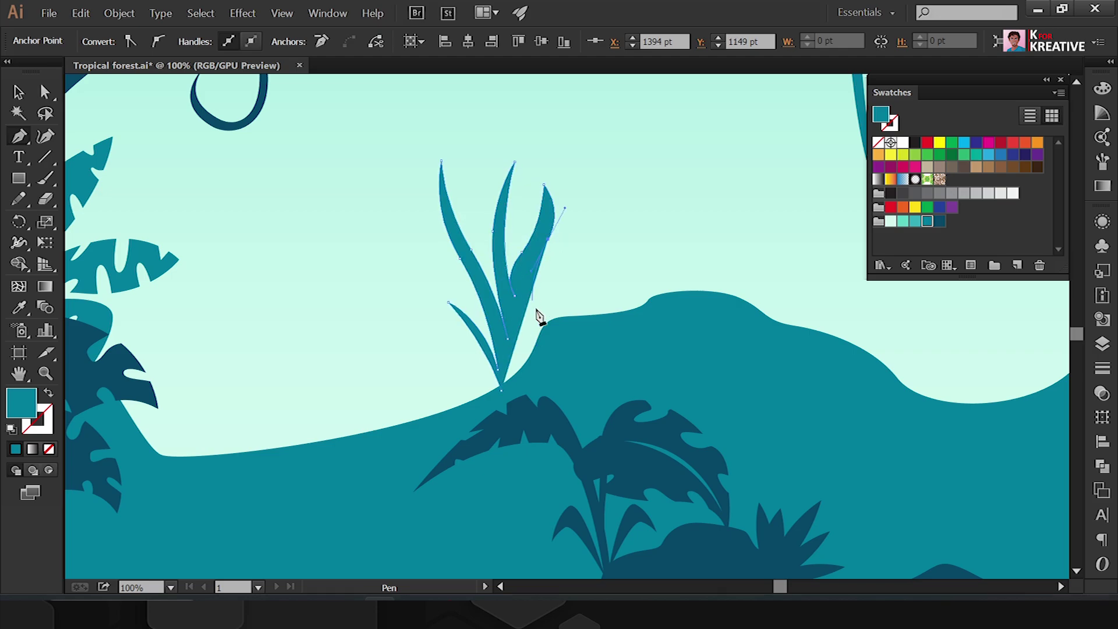
left_click(616, 162)
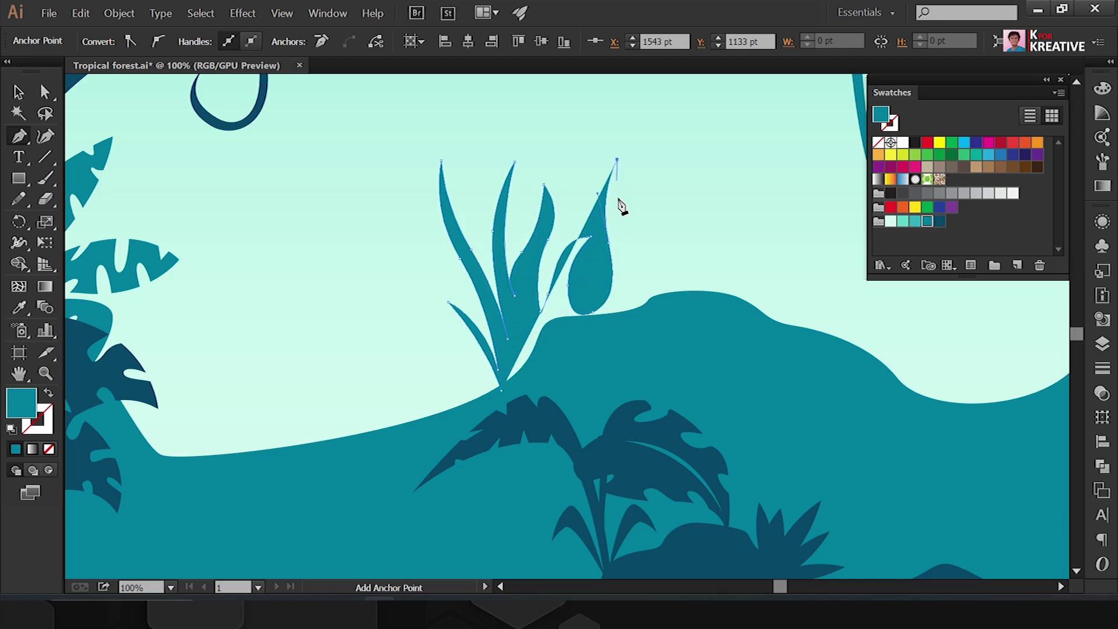
left_click(612, 318)
Step: Fit the whole scene in view and select the new grass tuft
left_click(501, 390)
key("c")
key("ctrl+0")
key("v")
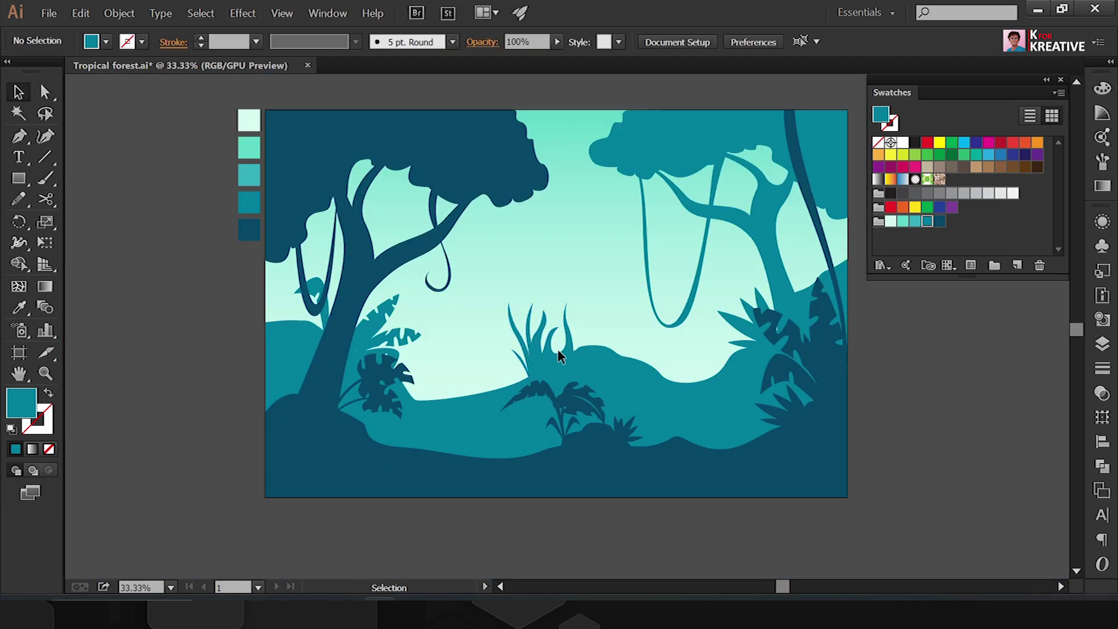
scroll(558, 351, "up", 1)
left_click(550, 355)
scroll(537, 382, "up", 2)
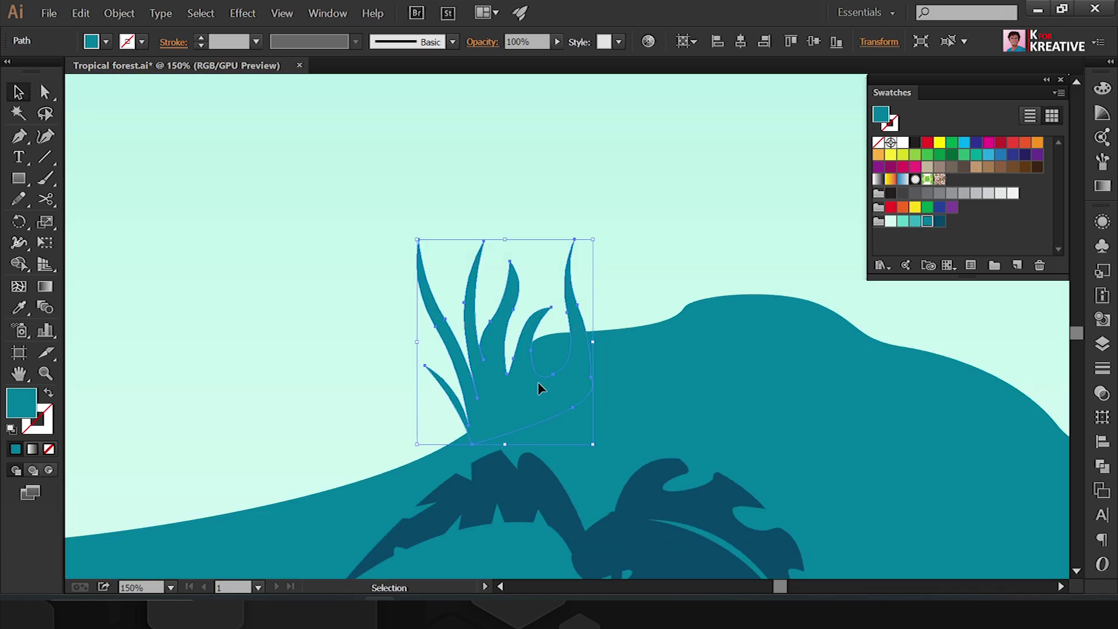
scroll(762, 500, "down", 3)
Step: Move the dark leaf group by the trunk further left and isolate it for editing
left_click(762, 500)
scroll(956, 442, "up", 1)
left_click(255, 344)
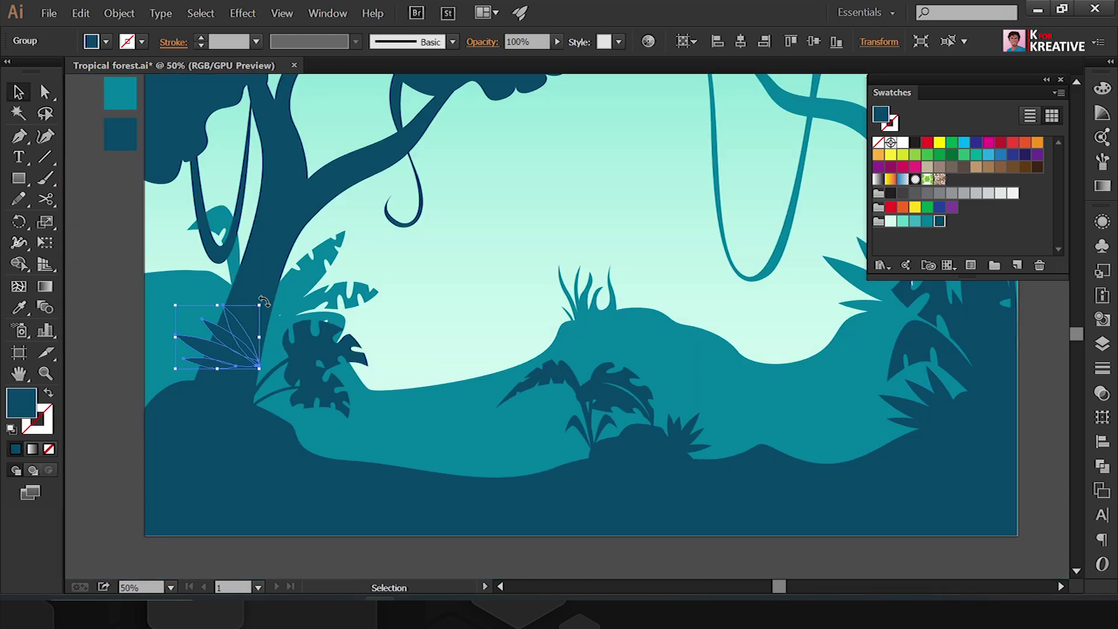
left_click_drag(196, 349, 183, 351)
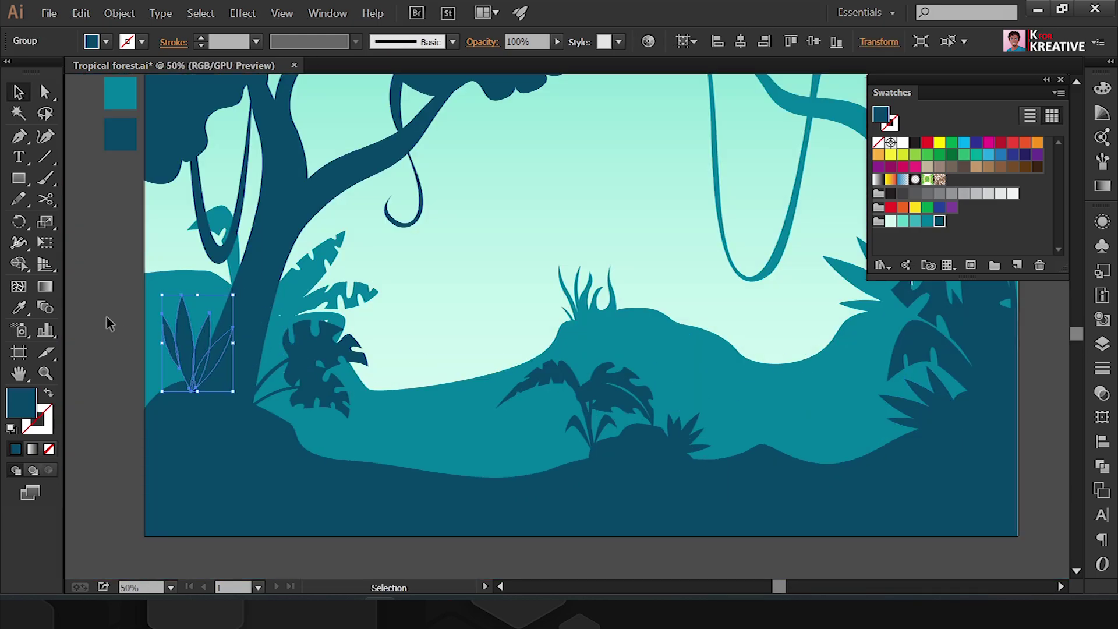
scroll(169, 355, "up", 3)
double_click(175, 412)
key("a")
Step: Narrow the middle leaf, tilt its tip left, and reposition the right leaf
left_click(133, 357)
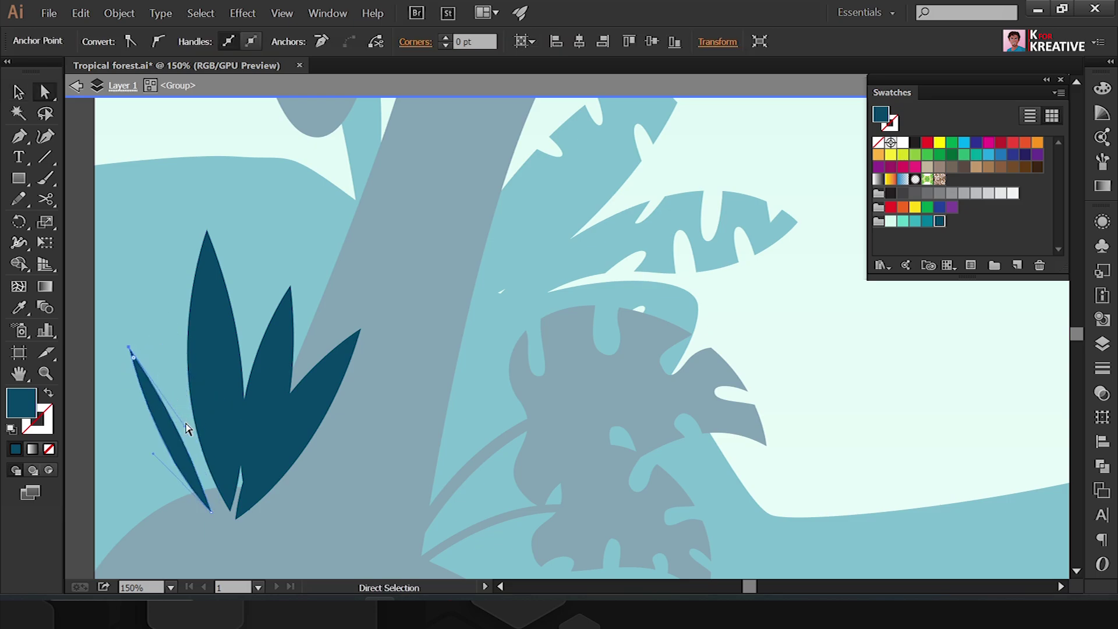
left_click(215, 499)
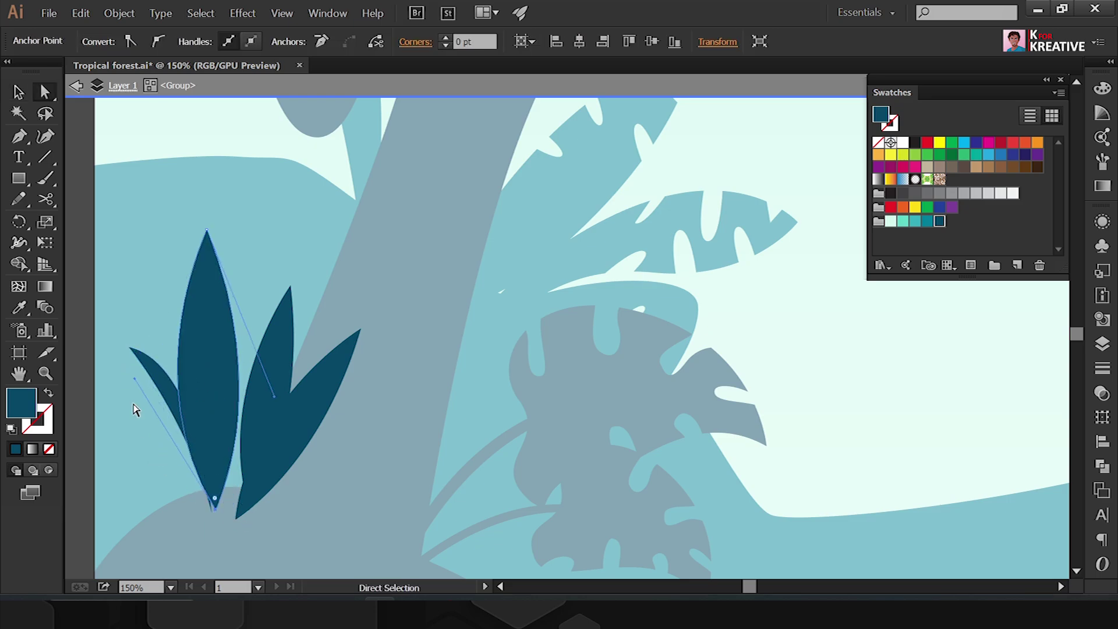
left_click_drag(181, 326, 206, 290)
left_click_drag(207, 230, 170, 227)
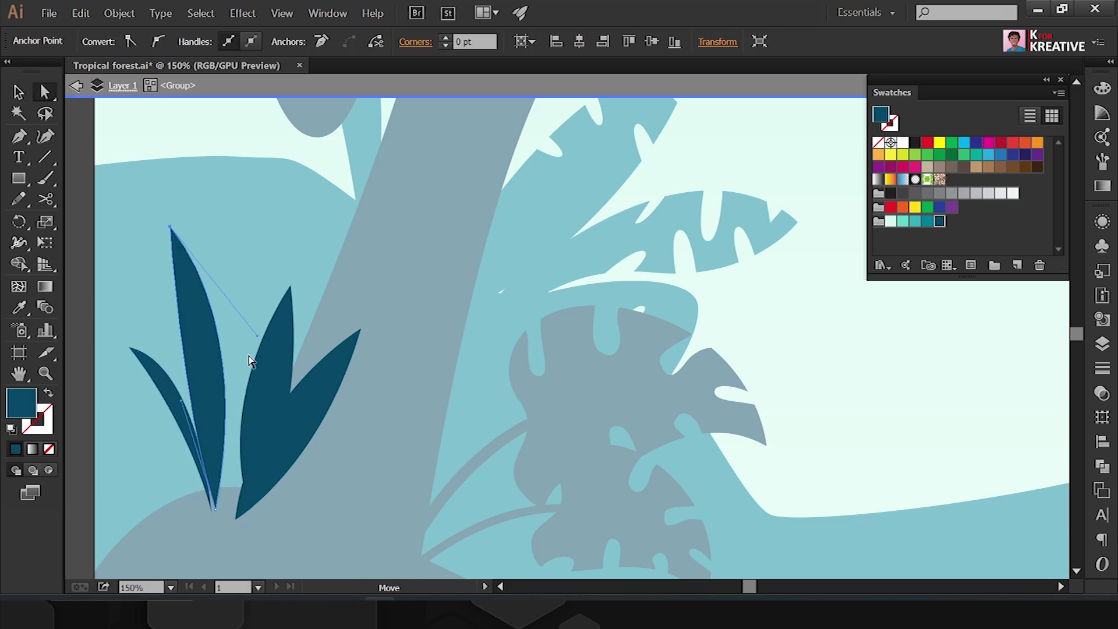
left_click(275, 424)
key("c")
mouse_move(249, 436)
left_mouse_down()
mouse_move(274, 320)
mouse_move(322, 332)
mouse_move(285, 375)
mouse_move(195, 412)
left_mouse_up()
Step: Lengthen the right leaf by raising its tip, then exit the group
left_click(229, 327)
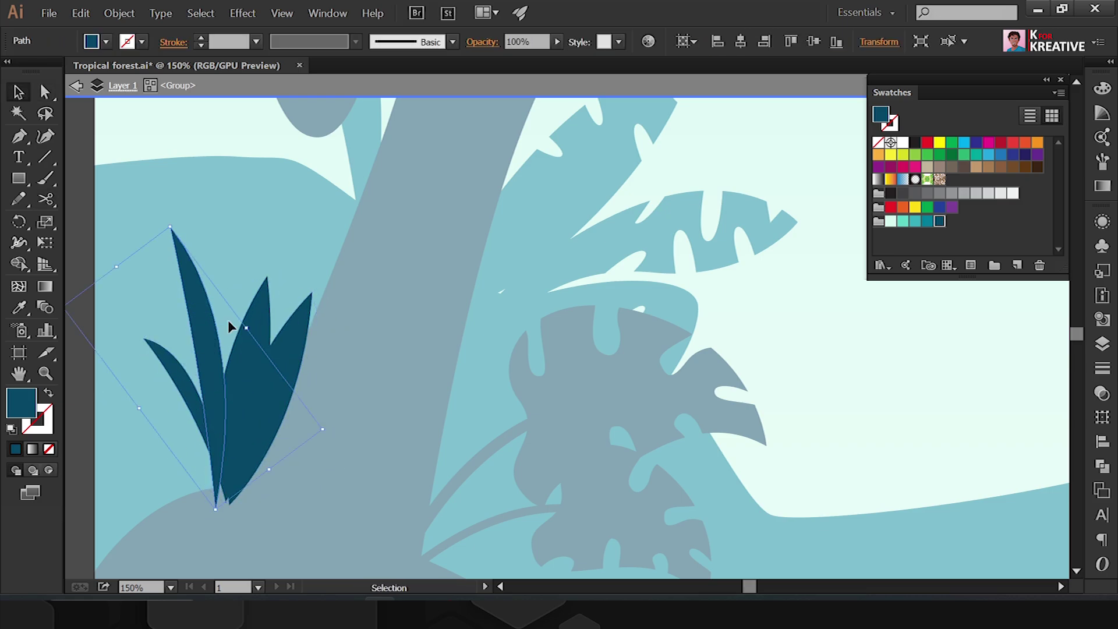
key("a")
left_click_drag(268, 279, 264, 194)
key("v")
key("Escape")
key("ctrl+minus")
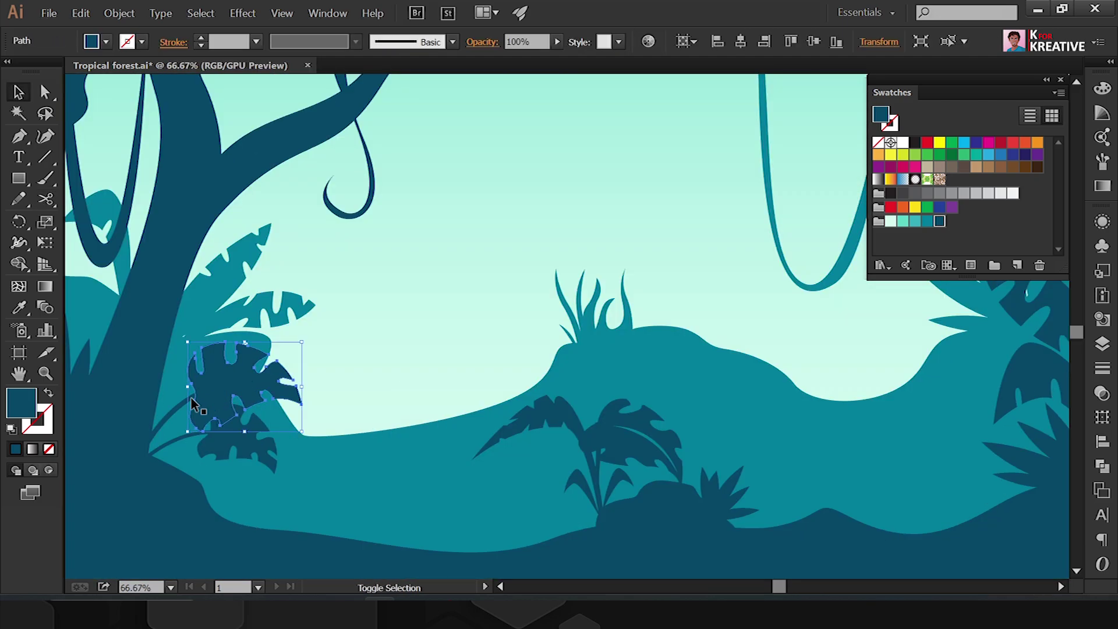
Step: Copy a monstera leaf, fill it with the hill teal, rotate it and place it on the middle hill
left_click_drag(565, 317, 728, 313)
key("i")
left_click(702, 354)
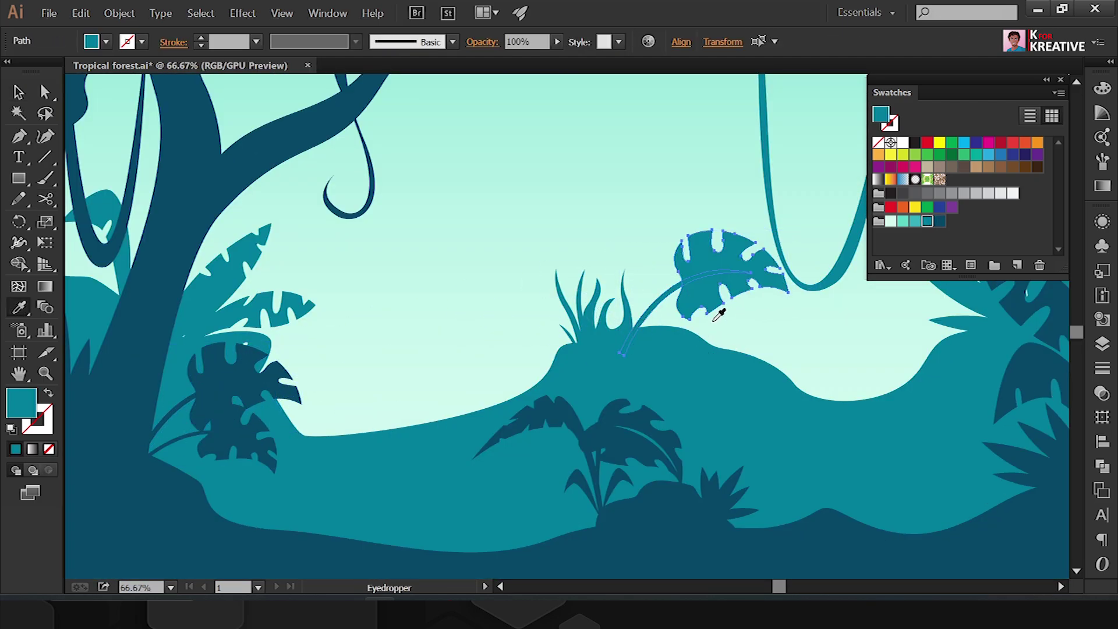
key("v")
scroll(722, 361, "right", 3)
left_click_drag(724, 362, 733, 317)
mouse_move(629, 292)
left_mouse_down()
mouse_move(614, 262)
mouse_move(635, 271)
left_mouse_up()
left_click_drag(683, 312, 682, 310)
scroll(682, 311, "up", 2)
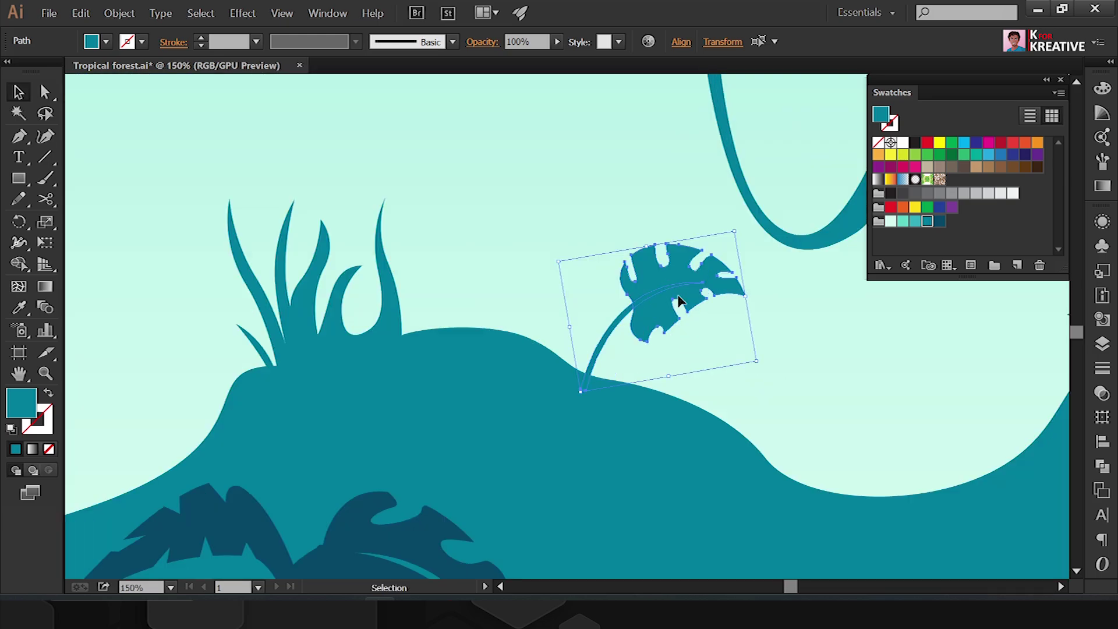
Step: Add a mirrored copy of the leaf, rotated, slightly smaller, beside the original
right_click(672, 228)
mouse_move(777, 404)
left_click(862, 452)
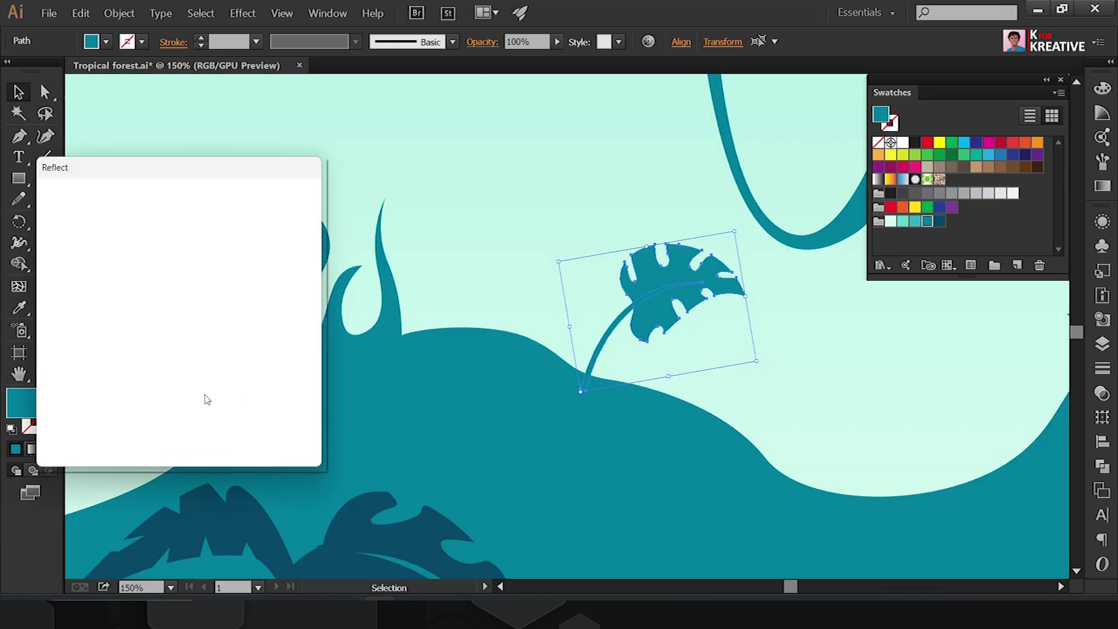
left_click(251, 442)
left_click_drag(801, 322, 771, 300)
left_click_drag(699, 318, 571, 283)
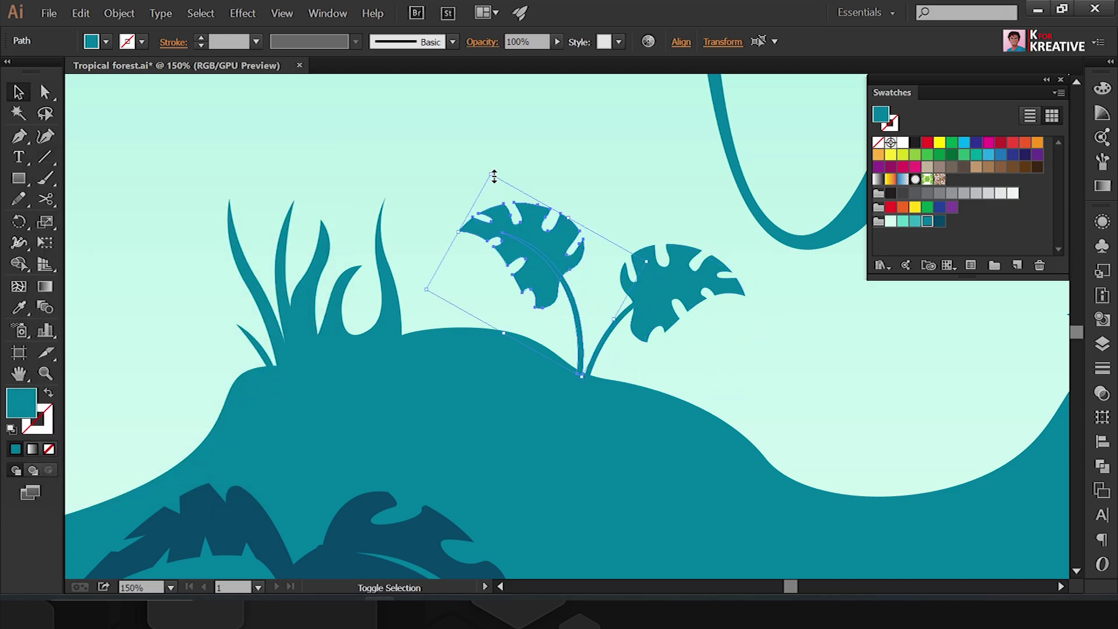
left_click_drag(492, 175, 557, 302)
scroll(670, 351, "down", 2)
Step: Give the grass group the hill teal colour, shrink it, and isolate it for editing
scroll(670, 350, "down", 2)
left_click(303, 407)
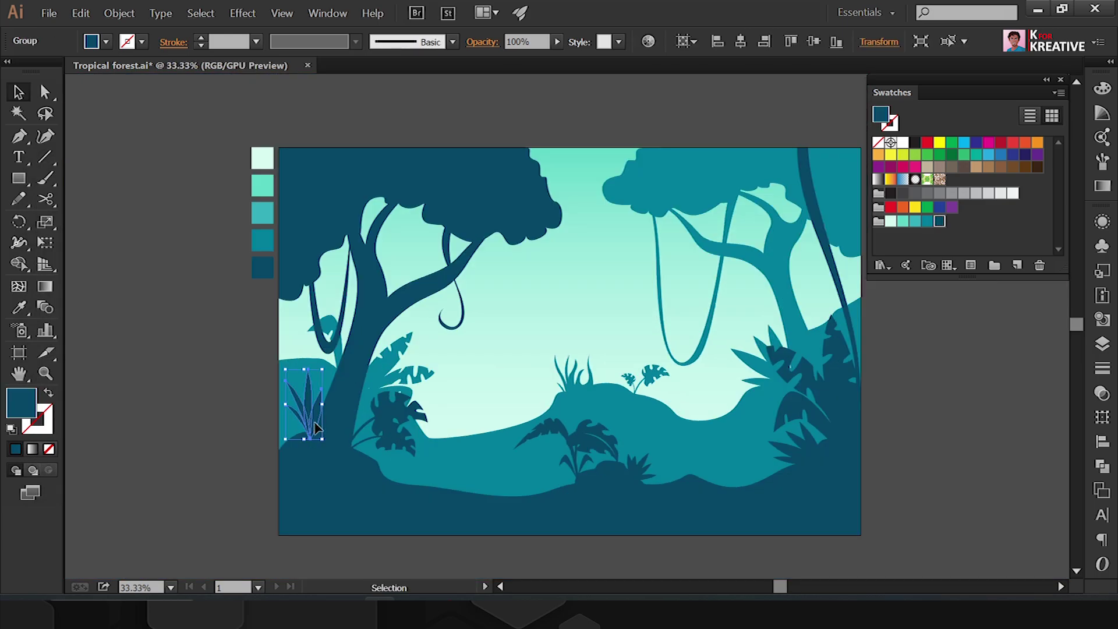
scroll(525, 400, "up", 5)
key("i")
key("v")
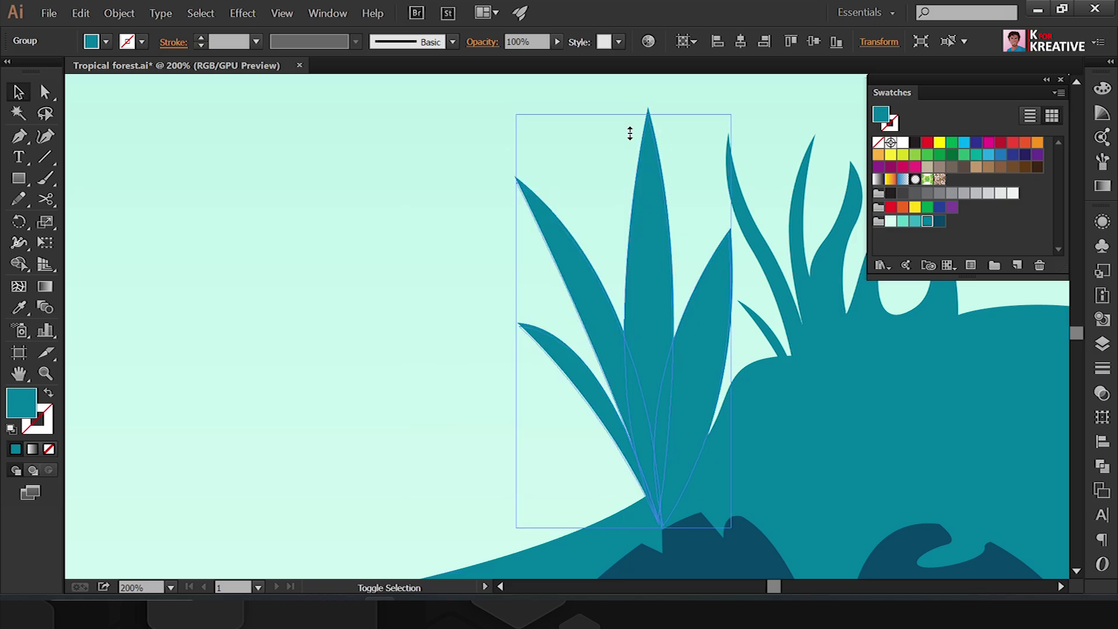
left_click_drag(629, 129, 642, 278)
double_click(664, 342)
left_click(664, 343)
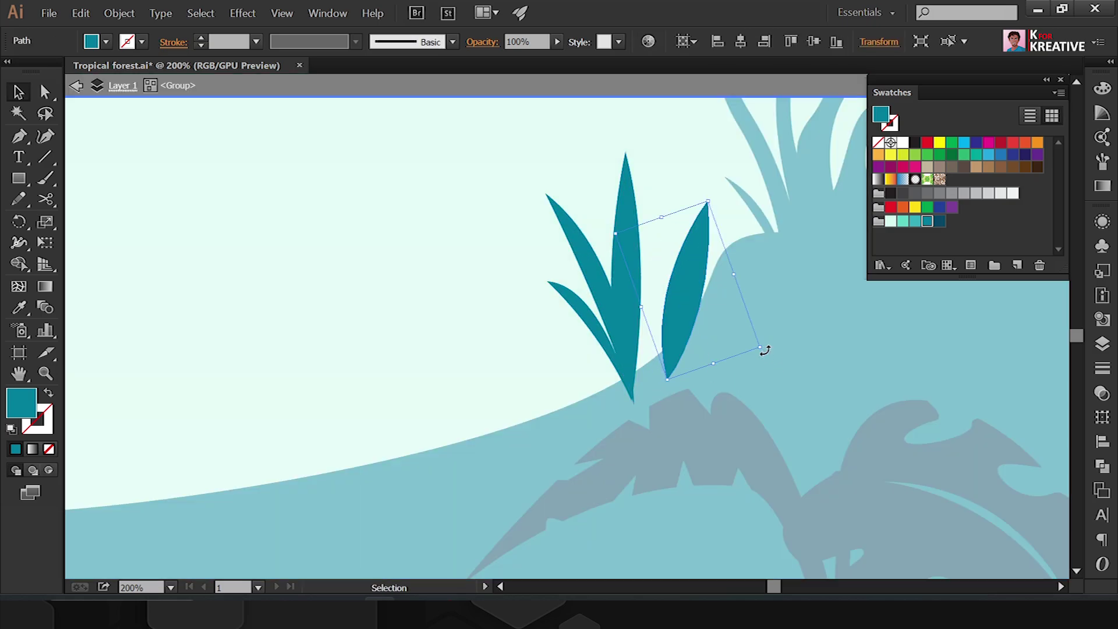
Step: Rotate and rearrange grass leaves into clumps, copying the three-leaf clump to the left
mouse_move(763, 347)
left_mouse_down()
mouse_move(626, 292)
mouse_move(525, 359)
left_mouse_up()
left_click(623, 329)
left_click(577, 269)
left_click_drag(578, 269, 610, 305)
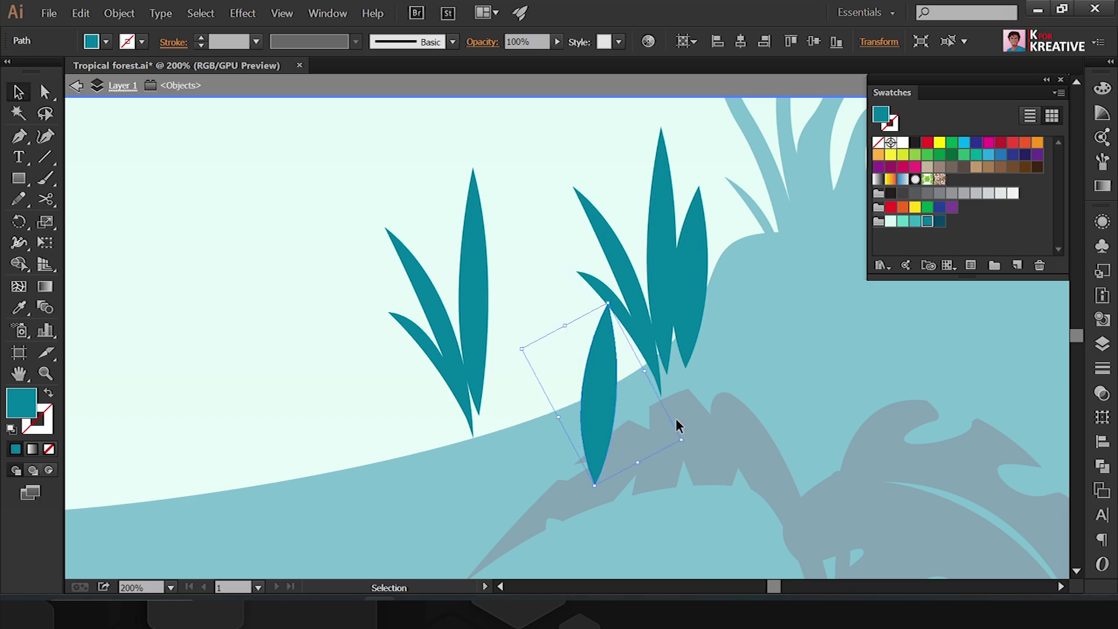
left_click_drag(677, 424, 622, 480)
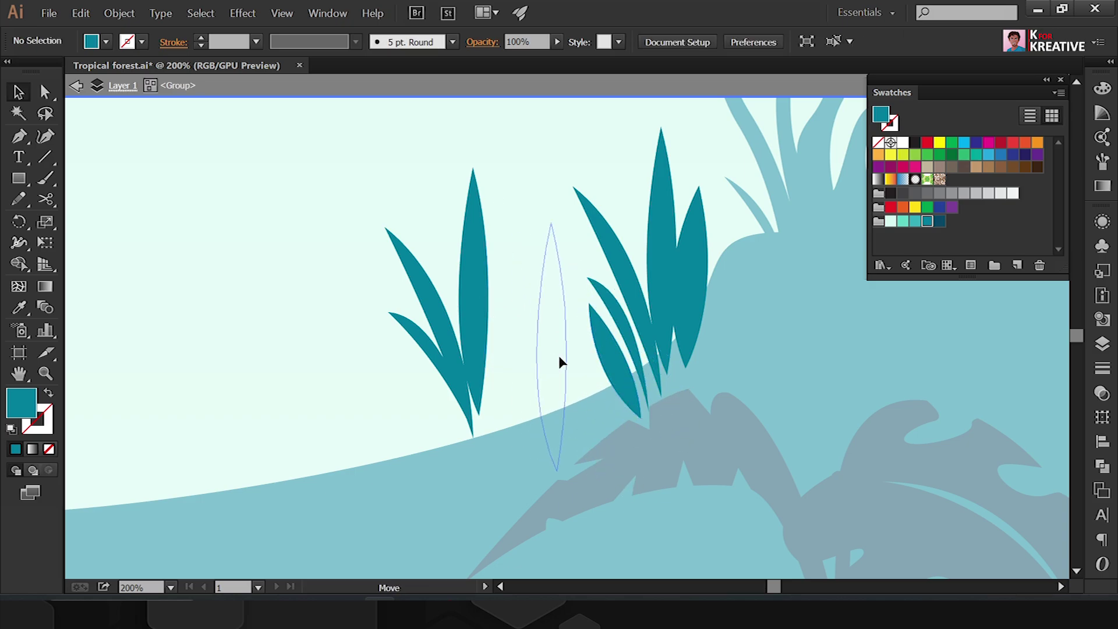
left_click_drag(530, 347, 633, 354)
left_click_drag(492, 400, 237, 390)
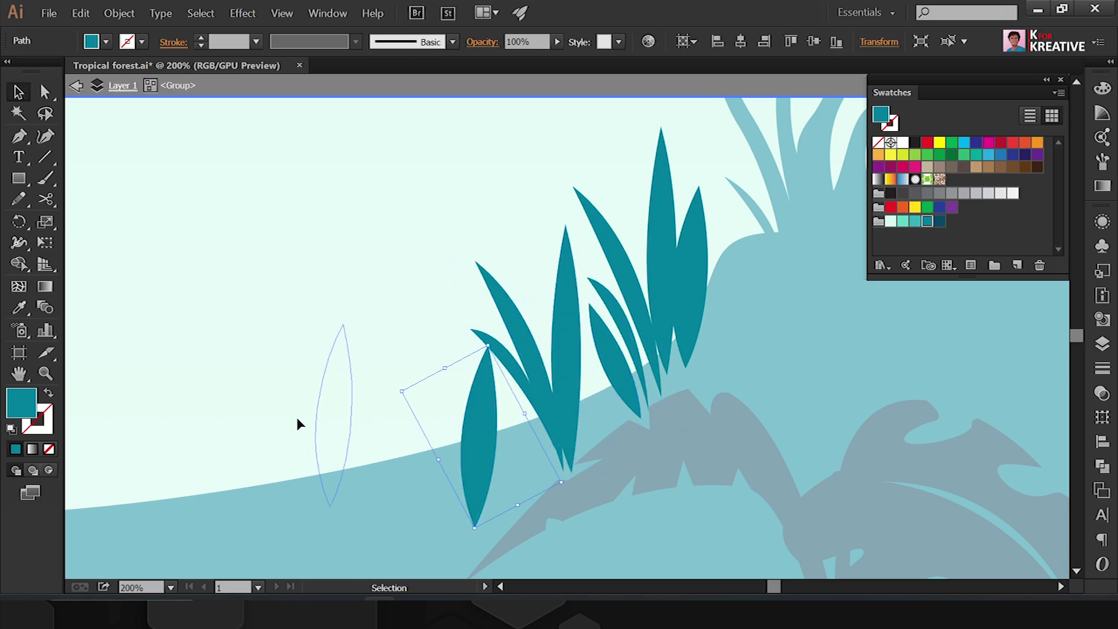
left_click_drag(564, 400, 365, 402)
Step: Rotate the lone leaf beside the three-leaf clump and shrink the clump
right_click(375, 156)
left_click(512, 437)
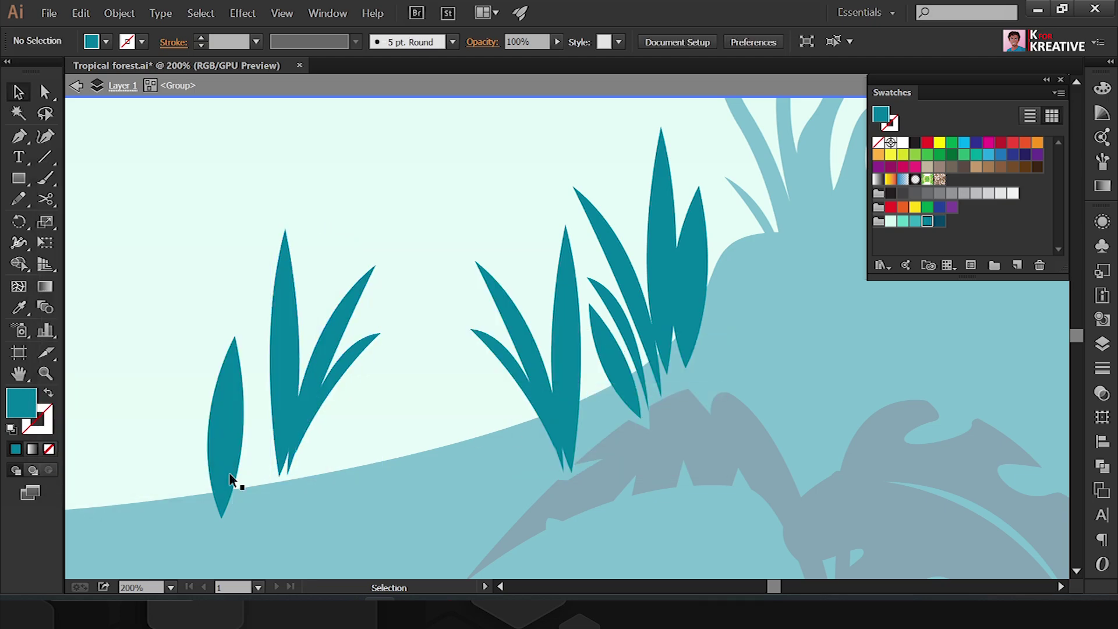
left_click_drag(230, 473, 312, 474)
left_click_drag(227, 431, 252, 429)
left_click(323, 261)
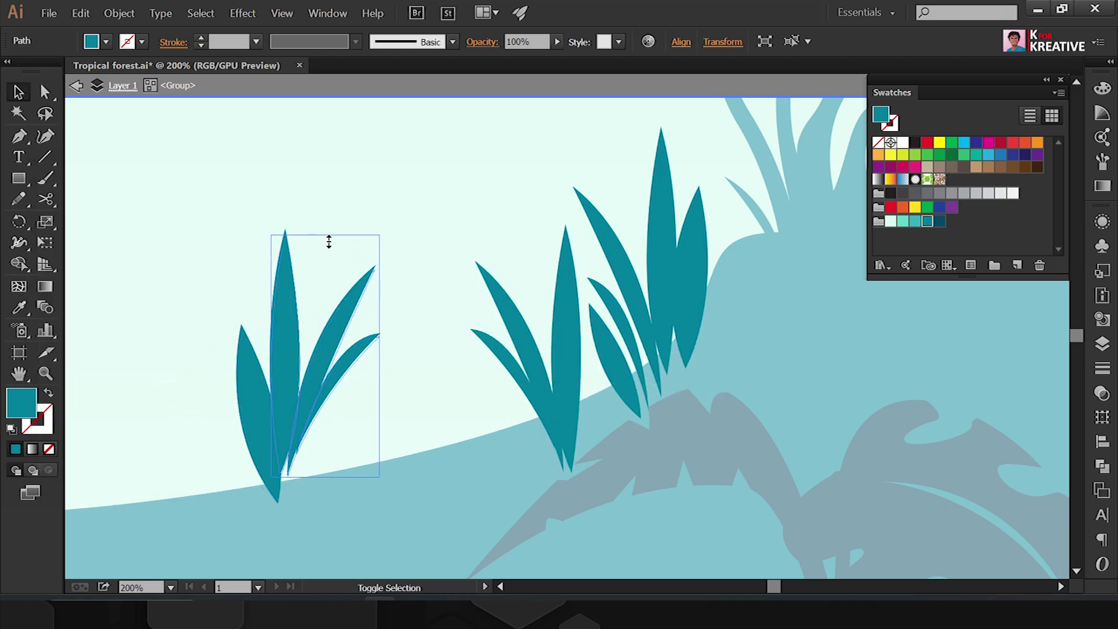
left_click_drag(329, 242, 329, 262)
Step: Copy a smaller grass clump, shrink it and set it on the hill beside the other grass
left_click_drag(280, 391, 196, 449)
right_click(197, 448)
key("Escape")
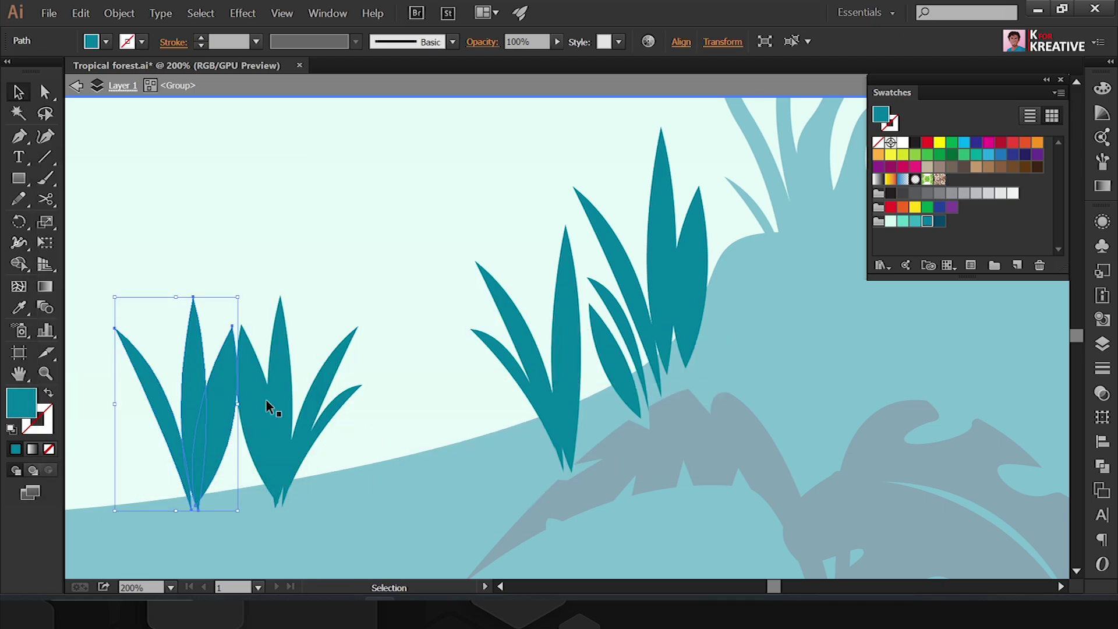
left_click_drag(269, 407, 644, 356)
left_click_drag(560, 379, 530, 412)
left_click_drag(600, 462, 591, 475)
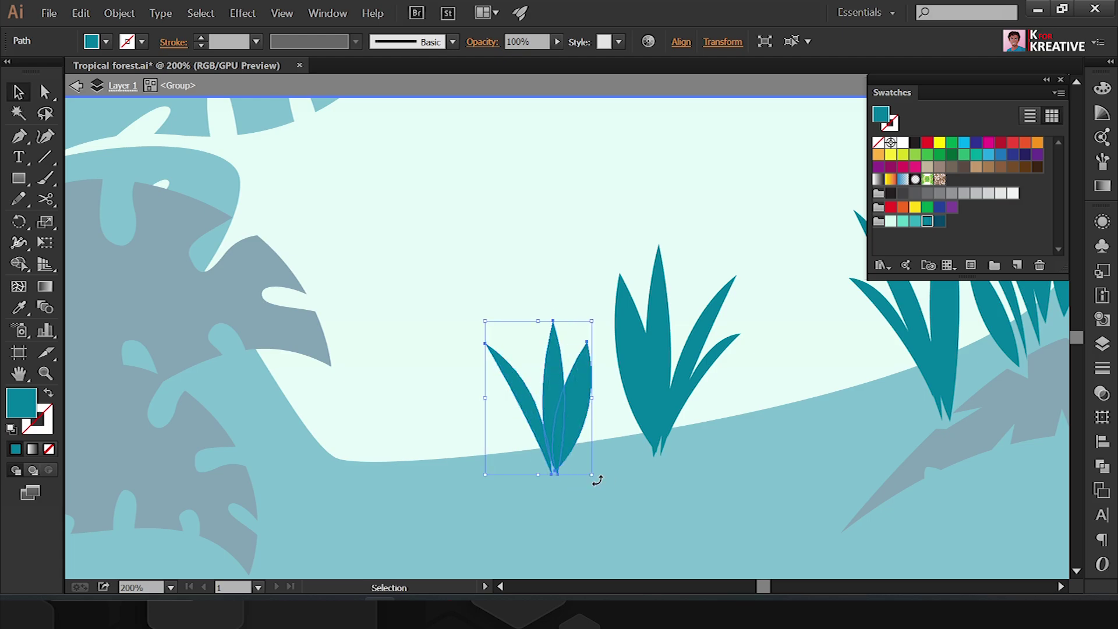
mouse_move(572, 425)
left_mouse_down()
mouse_move(613, 437)
mouse_move(629, 423)
left_mouse_up()
left_click(618, 434)
Step: Zoom out to the whole artboard and pick the light teal swatch
left_click(660, 452)
left_click(777, 352)
key("ctrl+minus")
key("ctrl+minus")
key("ctrl+minus")
key("ctrl+minus")
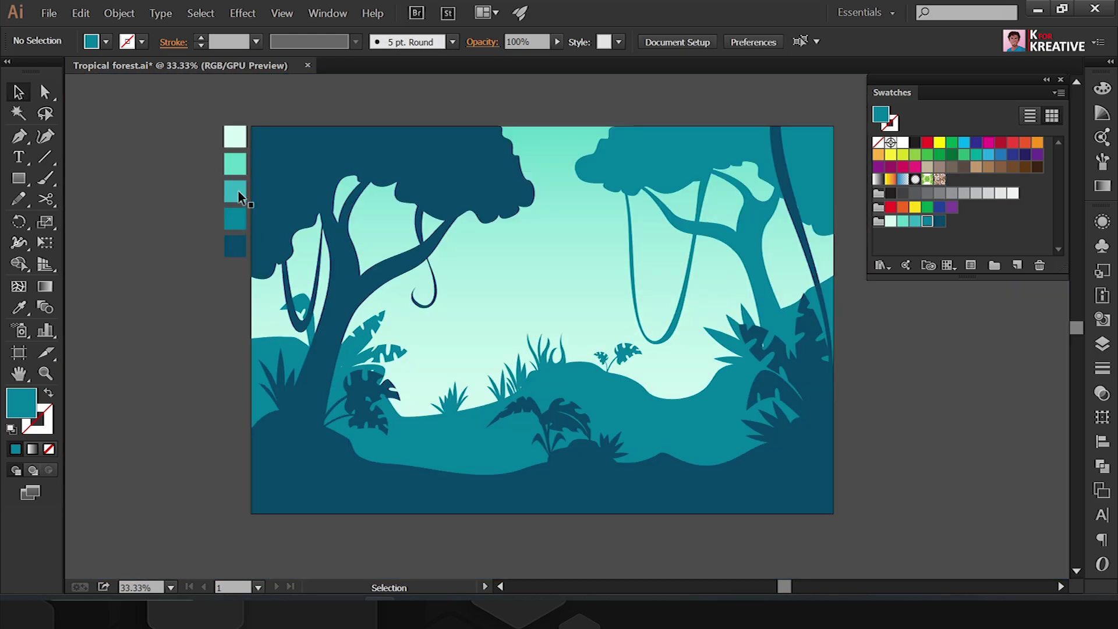
left_click(239, 196)
Step: Trace the curved top edge of a light teal hill across the scene with the Pen
key("p")
key("ctrl+plus")
left_click_drag(147, 317, 252, 320)
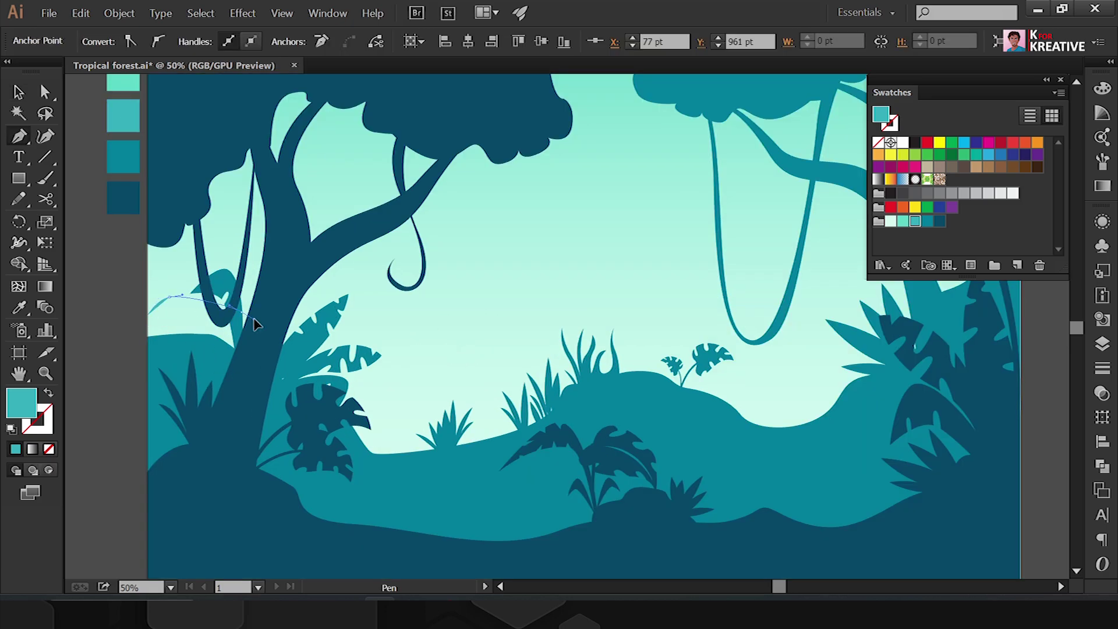
left_click_drag(373, 384, 392, 399)
left_click_drag(527, 308, 537, 301)
left_click_drag(606, 319, 641, 326)
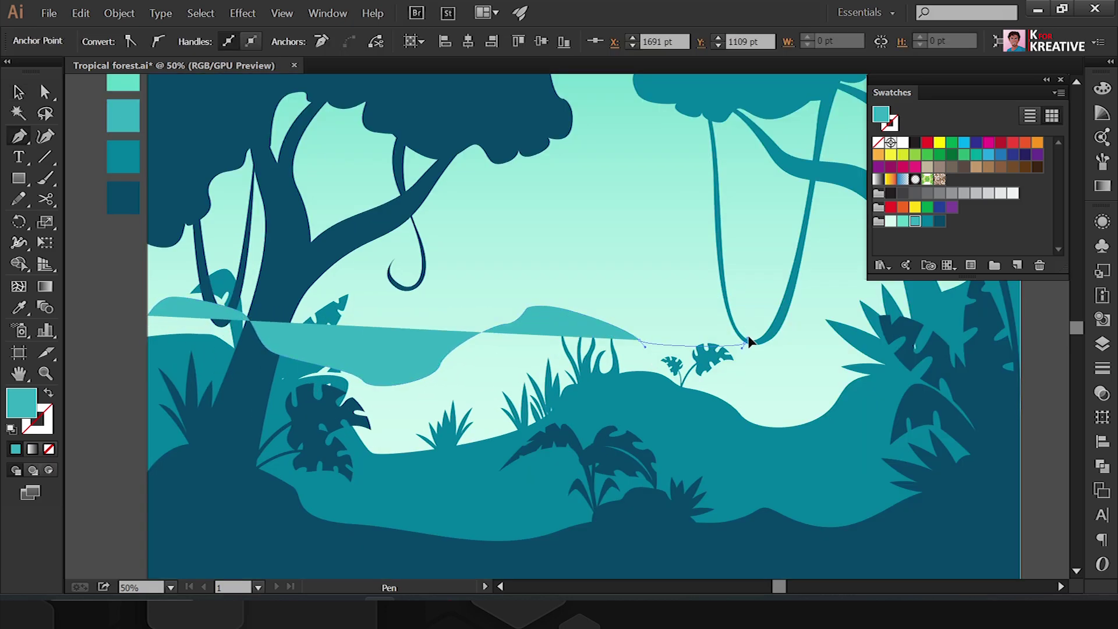
scroll(744, 337, "right", 5)
left_click_drag(721, 269, 751, 244)
left_click(806, 237)
Step: Close the hill with bottom-right and bottom-left corner points, then deselect it
left_click(807, 511)
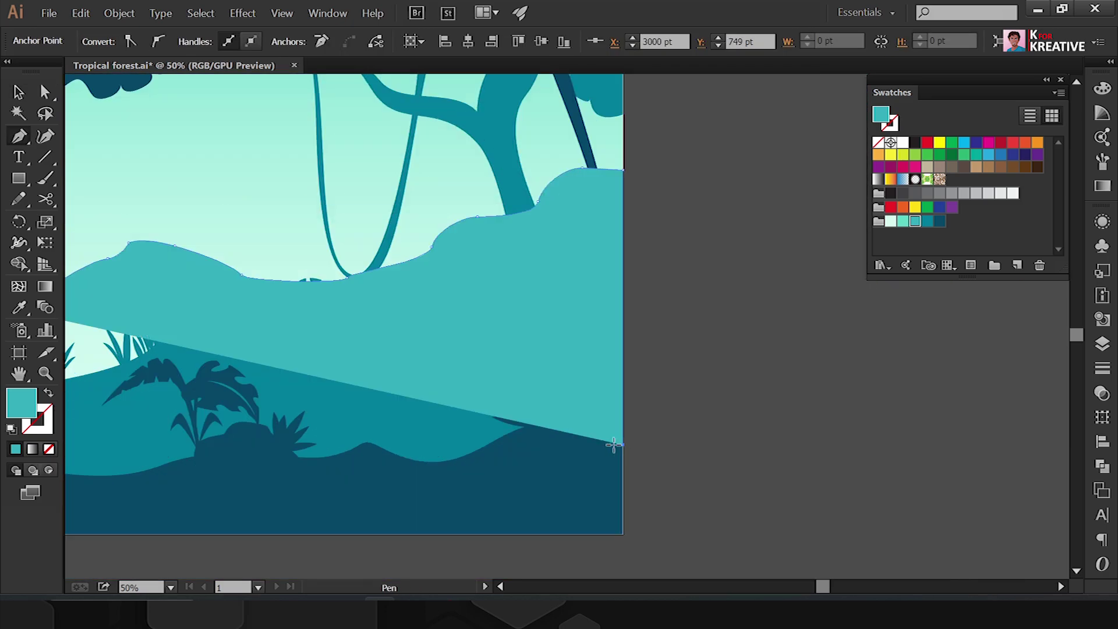
scroll(652, 430, "left", 5)
scroll(466, 408, "left", 5)
left_click(341, 388)
left_click(342, 198)
key("v")
key("ctrl+shift+a")
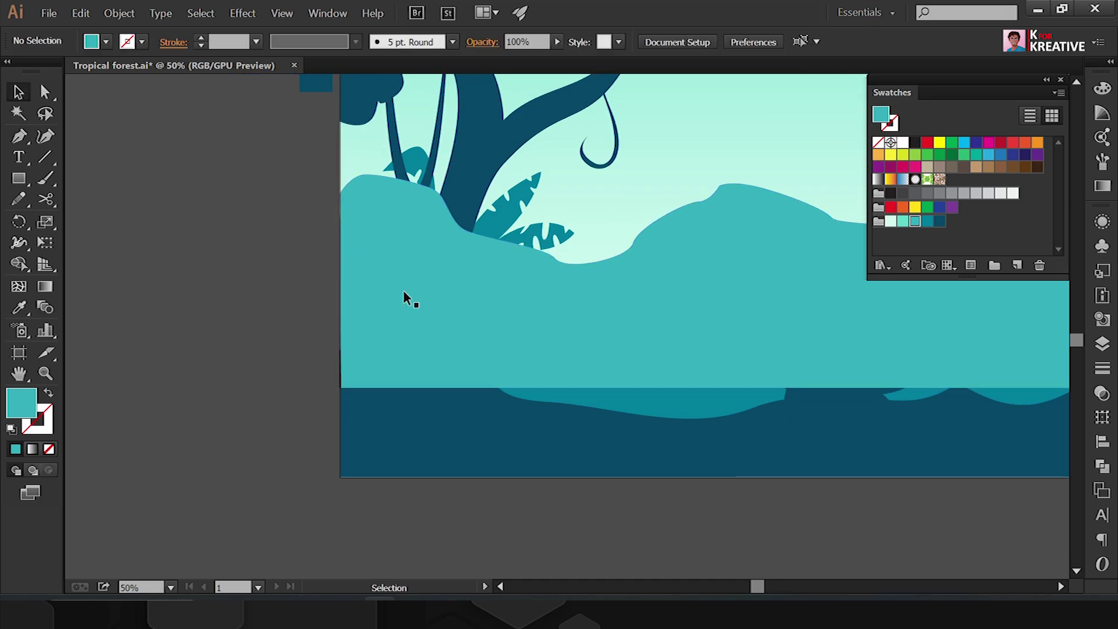
key("ctrl+minus")
scroll(244, 338, "left", 2)
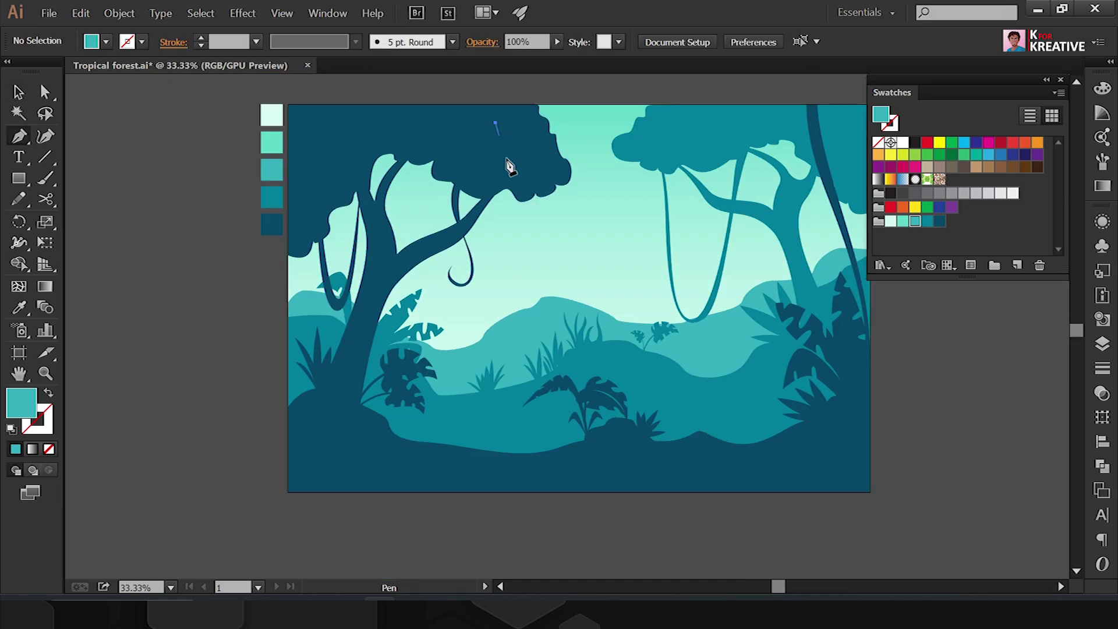
Step: Draw a pale forked tree trunk with a right branch under the canopy
key("p")
left_click(556, 299)
left_click_drag(544, 269, 549, 253)
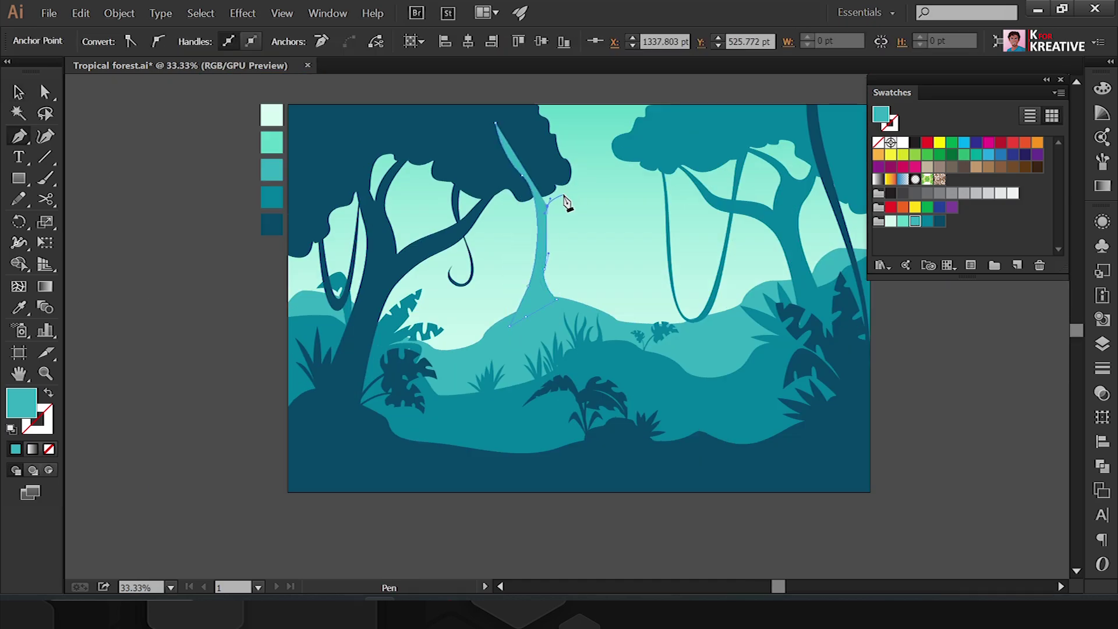
scroll(568, 203, "up", 1)
left_click(580, 163)
left_click(592, 127)
left_click(559, 170)
left_click(529, 192)
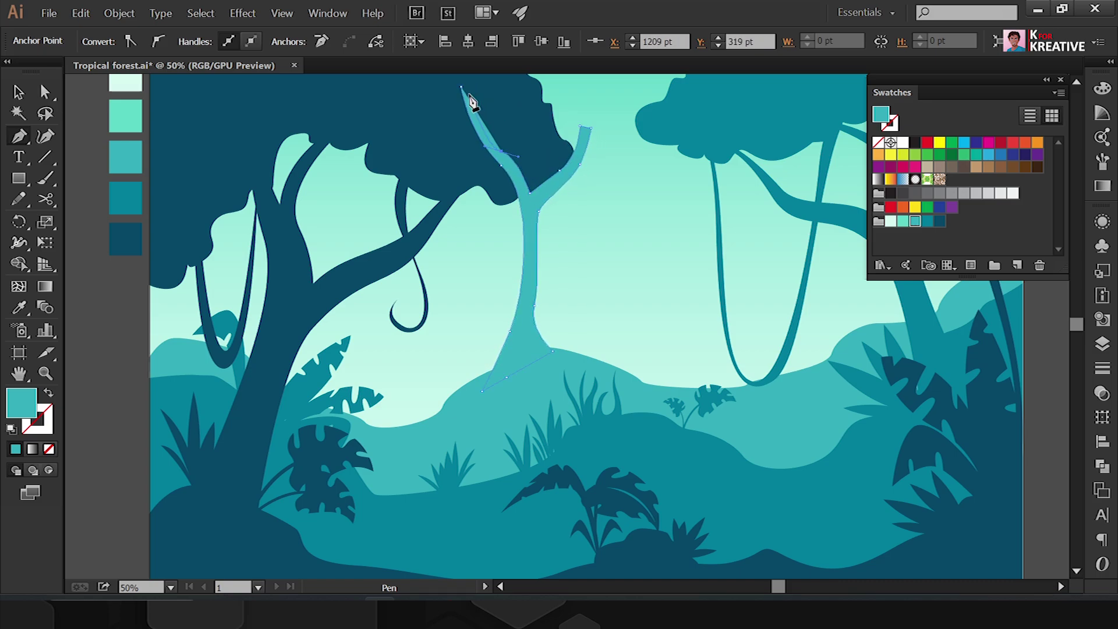
Step: Draw a scalloped medium-teal canopy filling the gap between the two trees
scroll(541, 266, "up", 1)
left_click(348, 172)
left_click(775, 171)
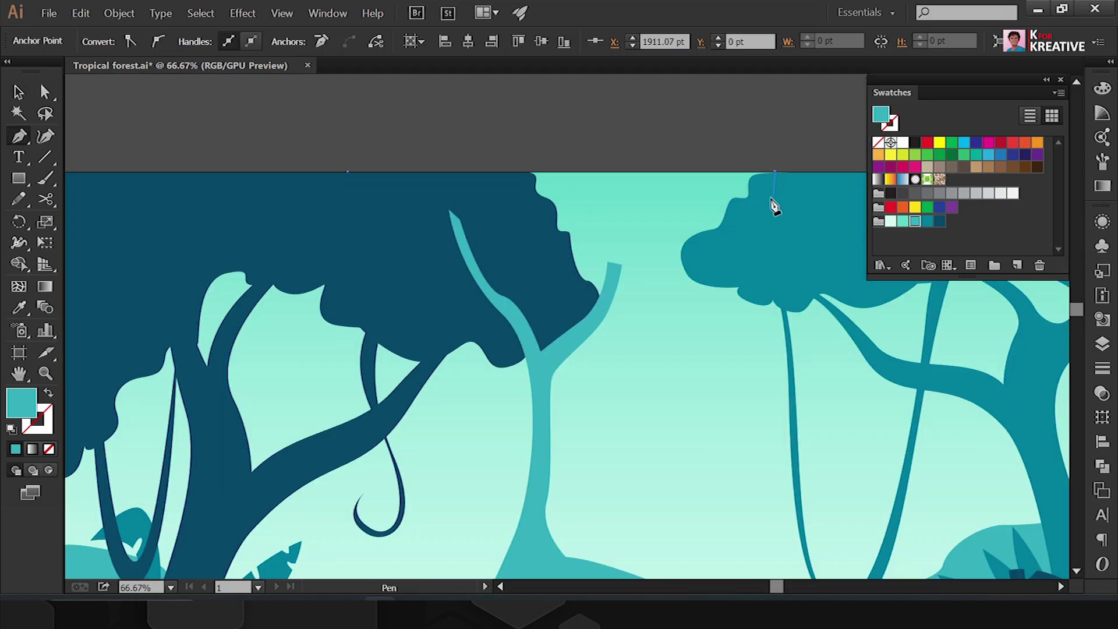
left_click(772, 198)
left_click_drag(751, 236, 721, 285)
left_click(731, 249)
left_click(676, 289)
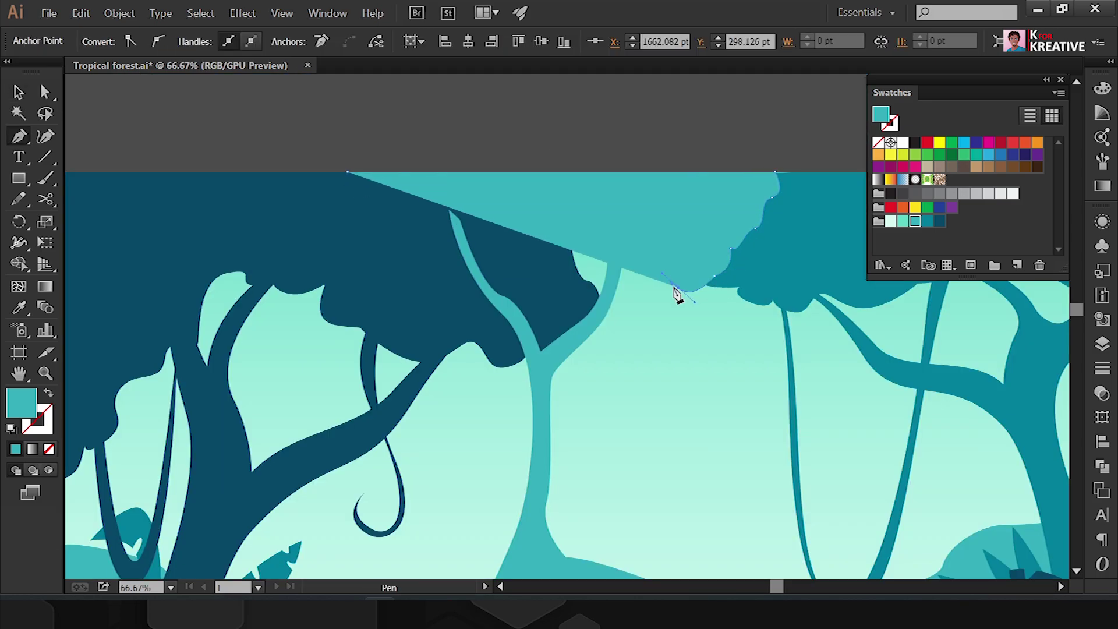
left_click_drag(599, 298, 632, 315)
left_click_drag(522, 291, 481, 274)
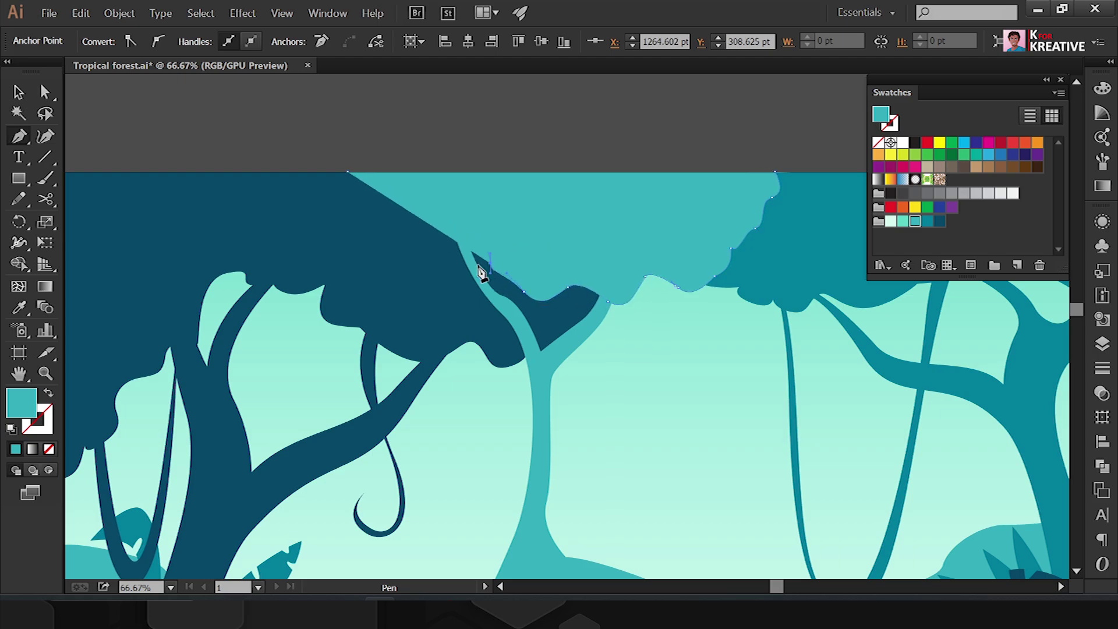
left_click(348, 172)
key("v")
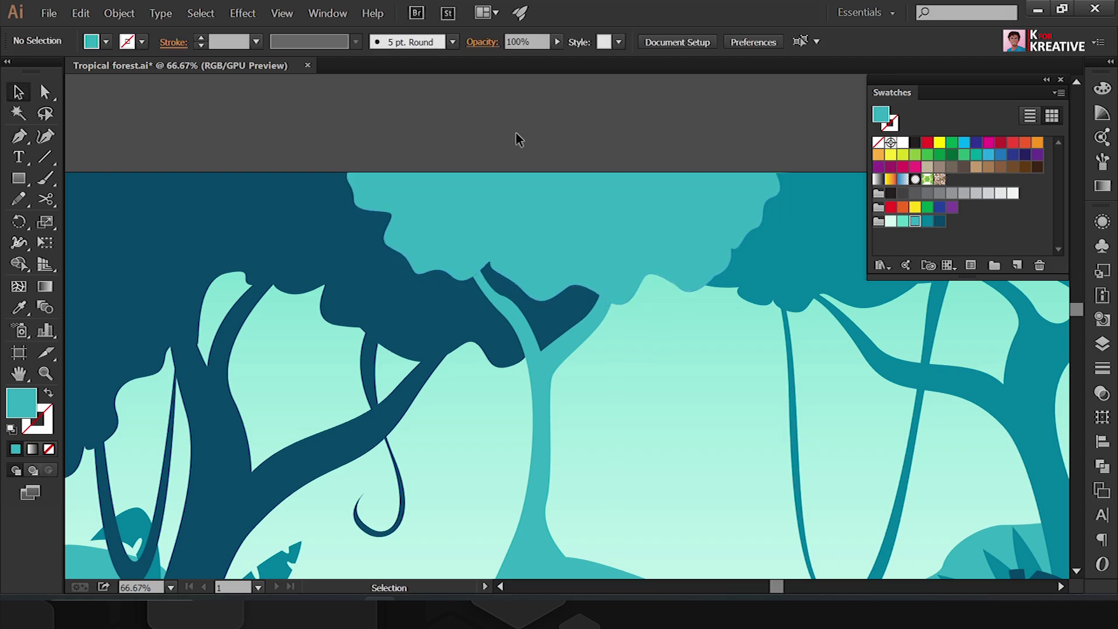
key("ctrl+minus")
key("ctrl+minus")
key("ctrl+minus")
Step: Copy the leaves to the pale middle trunk and rotate the left leaf outward
key("ctrl+plus")
key("ctrl+plus")
key("ctrl+plus")
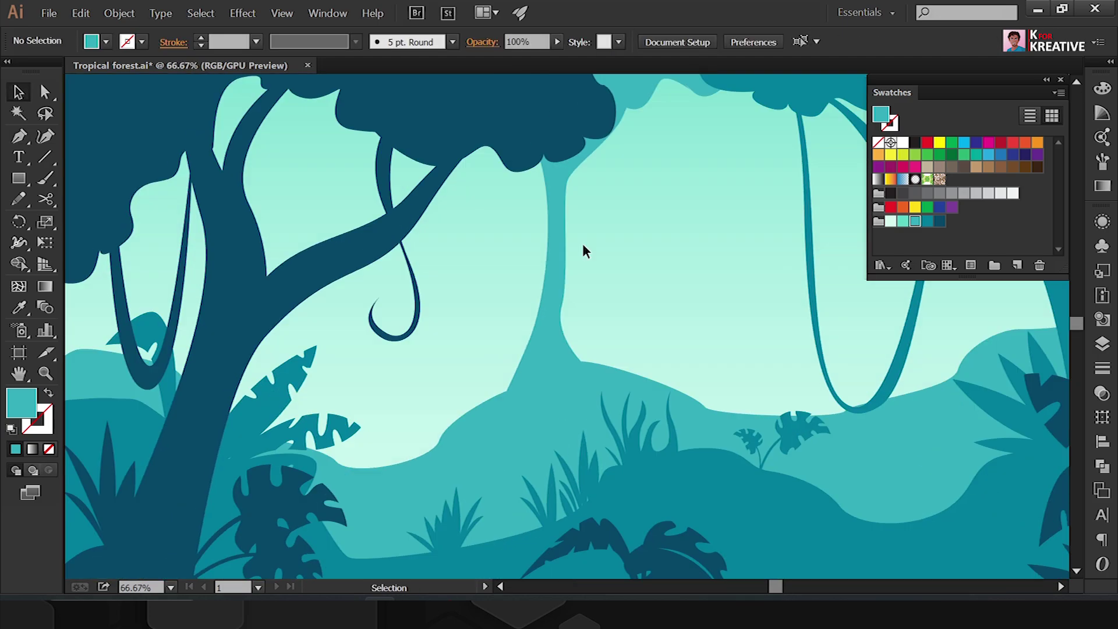
key("ctrl+minus")
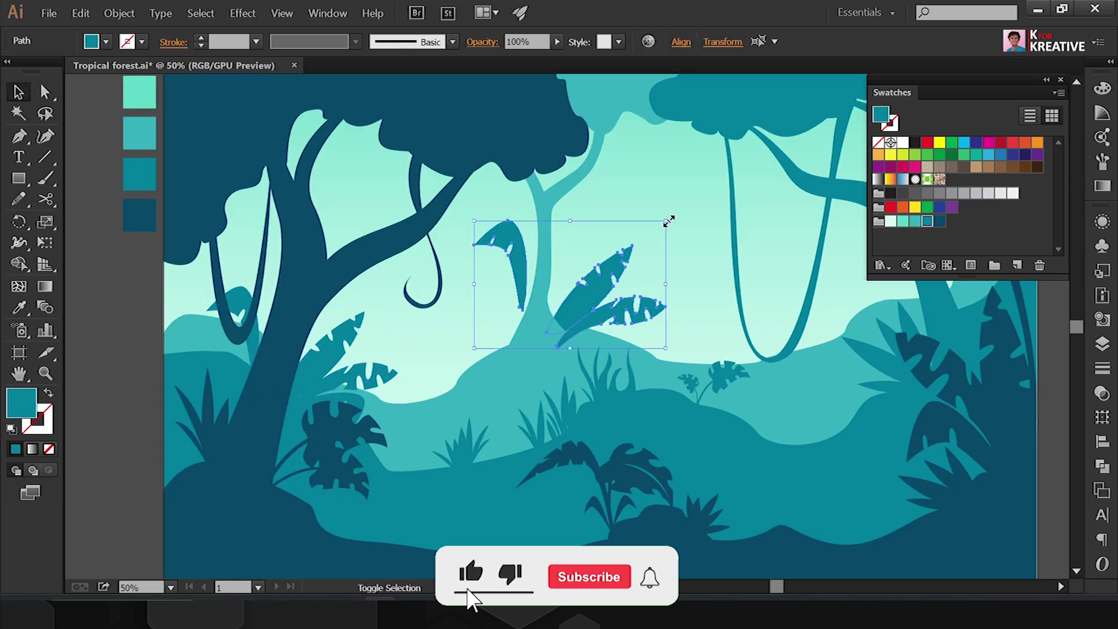
key("ctrl+plus")
mouse_move(554, 324)
left_mouse_down()
mouse_move(583, 280)
mouse_move(604, 307)
left_mouse_up()
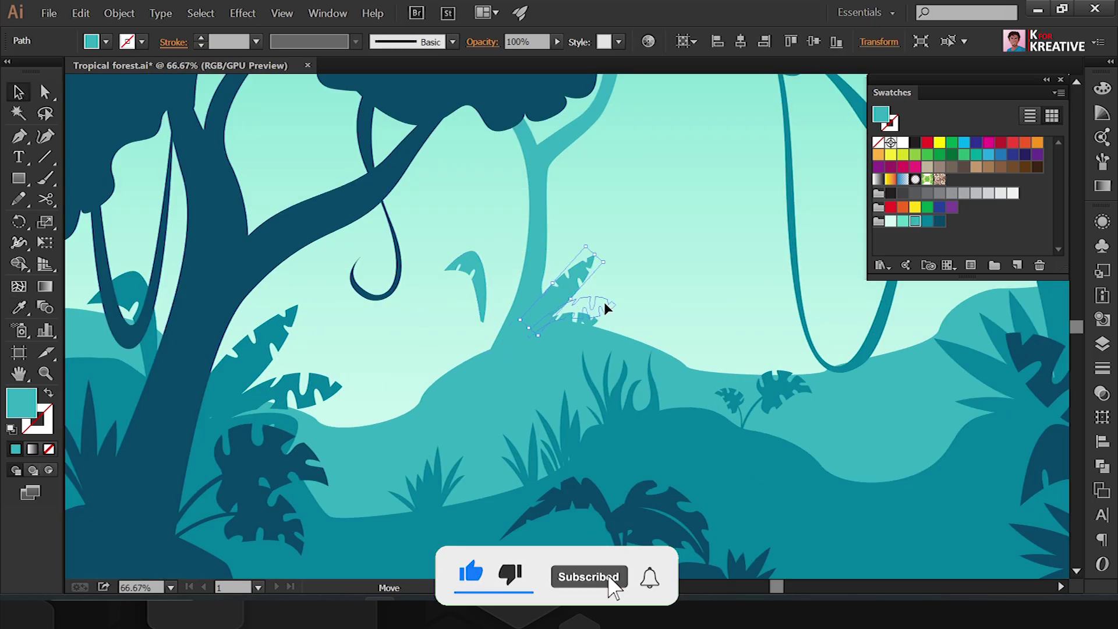
key("ctrl+plus")
key("ctrl+plus")
left_click(518, 256)
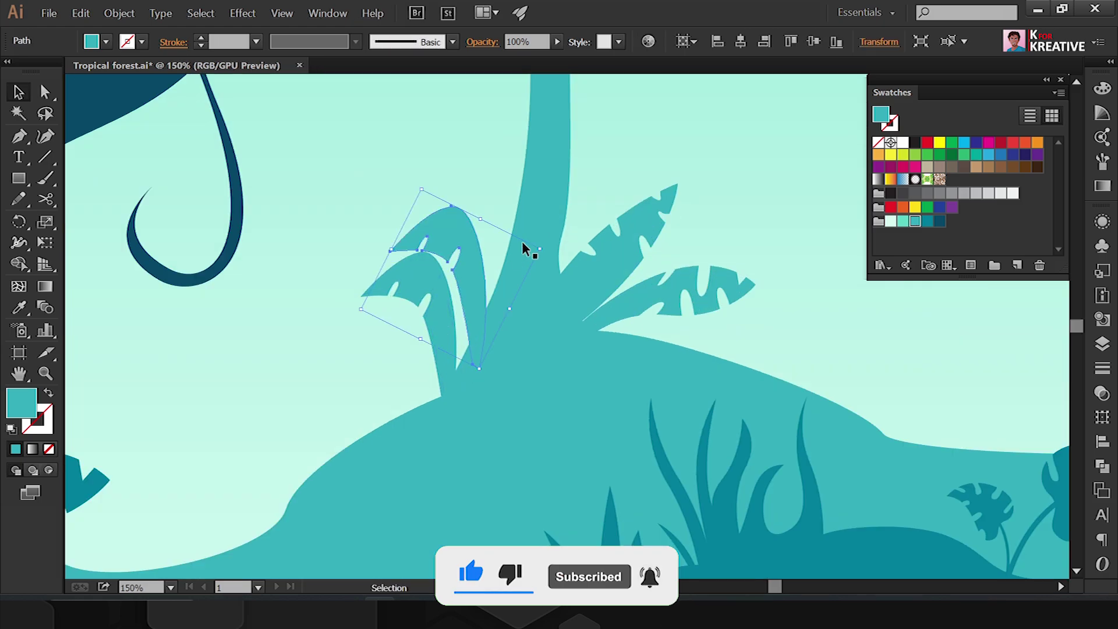
left_click_drag(524, 249, 470, 231)
key("e")
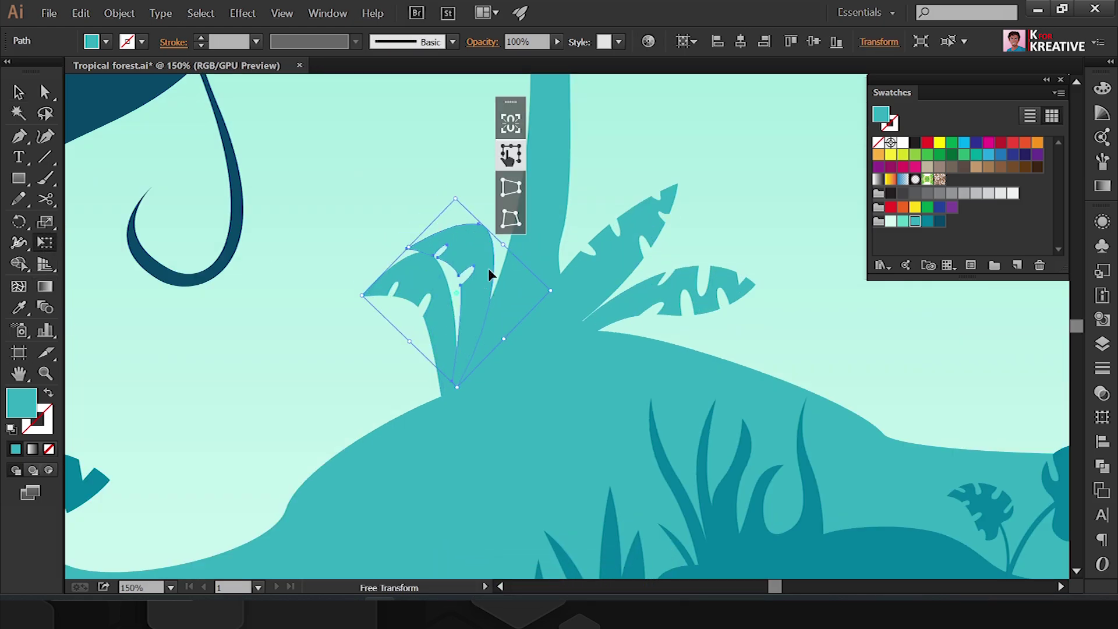
key("ctrl+minus")
key("ctrl+minus")
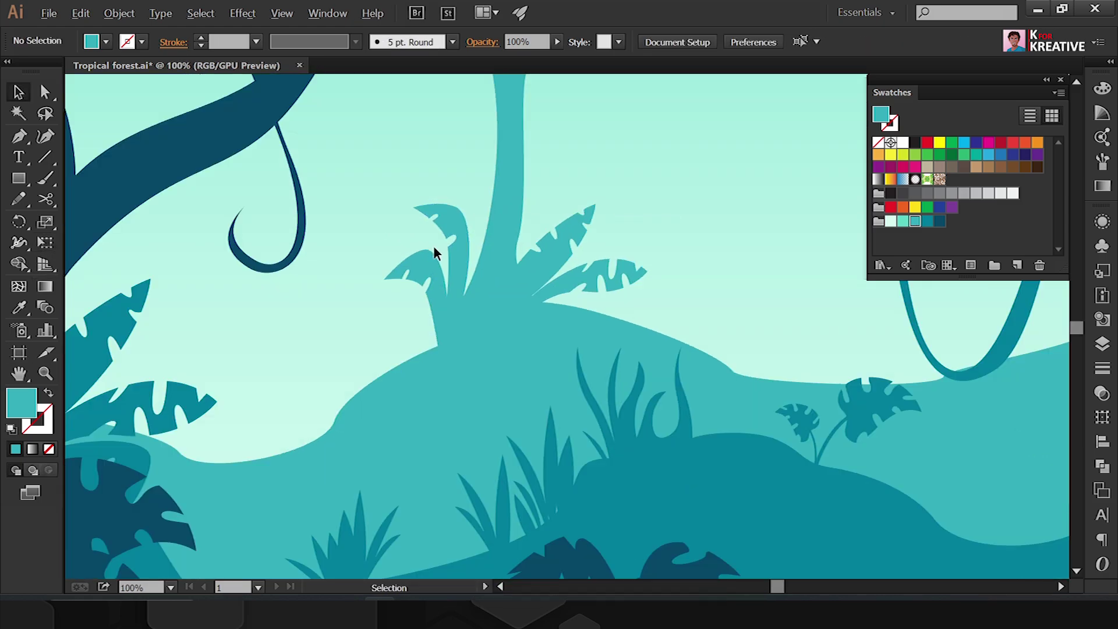
Step: Check the middle trunk path and select the leaf at the trunk base
key("a")
left_click(491, 322)
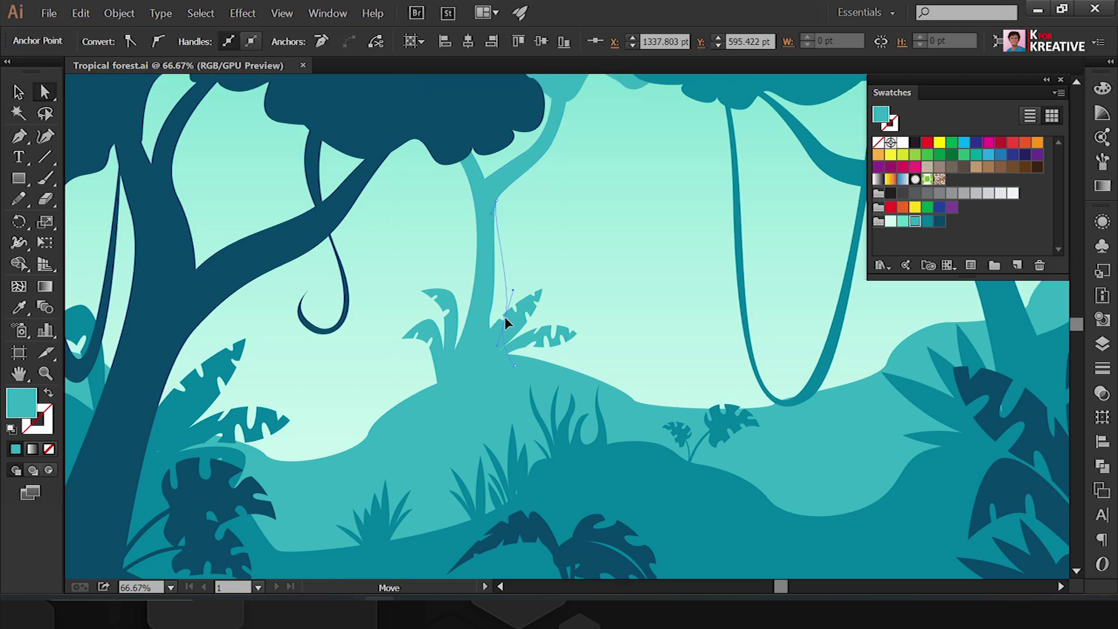
left_click(502, 197)
key("ctrl+1")
key("v")
left_click(413, 377)
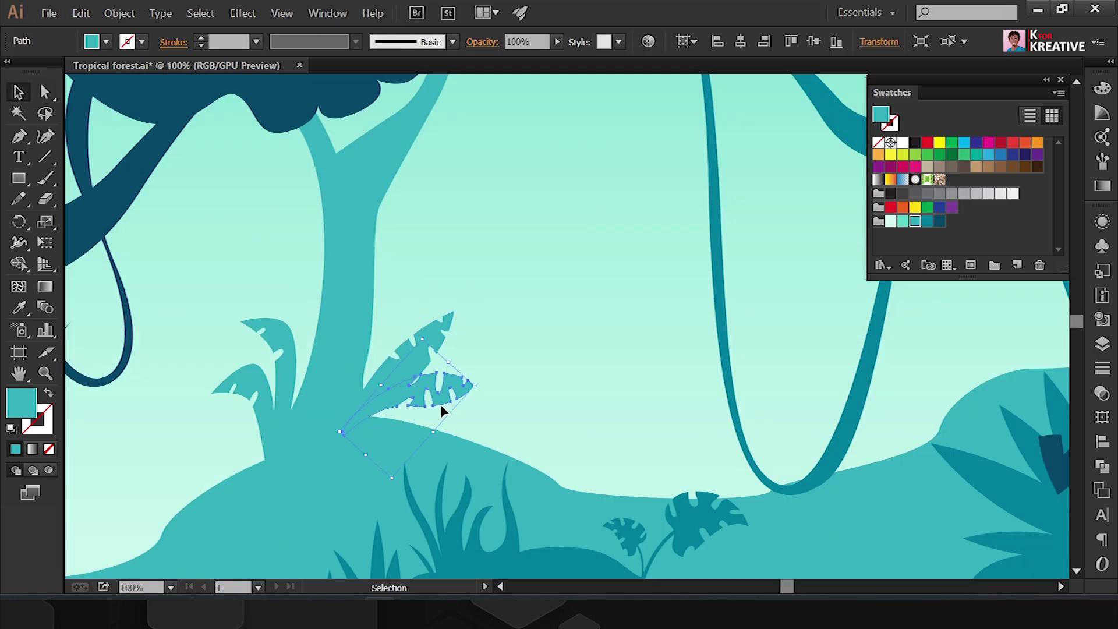
key("ctrl+minus")
key("ctrl+minus")
key("ctrl+plus")
Step: Select the grass tuft group and pick a blade inside it
left_click(628, 449)
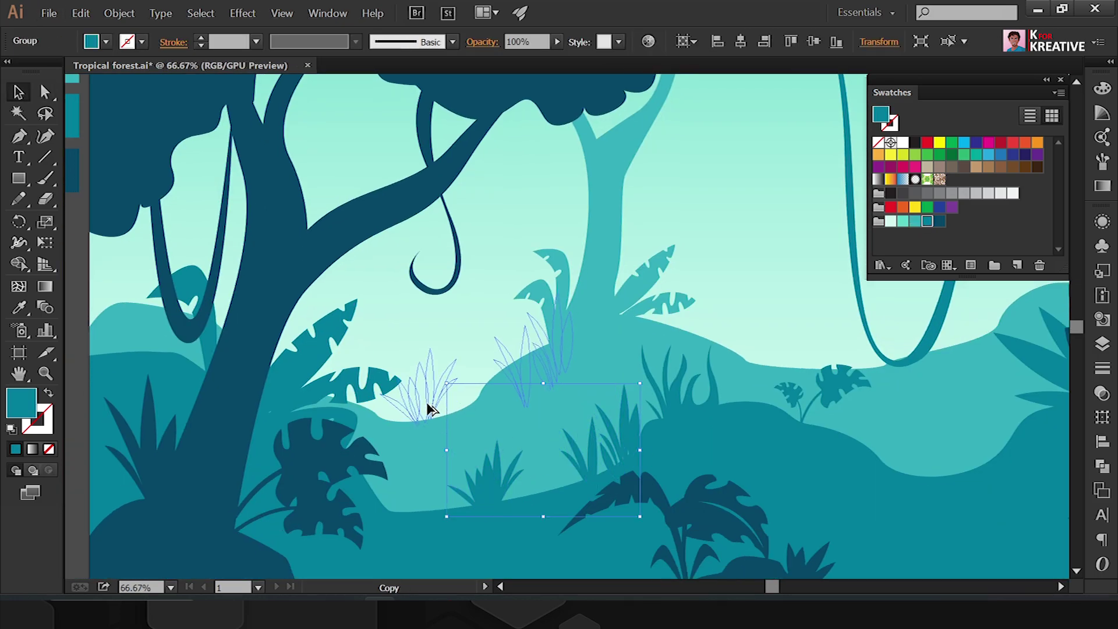
double_click(557, 361)
key("ctrl+plus")
key("ctrl+plus")
key("ctrl+plus")
left_click(403, 366)
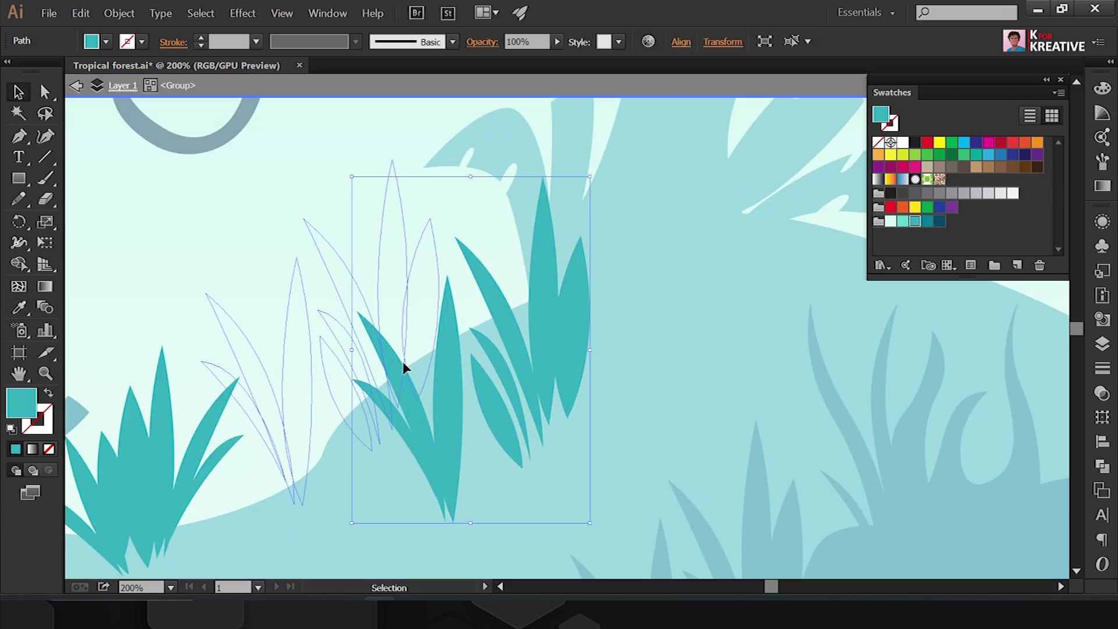
key("ctrl+minus")
key("ctrl+minus")
key("ctrl+plus")
key("ctrl+plus")
key("ctrl+plus")
left_click(229, 394)
key("Escape")
key("ctrl+minus")
key("ctrl+minus")
key("ctrl+minus")
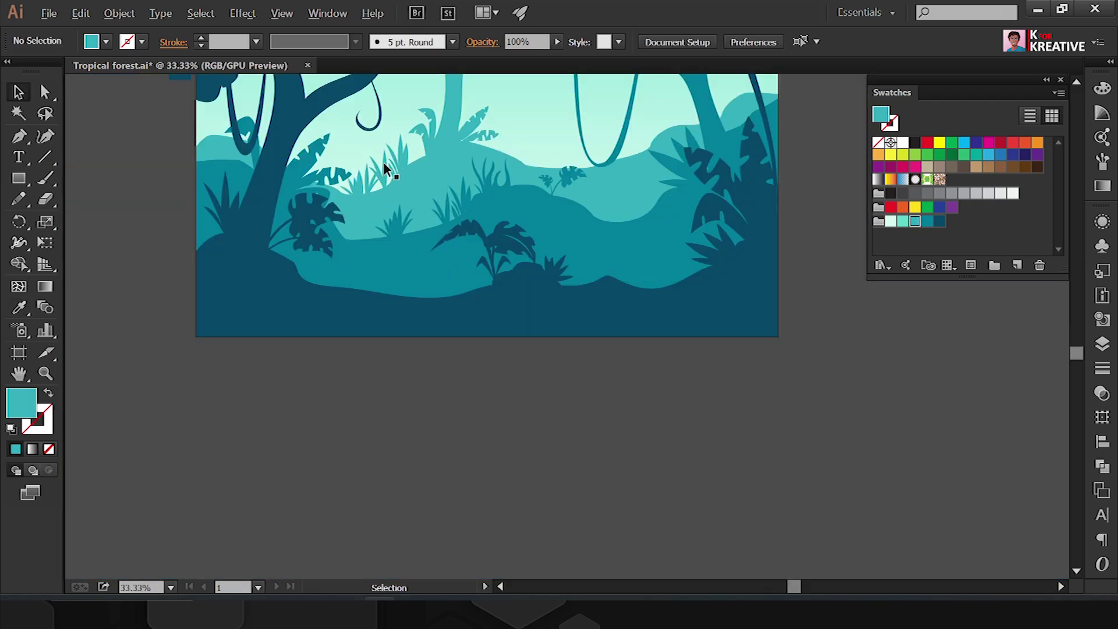
Step: Reflect the new grass tuft horizontally via Transform > Reflect
double_click(478, 349)
key("ctrl+plus")
key("ctrl+plus")
key("ctrl+plus")
left_click(300, 380)
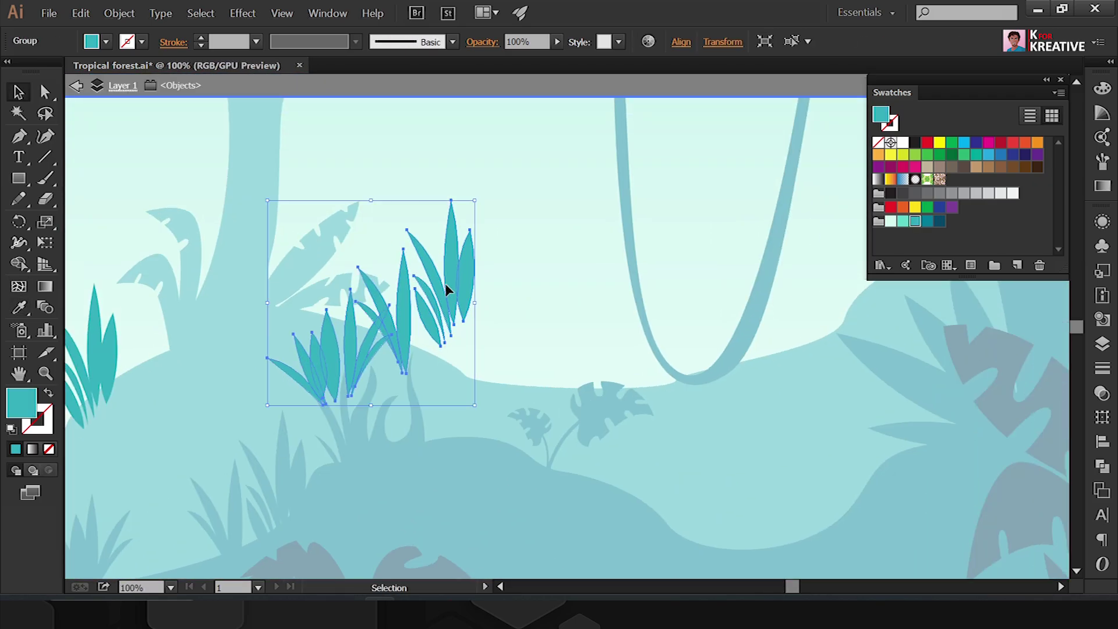
right_click(445, 284)
left_click(637, 434)
left_click(554, 359)
Step: Move the mirrored grass copy right along the pale hill and rotate it
mouse_move(367, 337)
left_mouse_down()
mouse_move(540, 375)
mouse_move(513, 407)
left_mouse_up()
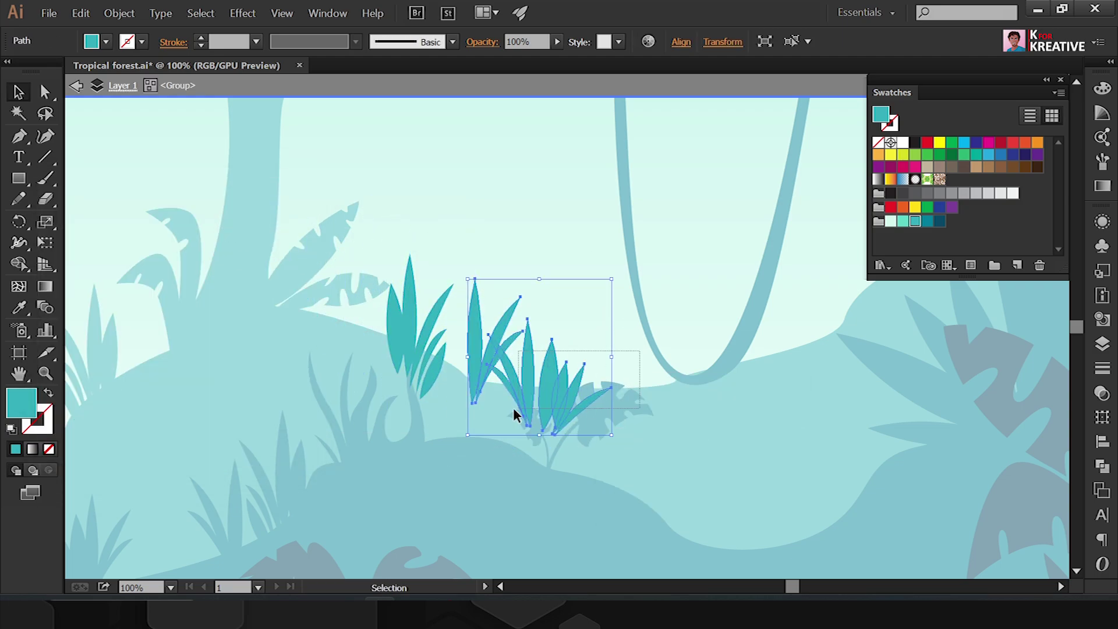
left_click_drag(769, 344, 619, 277)
key("ctrl+minus")
key("ctrl+minus")
key("ctrl+minus")
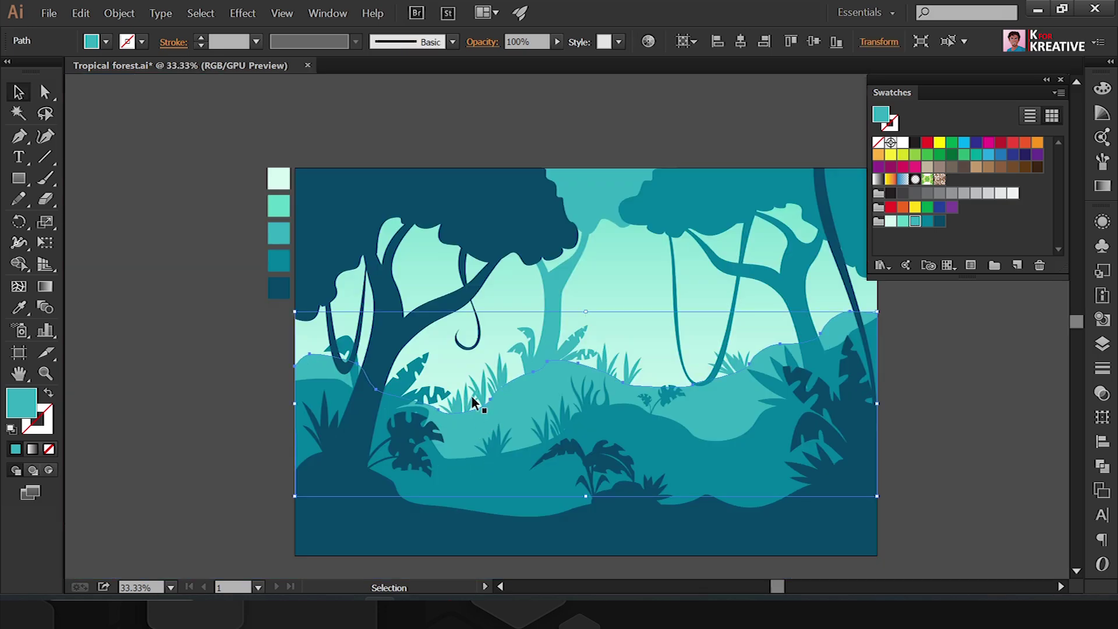
key("ctrl+plus")
key("a")
left_click_drag(357, 356, 568, 484)
Step: Rotate the tilted blades of the new grass tuft upright
left_click(404, 422)
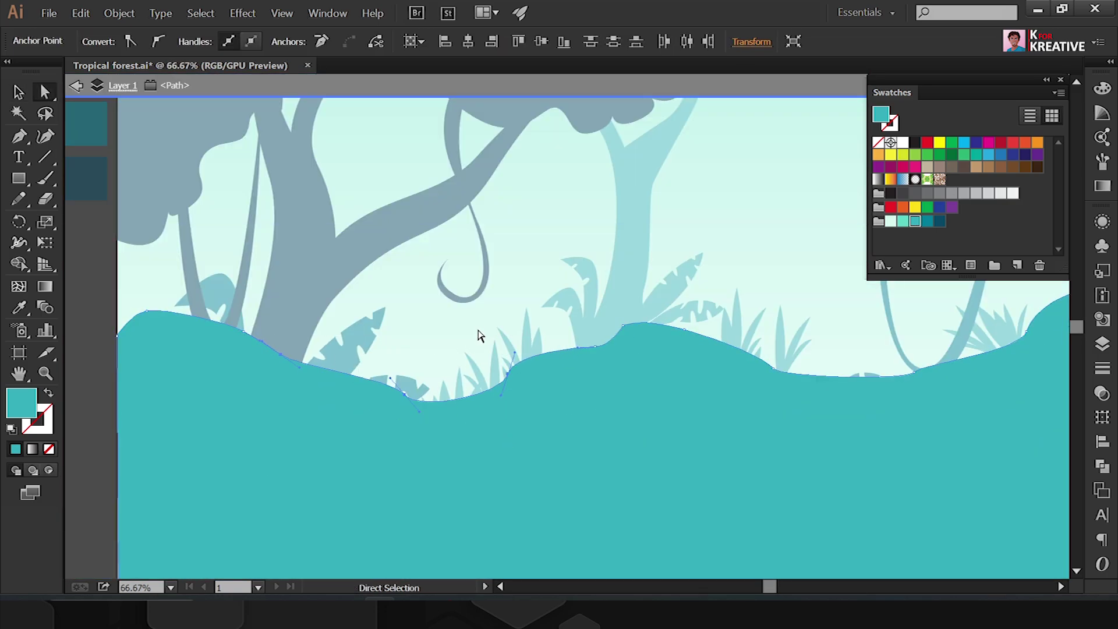
key("Escape")
key("v")
left_click(479, 394)
double_click(419, 399)
key("ctrl+plus")
key("ctrl+plus")
left_click(441, 414)
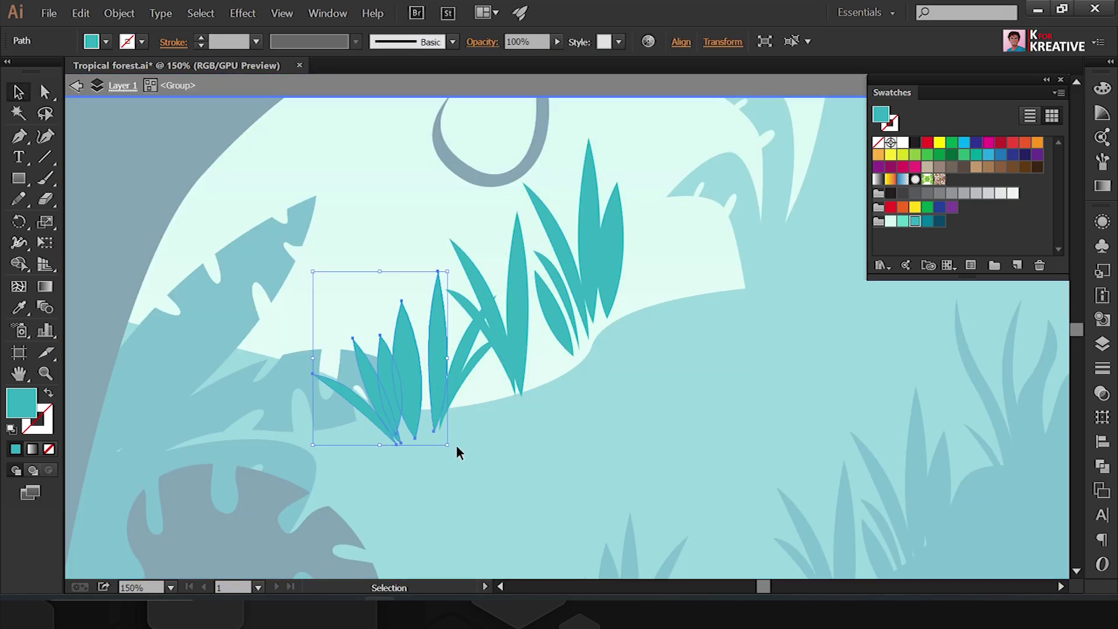
left_click_drag(446, 470, 498, 378)
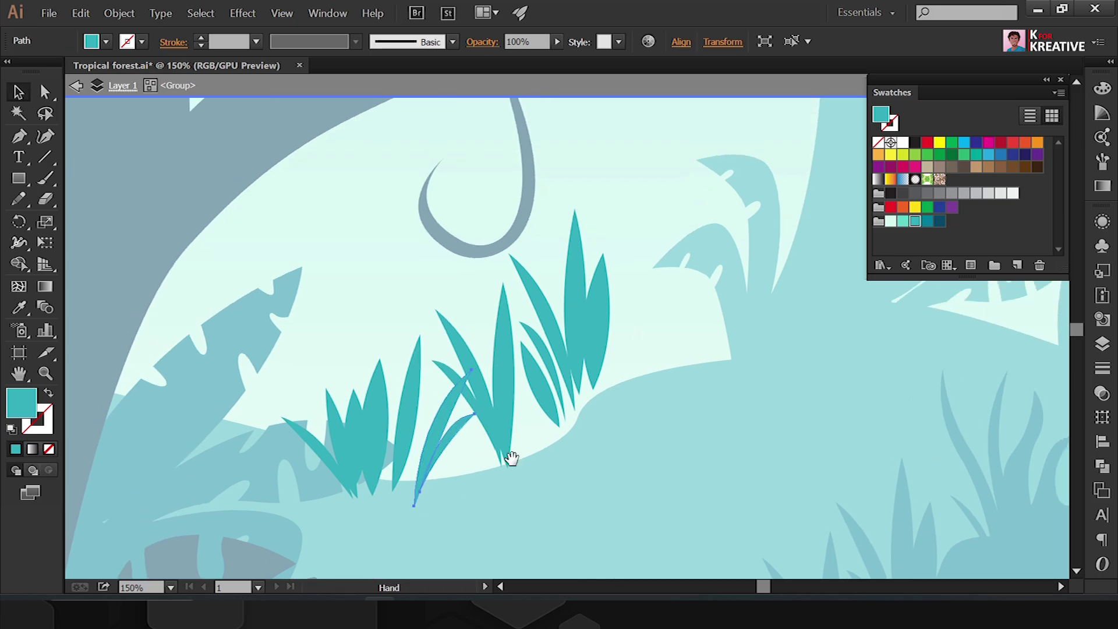
left_click(529, 390)
Step: Draw a closed spiky light-teal leaf shape beside the dark right trunk
key("Escape")
key("a")
left_click(472, 402)
key("ctrl+shift+a")
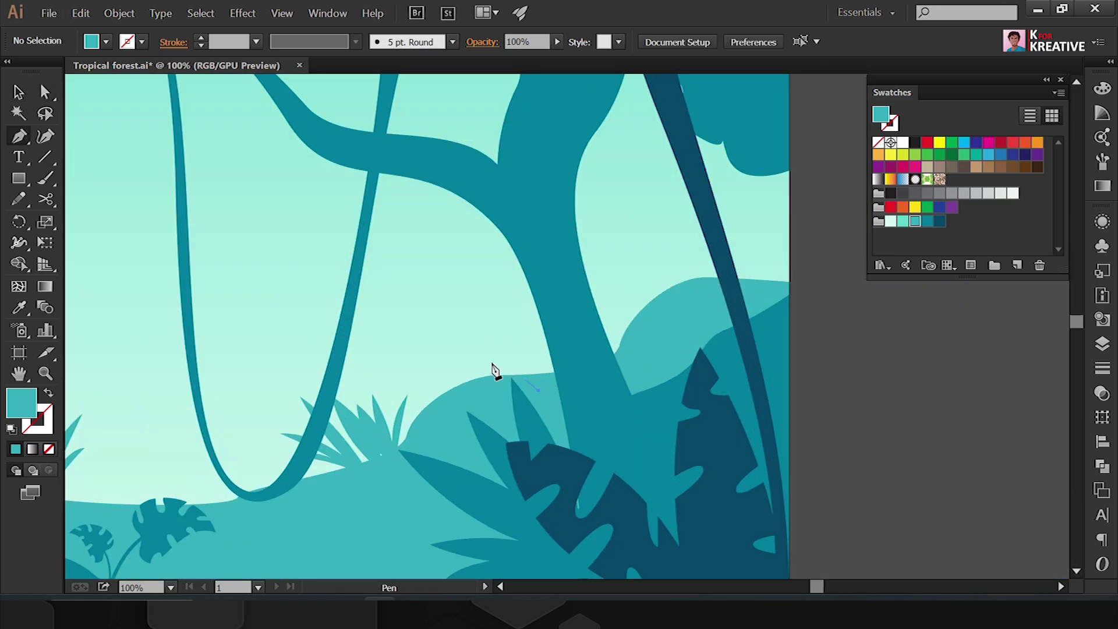
left_click_drag(432, 330, 431, 315)
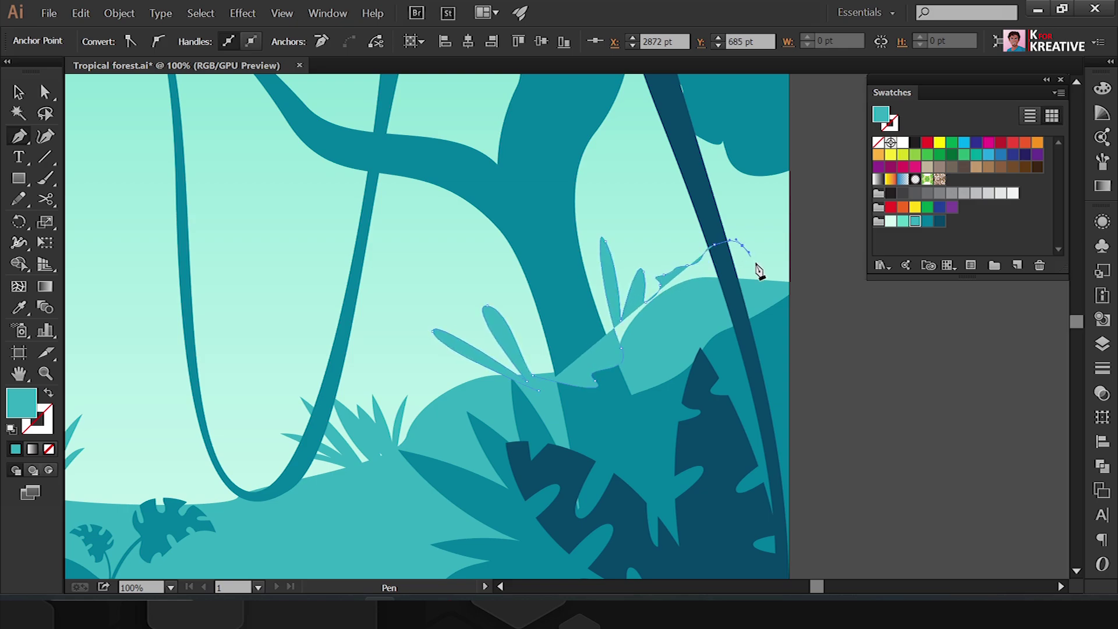
left_click(542, 396)
key("ctrl+minus")
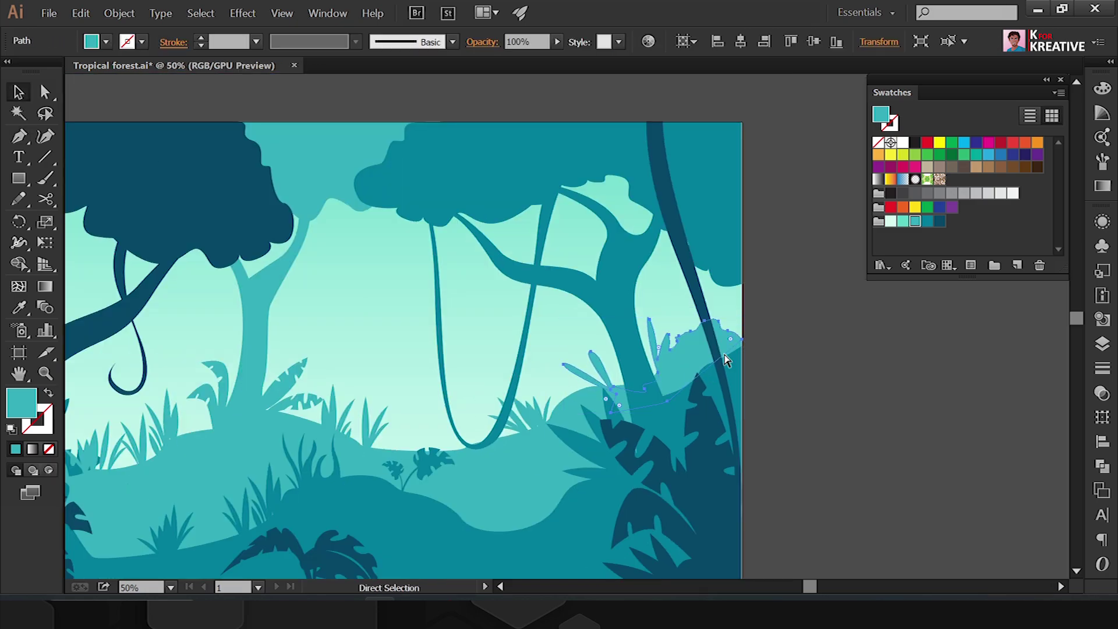
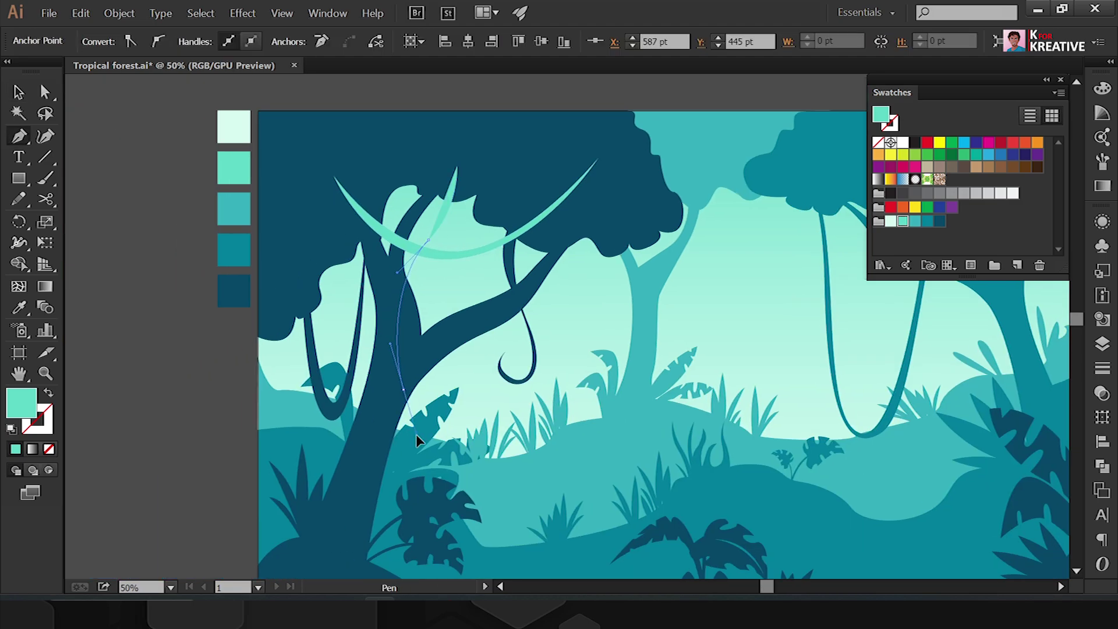
Step: Outline a pale mint shape and rotate the curved mint vine into place
left_click(441, 446)
left_click(341, 430)
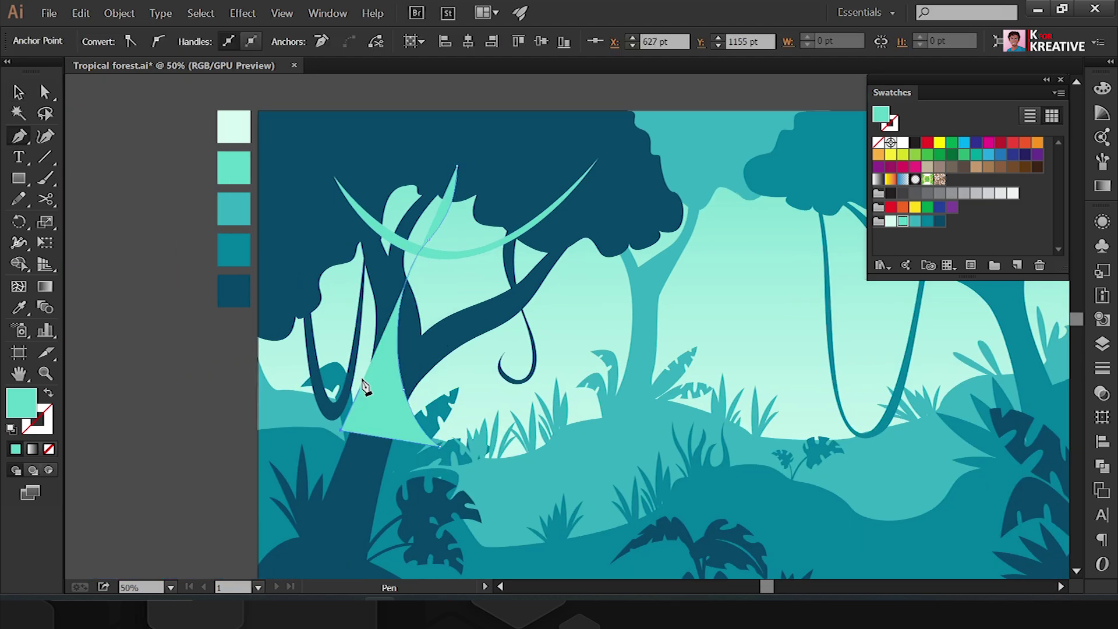
left_click(378, 150)
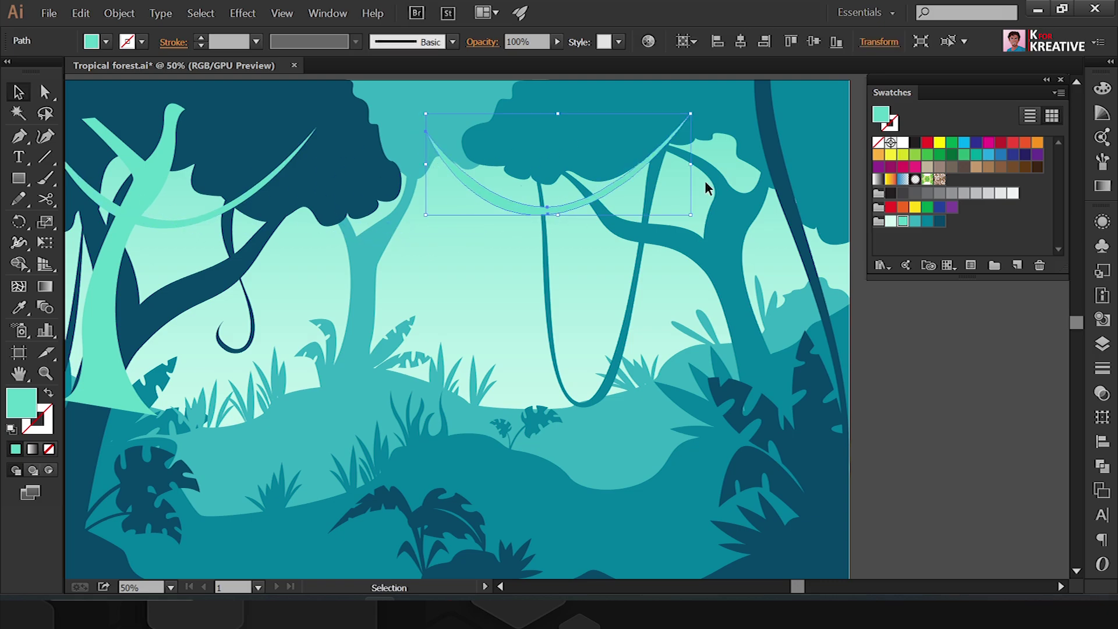
left_click_drag(752, 177, 865, 285)
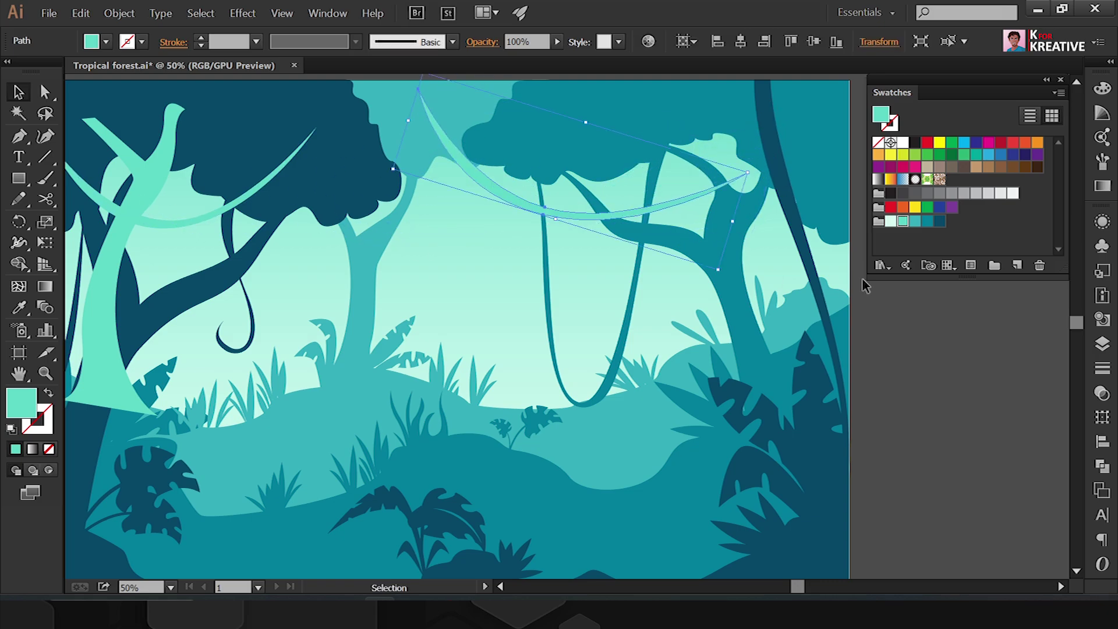
key("ctrl+shift+a")
Step: Draw a pointed pale mint tree shape with a trunk and upper branches
key("p")
scroll(607, 233, "down", 2)
left_click(557, 126)
left_click(583, 137)
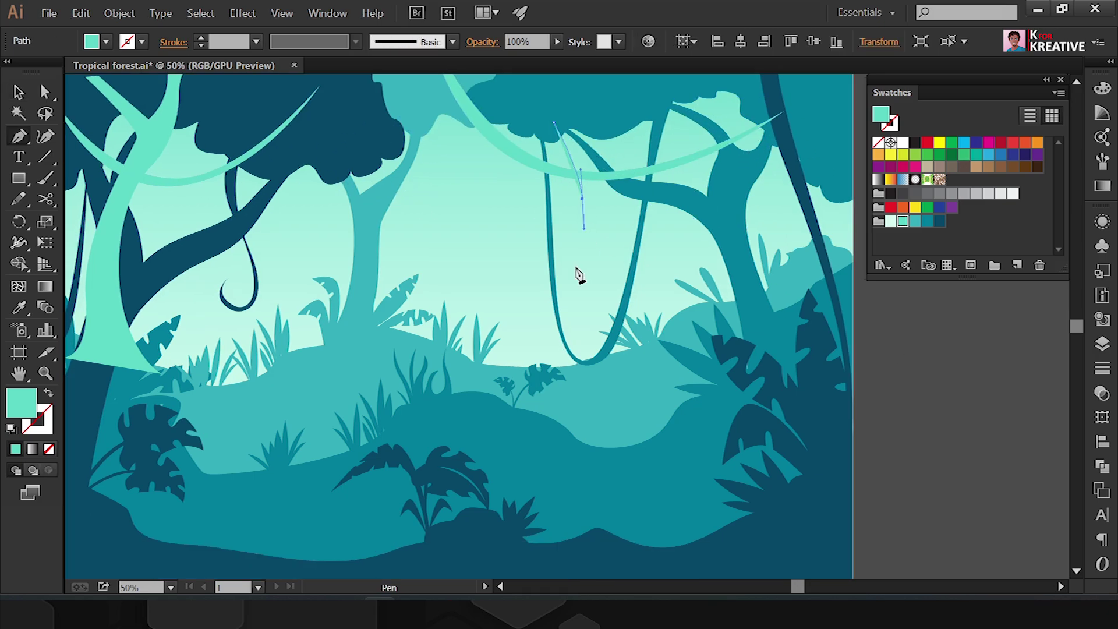
left_click(568, 308)
left_click(547, 368)
left_click(586, 368)
left_click(597, 201)
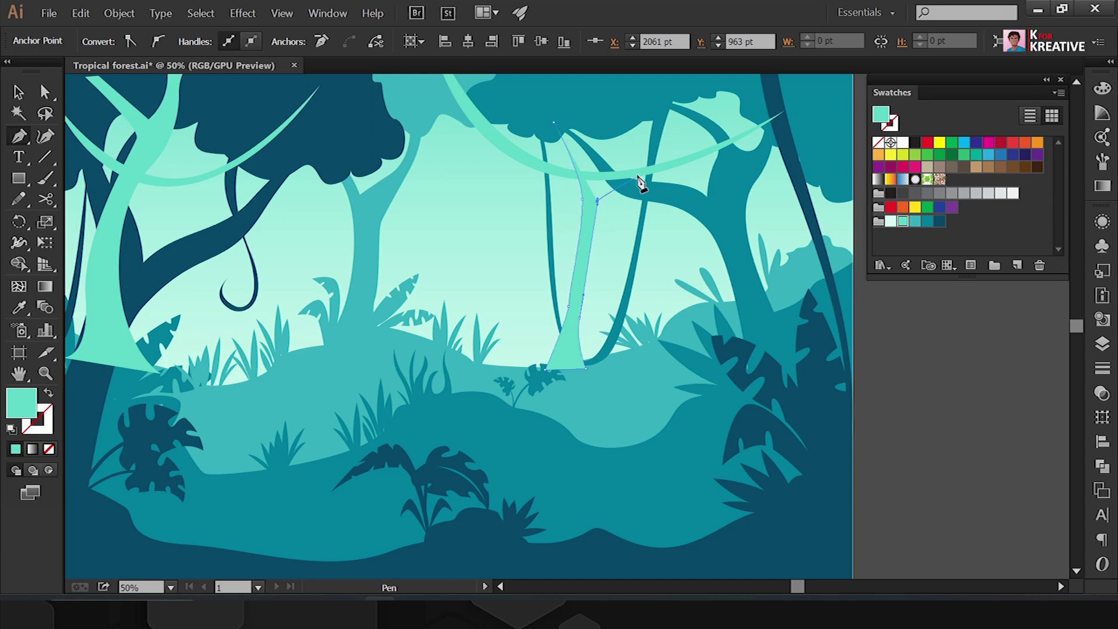
left_click(674, 127)
left_click(661, 110)
left_click(554, 122)
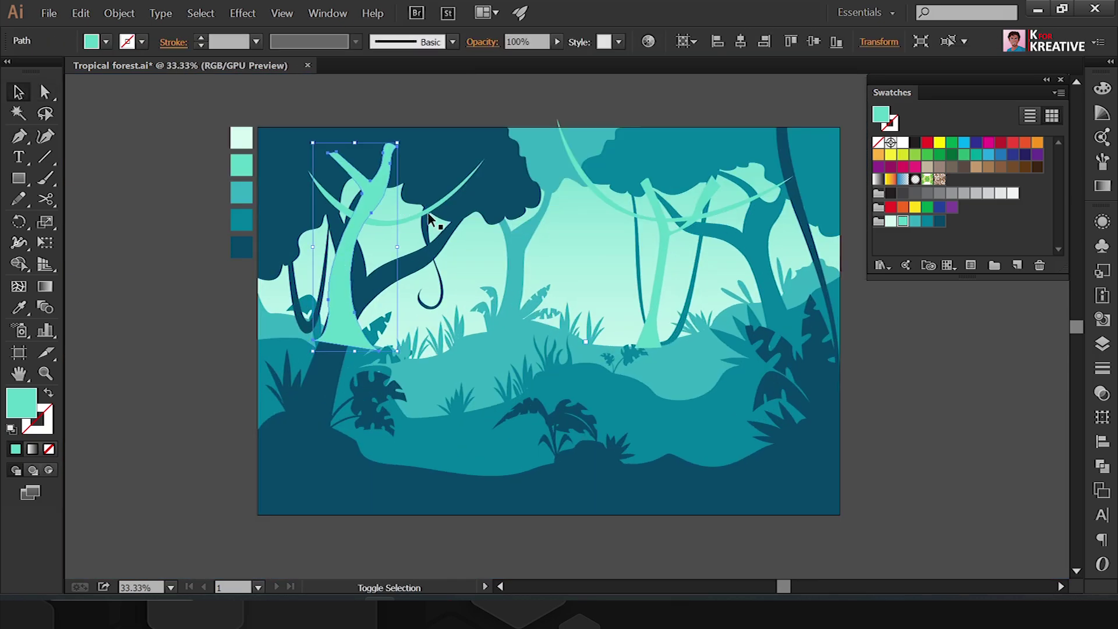
Step: Group the mint tree with the curved vine and clip it using Ctrl+7
left_click(430, 218, "shift")
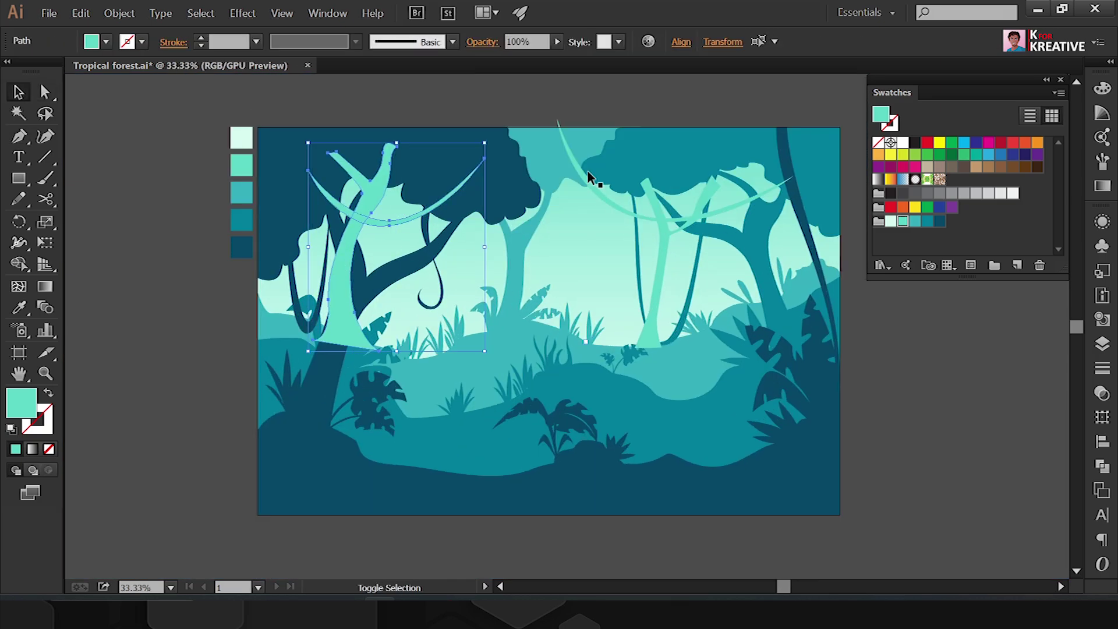
key("ctrl+g")
key("a")
key("ctrl+7")
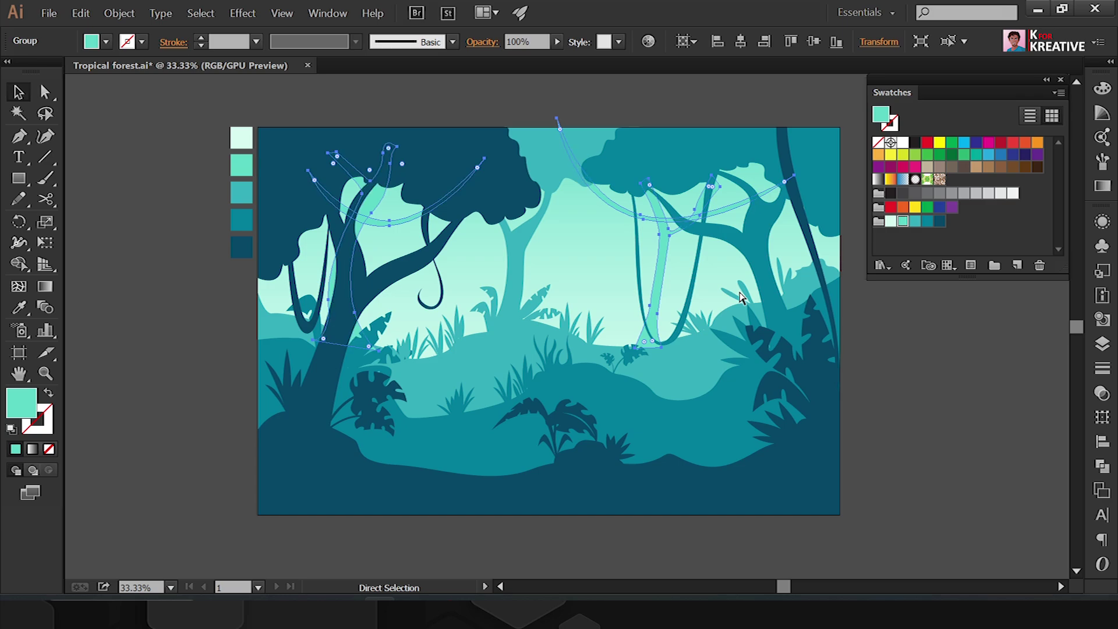
left_click(891, 394)
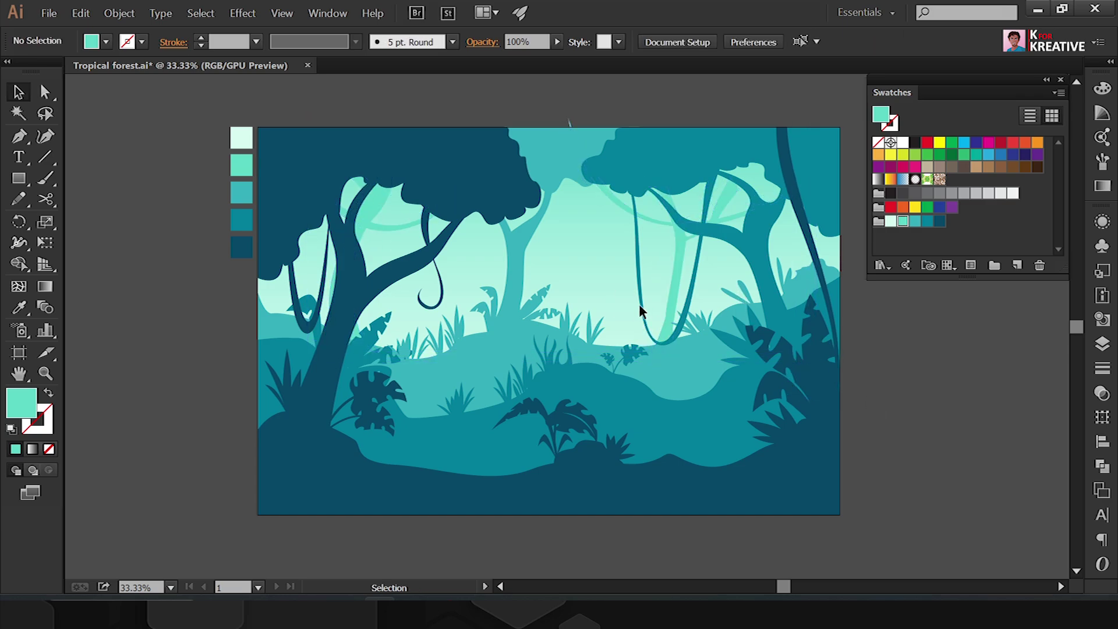
key("ctrl+plus")
Step: Resize and rotate the dark foreground bush
double_click(738, 362)
key("p")
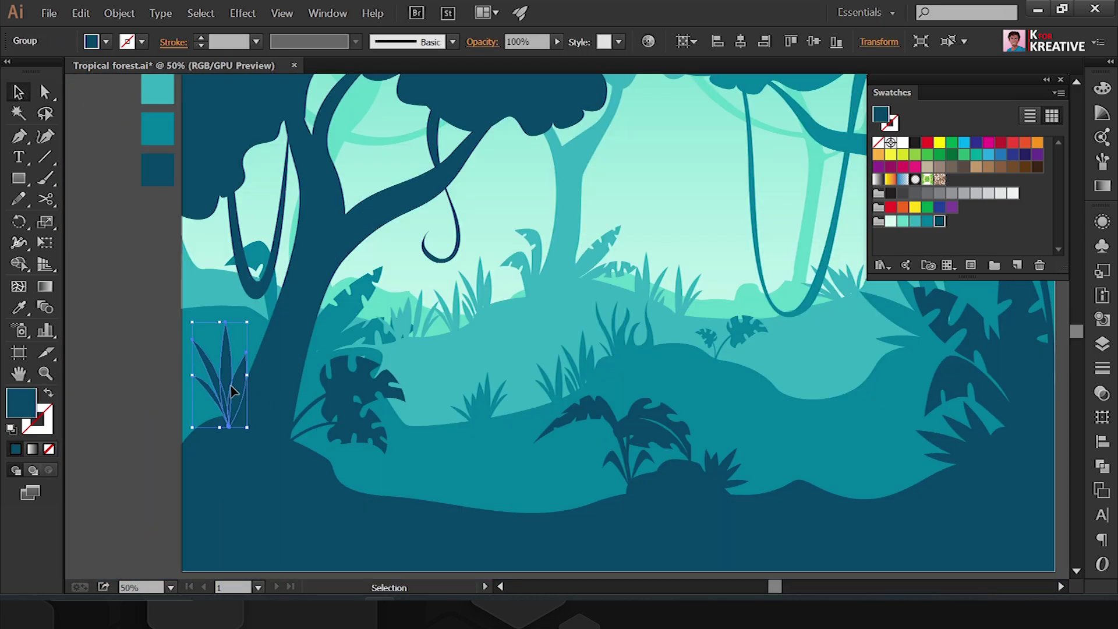
left_click_drag(708, 503, 588, 418)
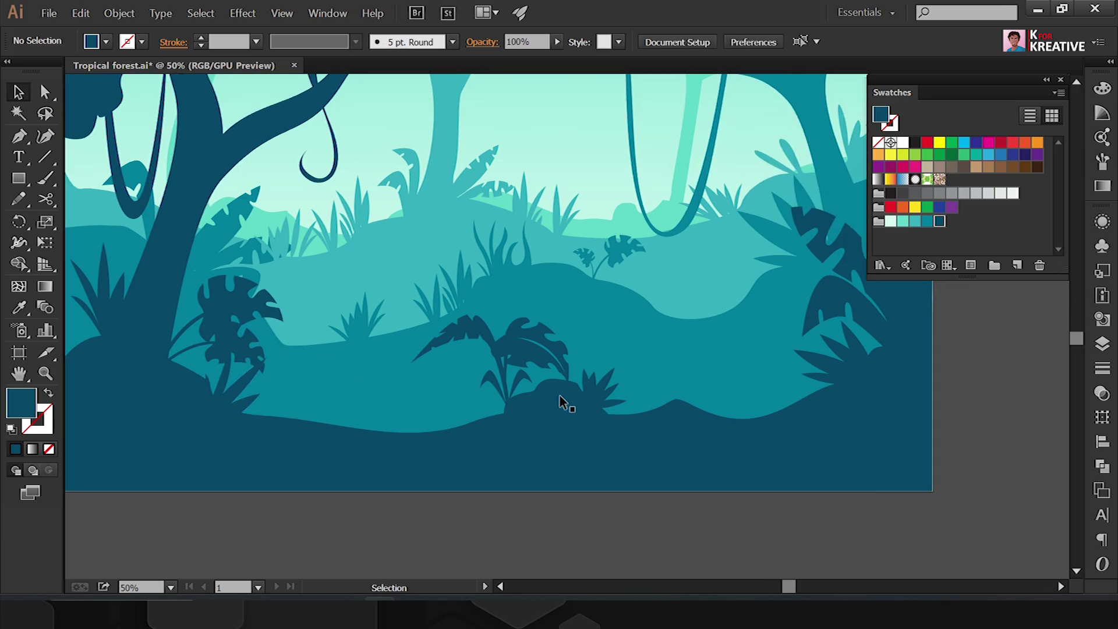
left_click(576, 418)
scroll(297, 438, "up", 5)
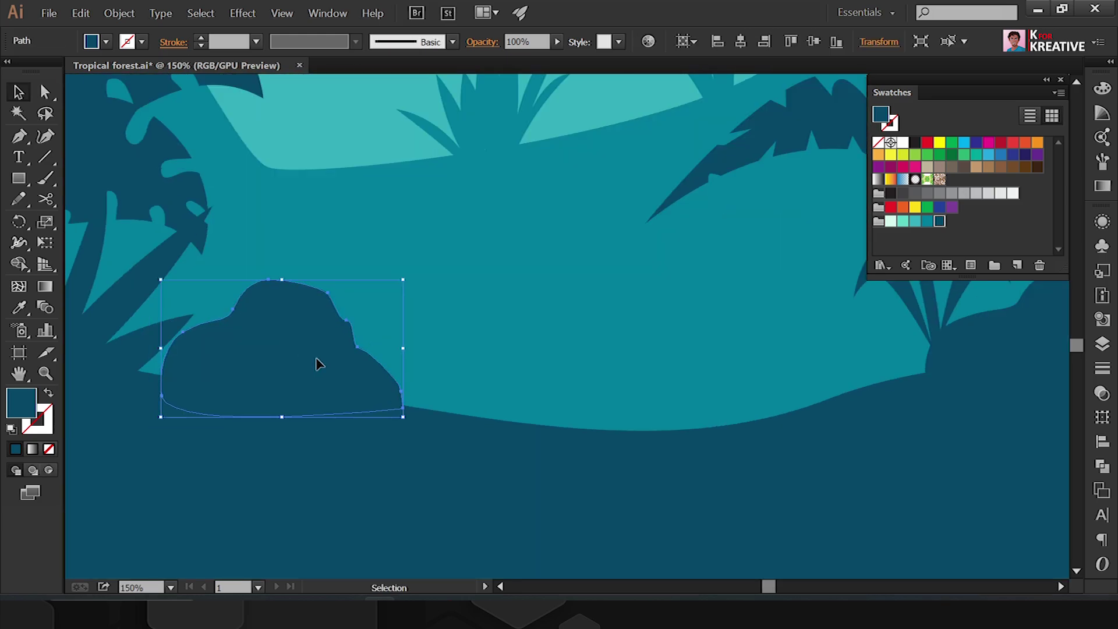
left_click_drag(317, 361, 326, 371)
Step: Adjust the dark bush's anchor points with Direct Selection
left_click(470, 396)
scroll(393, 336, "up", 3)
key("a")
left_click(242, 343)
left_click(301, 319)
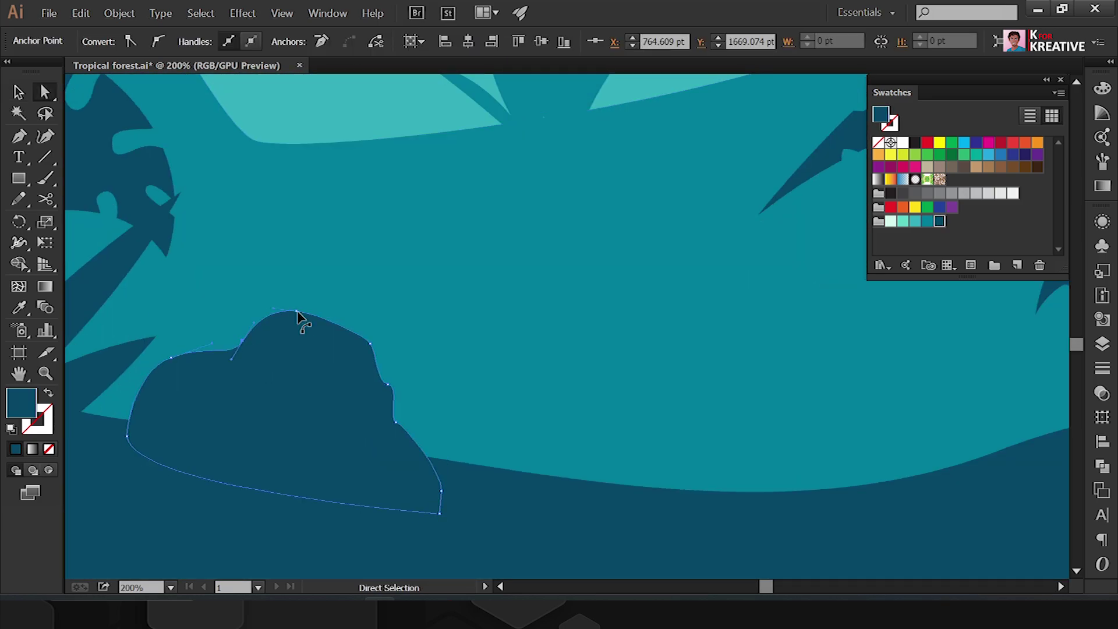
scroll(302, 320, "up", 4)
scroll(535, 429, "down", 3)
scroll(793, 467, "down", 2)
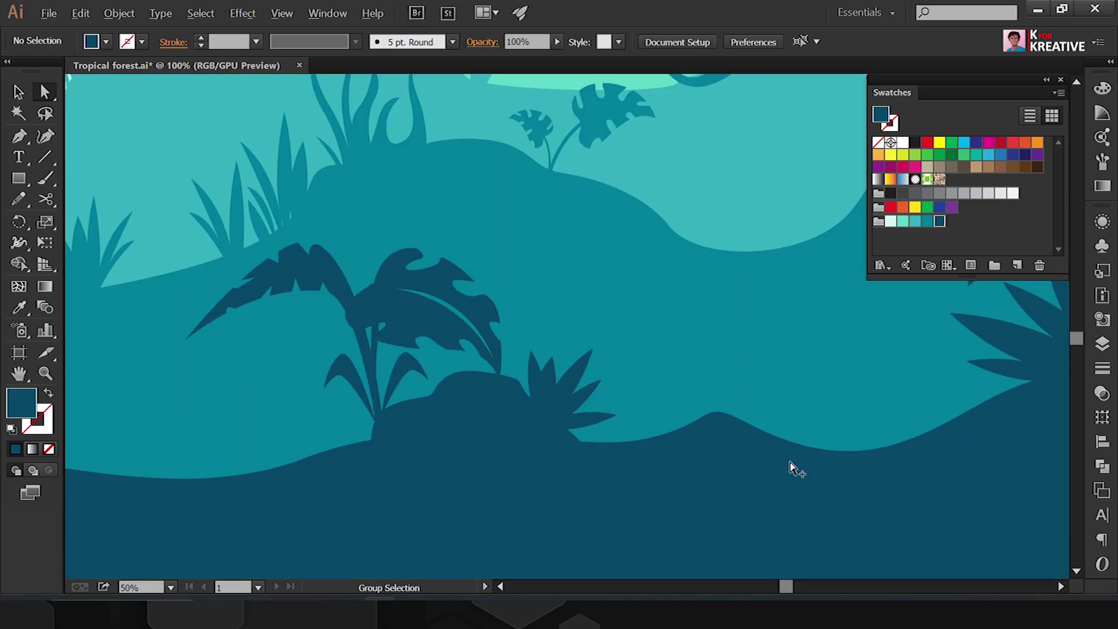
scroll(544, 379, "up", 3)
Step: Start a new curved foreground bush with the Pen tool
key("p")
left_click(523, 357)
left_click_drag(528, 288, 591, 334)
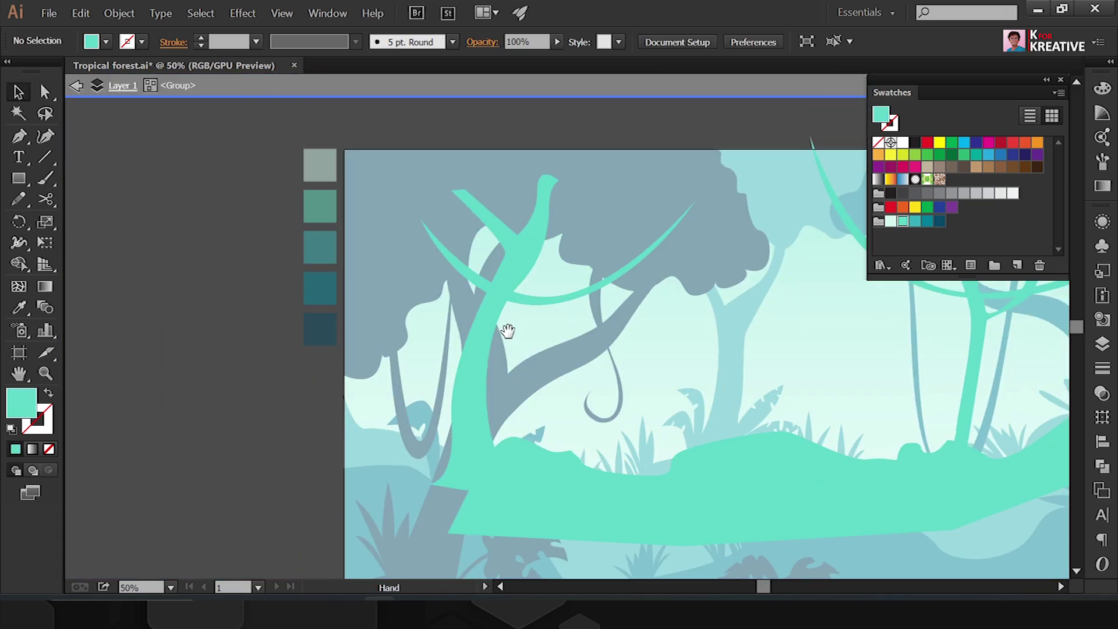
left_click(516, 326)
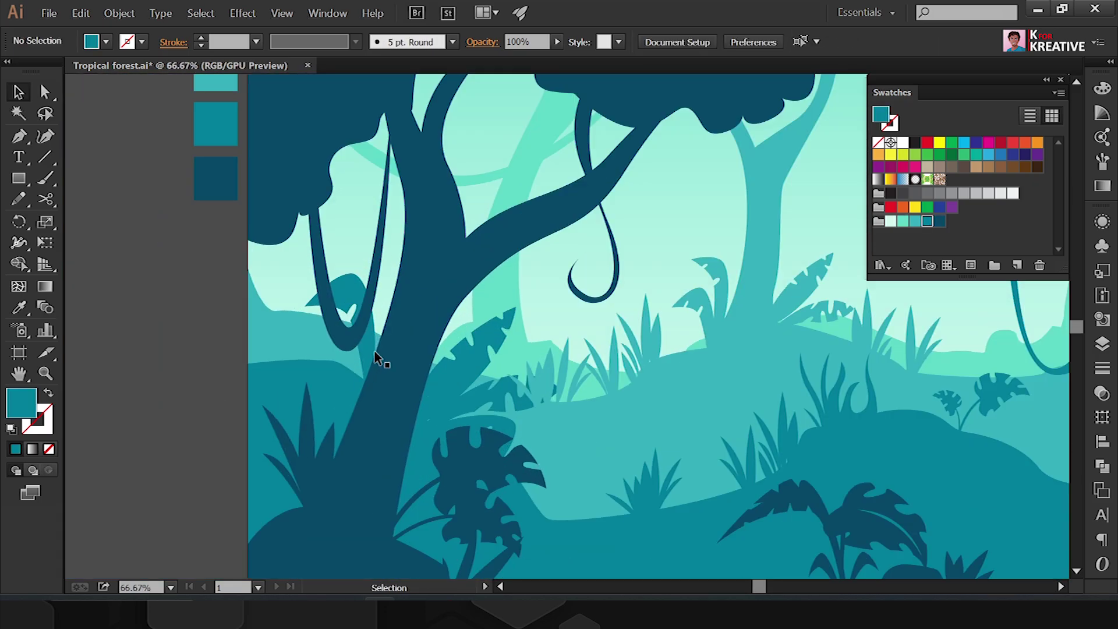
Step: Move the leaf group up beside the tree trunk
left_click(376, 350)
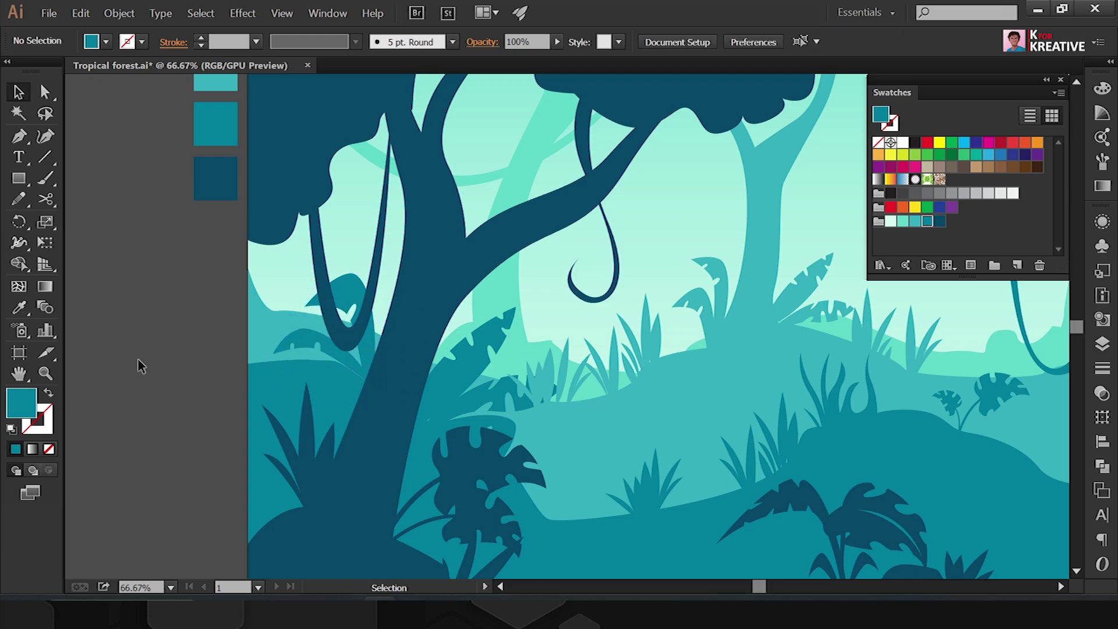
left_click(638, 364)
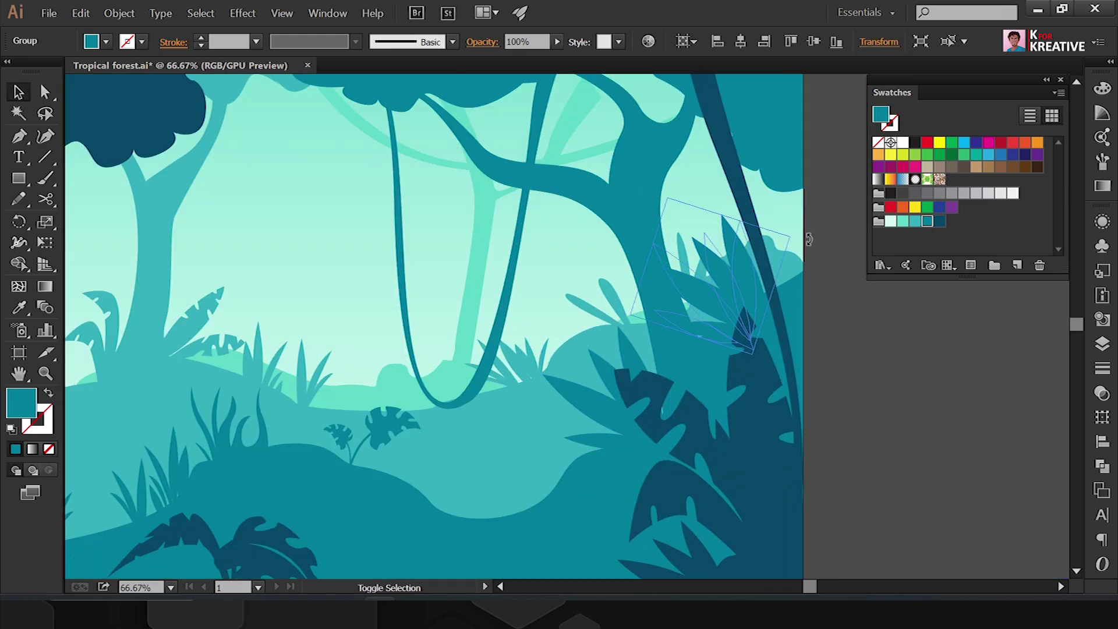
left_click_drag(693, 308, 716, 227)
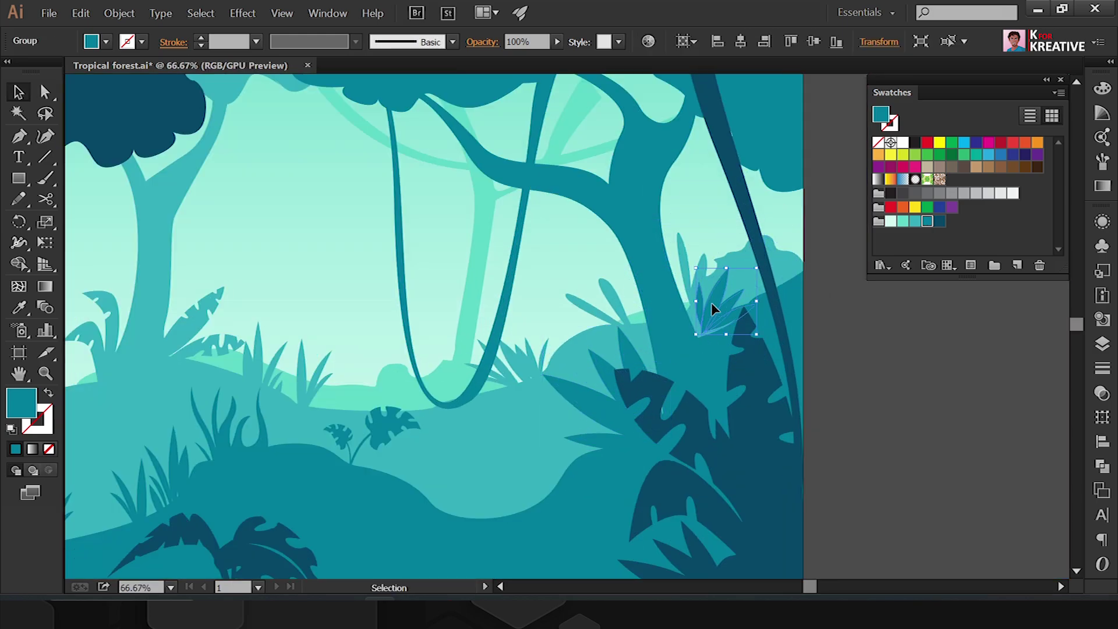
mouse_move(711, 302)
left_mouse_down()
mouse_move(850, 376)
mouse_move(575, 392)
left_mouse_up()
Step: Rotate the small plant group and paste a mint-filled copy behind it
double_click(843, 367)
scroll(574, 393, "up", 3)
mouse_move(457, 217)
left_mouse_down()
mouse_move(401, 291)
mouse_move(574, 375)
left_mouse_up()
key("i")
left_click(636, 305)
key("v")
key("ctrl+shift+a")
key("ctrl+minus")
key("ctrl+minus")
key("ctrl+minus")
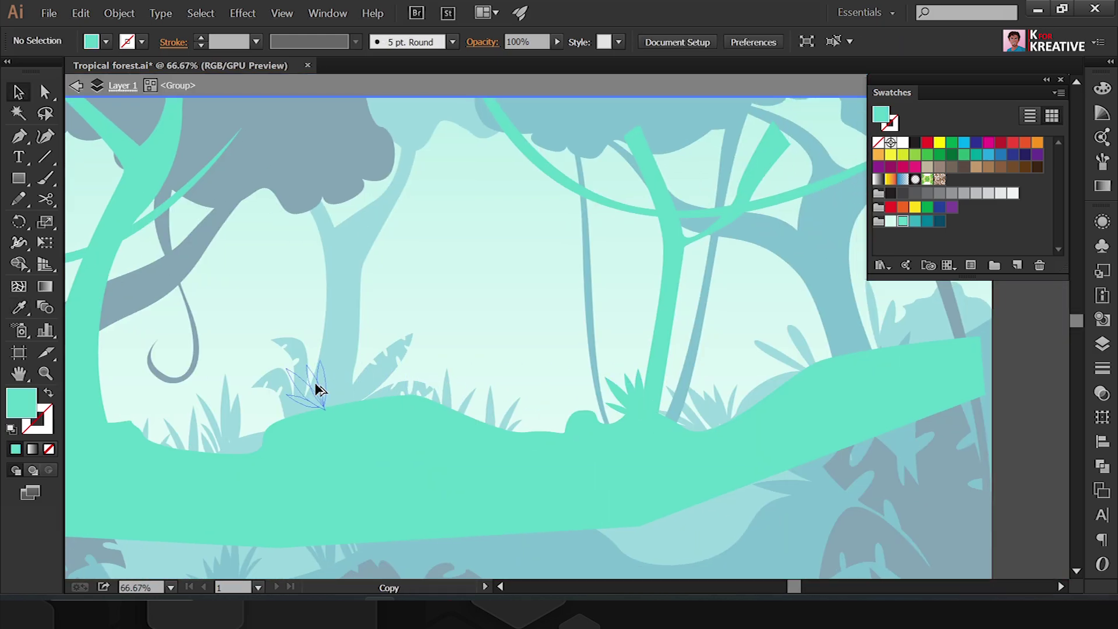
key("Escape")
Step: Draw a thin vine curving down from the background tree's canopy
key("a")
key("ctrl+0")
key("ctrl+plus")
key("ctrl+plus")
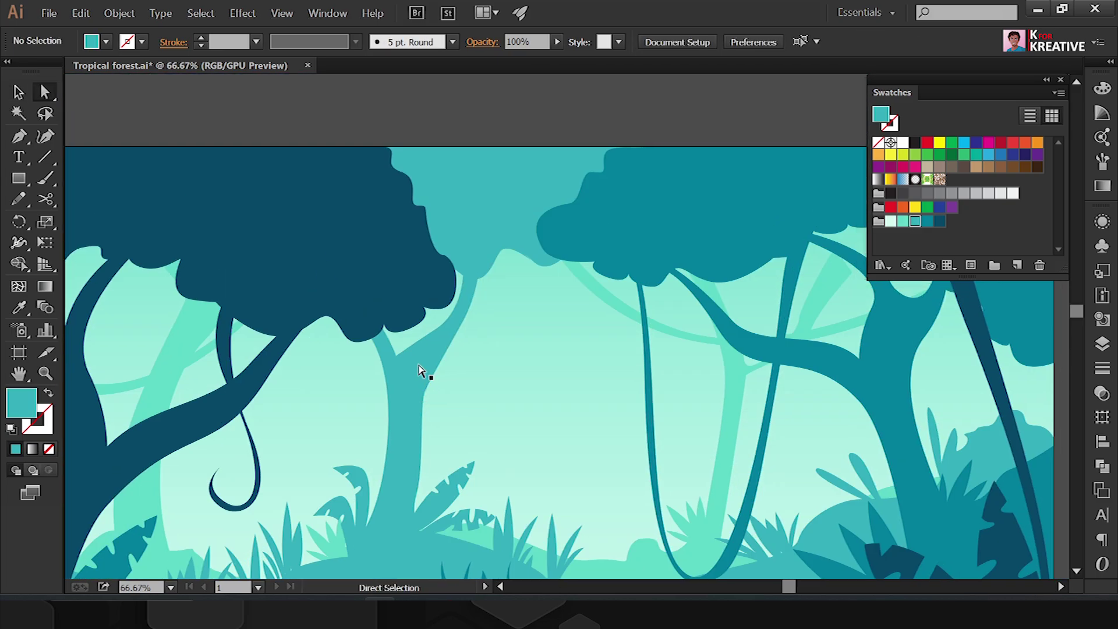
left_click(424, 373)
key("ctrl+shift+a")
key("p")
left_click(436, 370)
left_click_drag(472, 411, 507, 412)
left_click(551, 265)
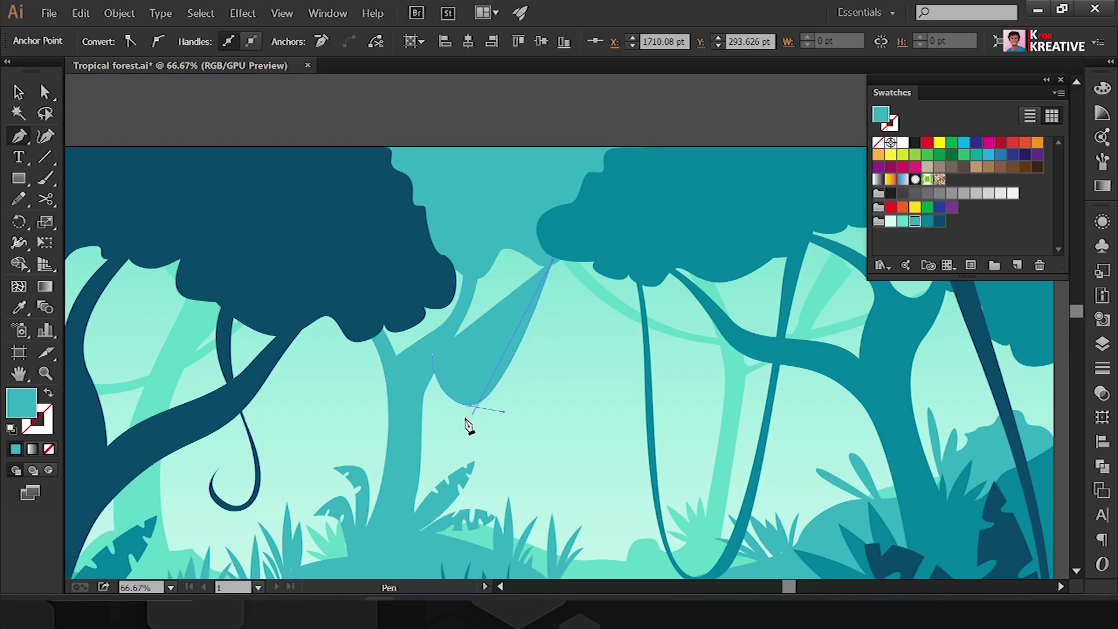
left_click(484, 402)
Step: Refine the vine's bottom anchor and check the finished vine
key("a")
left_click(471, 411)
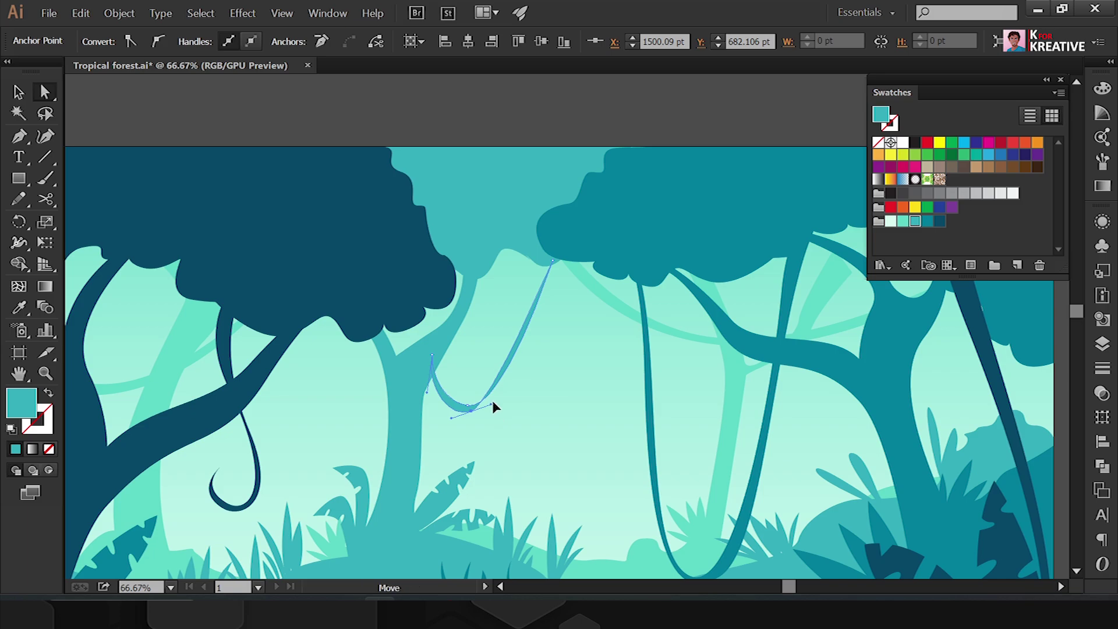
key("ctrl+shift+a")
key("v")
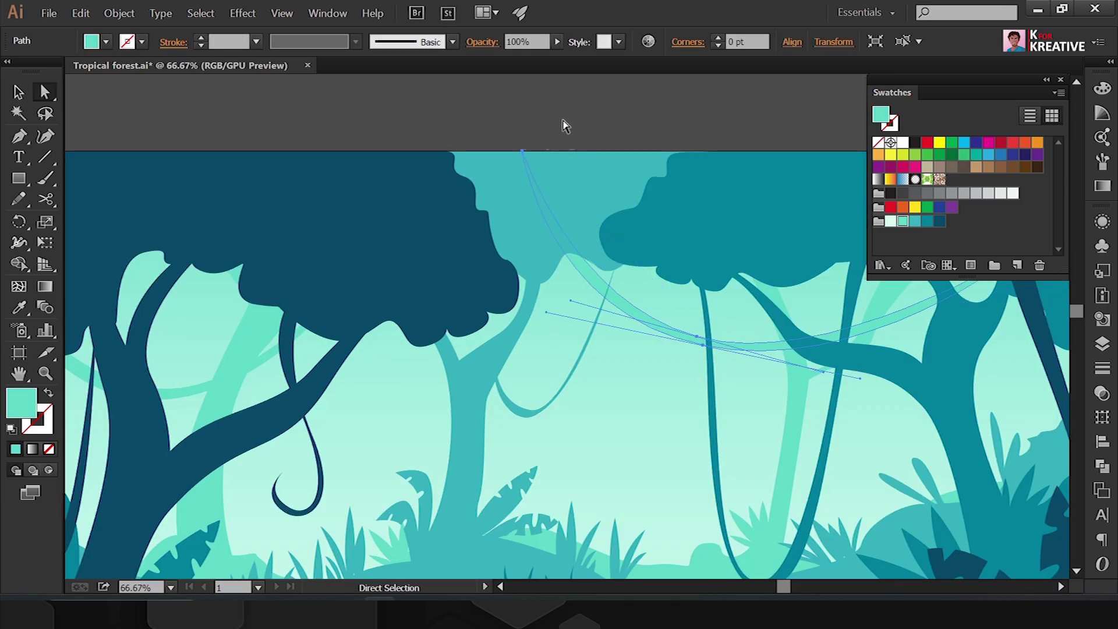
key("ctrl+minus")
left_click(646, 295)
key("ctrl+shift+a")
key("ctrl+plus")
key("ctrl+plus")
Step: Draw a second vine curving down from the dark canopy
key("p")
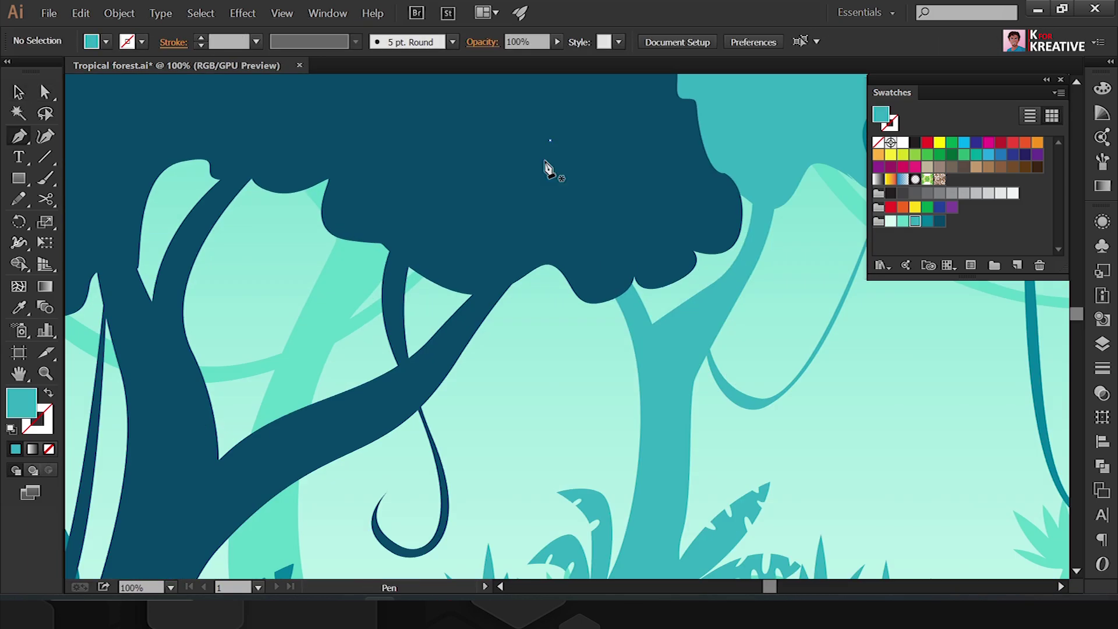
left_click(550, 141)
left_click_drag(548, 244, 556, 303)
left_click_drag(572, 446, 599, 418)
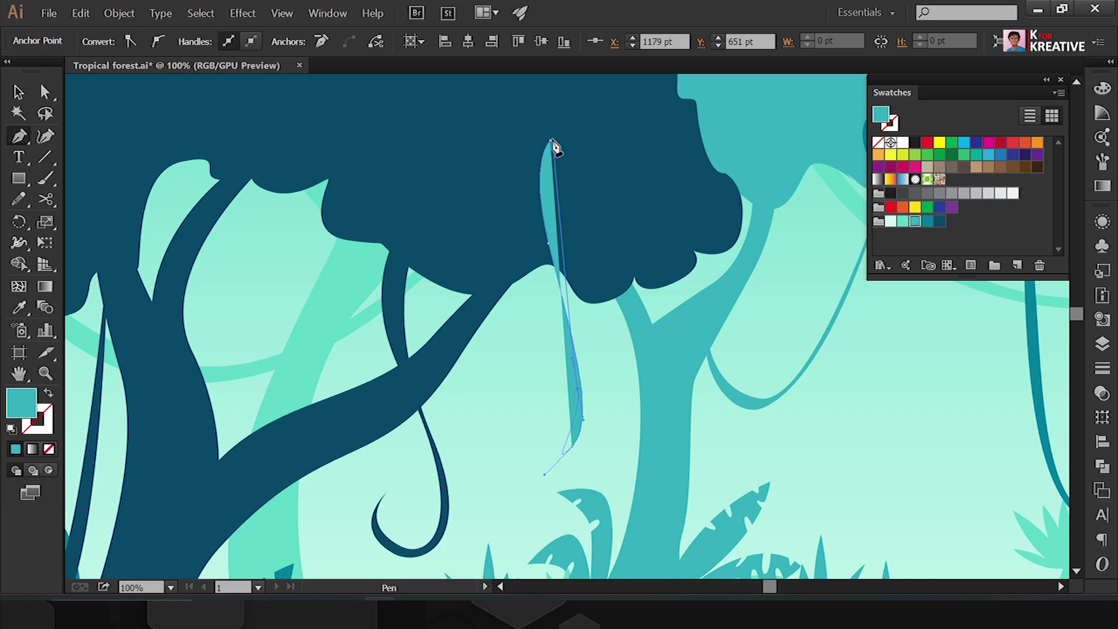
key("a")
scroll(589, 414, "up", 3)
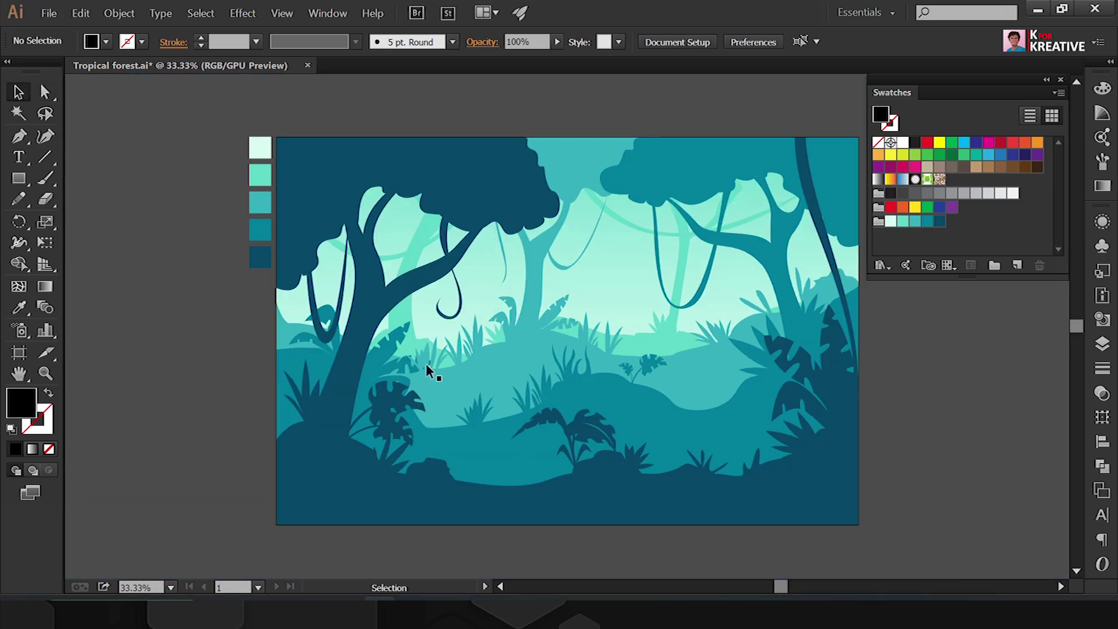
Step: Refine the vine and fan-leaf plant shapes, pulling a leaf tip downward
left_click(374, 318)
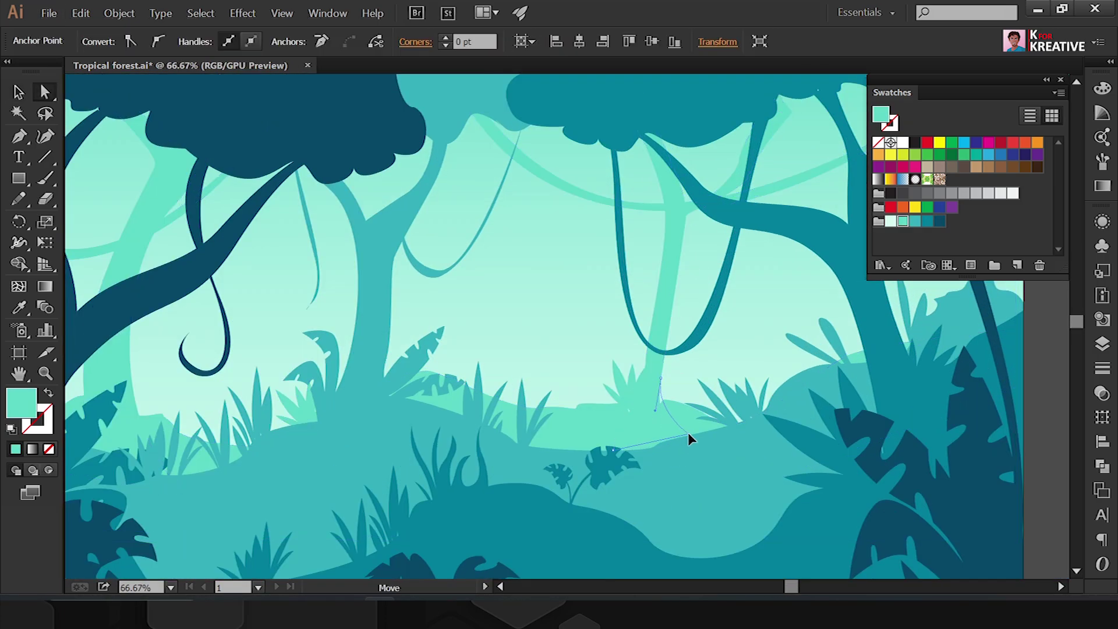
left_click(663, 382)
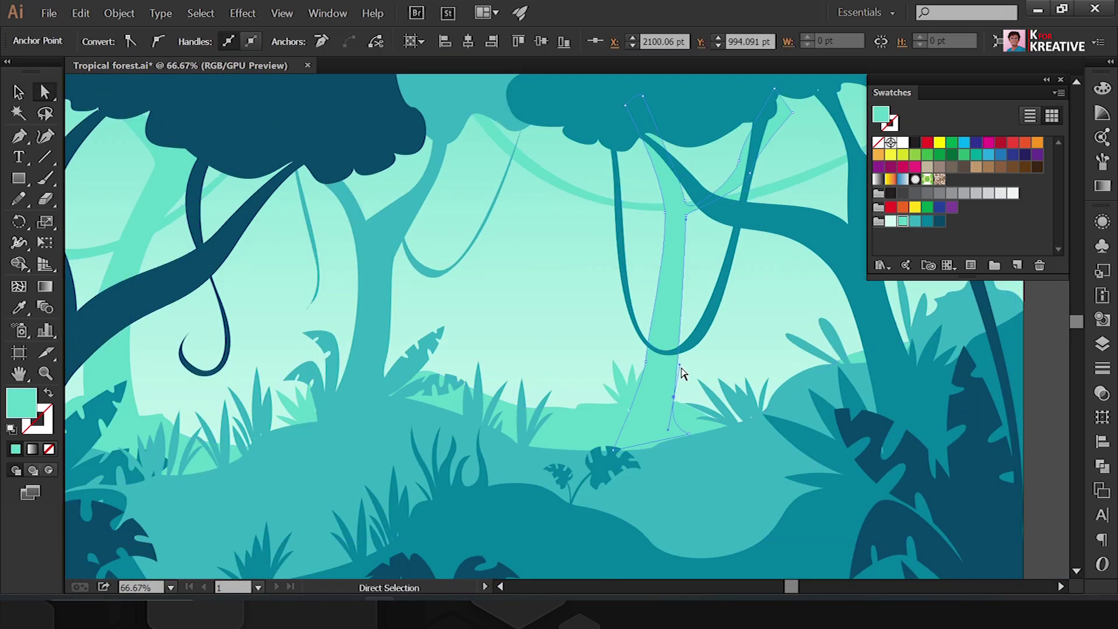
left_click(675, 401)
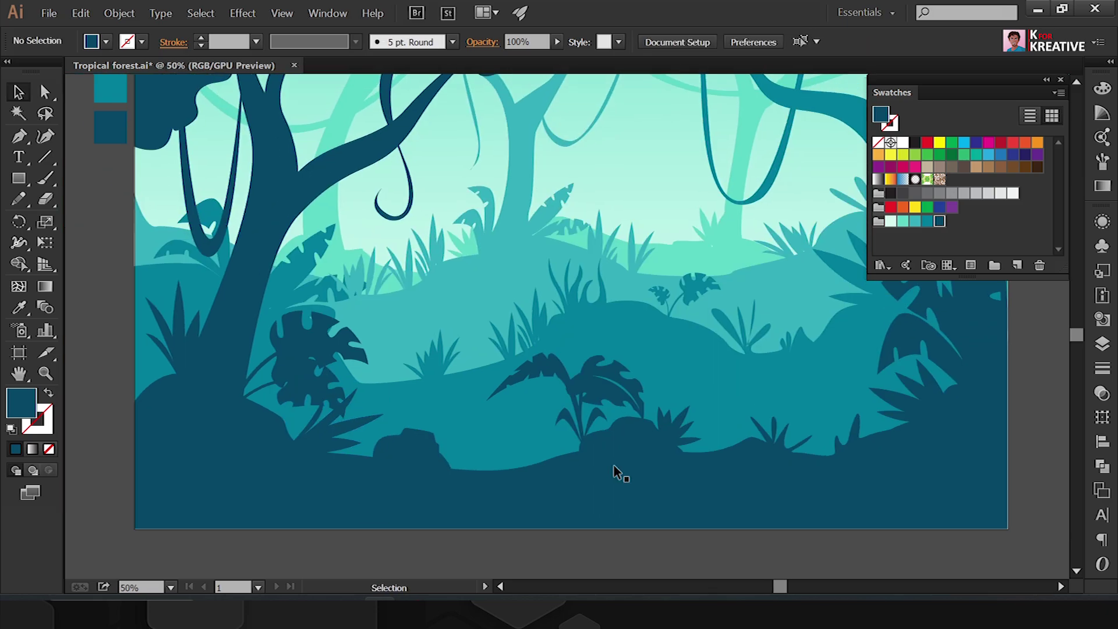
left_click(571, 401)
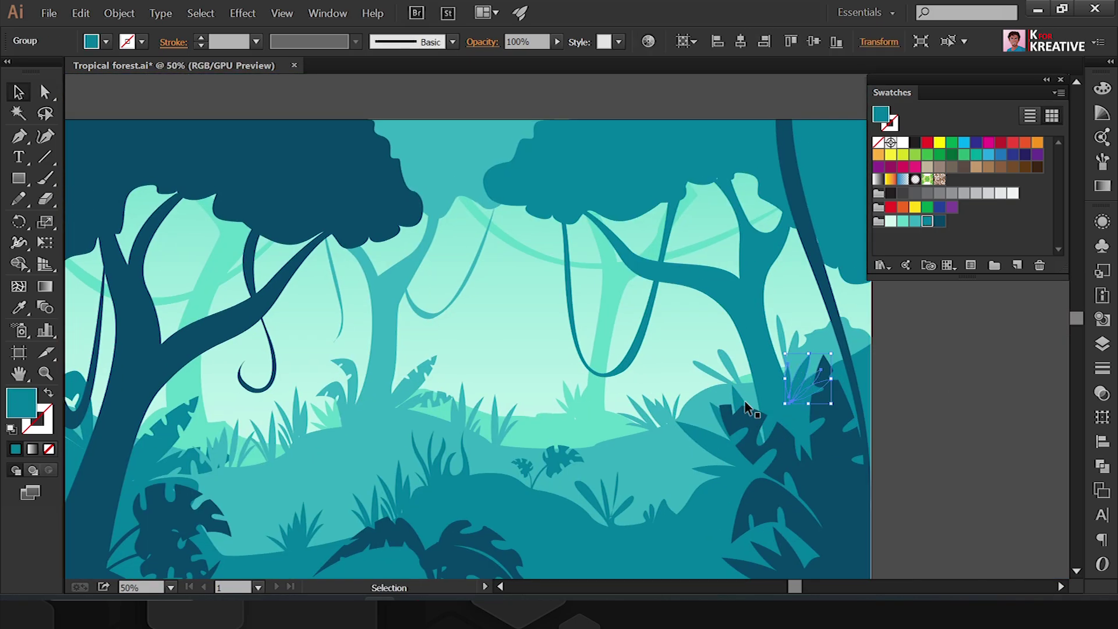
left_click(763, 327)
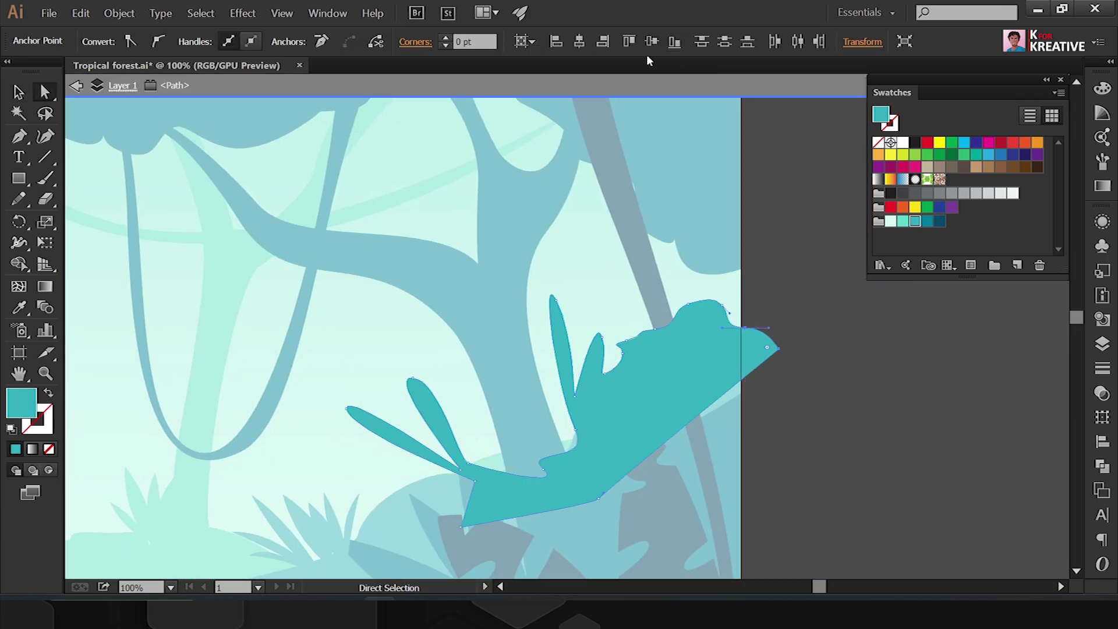
left_click(750, 362)
left_click_drag(740, 349, 733, 460)
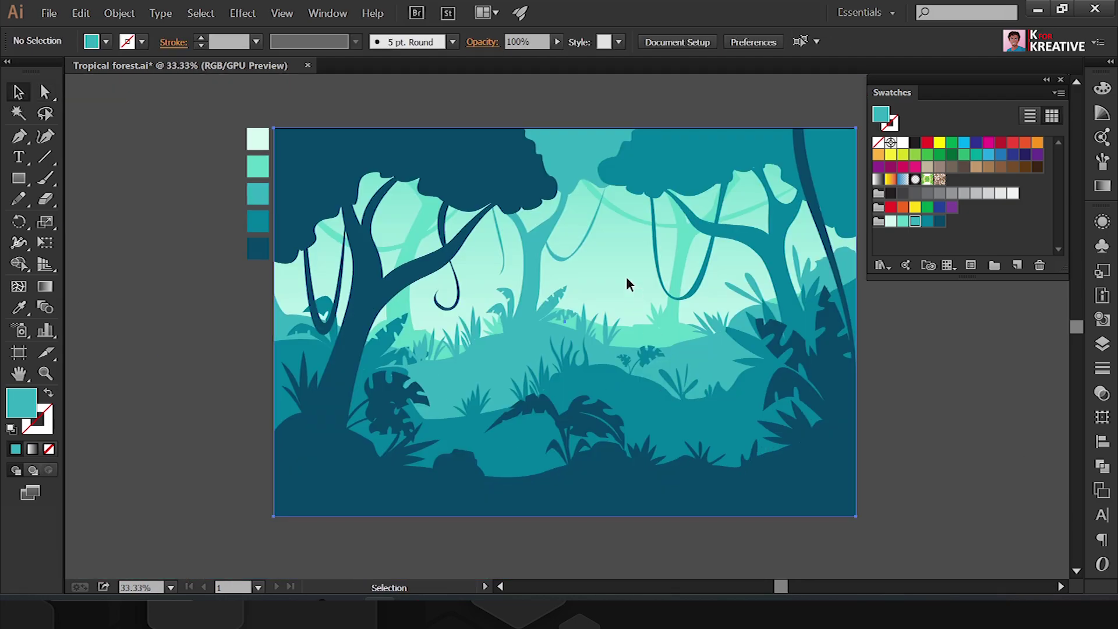
Step: Give the sky rectangle a vertical top-to-bottom gradient and fit the artwork on screen
left_click(45, 286)
left_click_drag(565, 130, 565, 504)
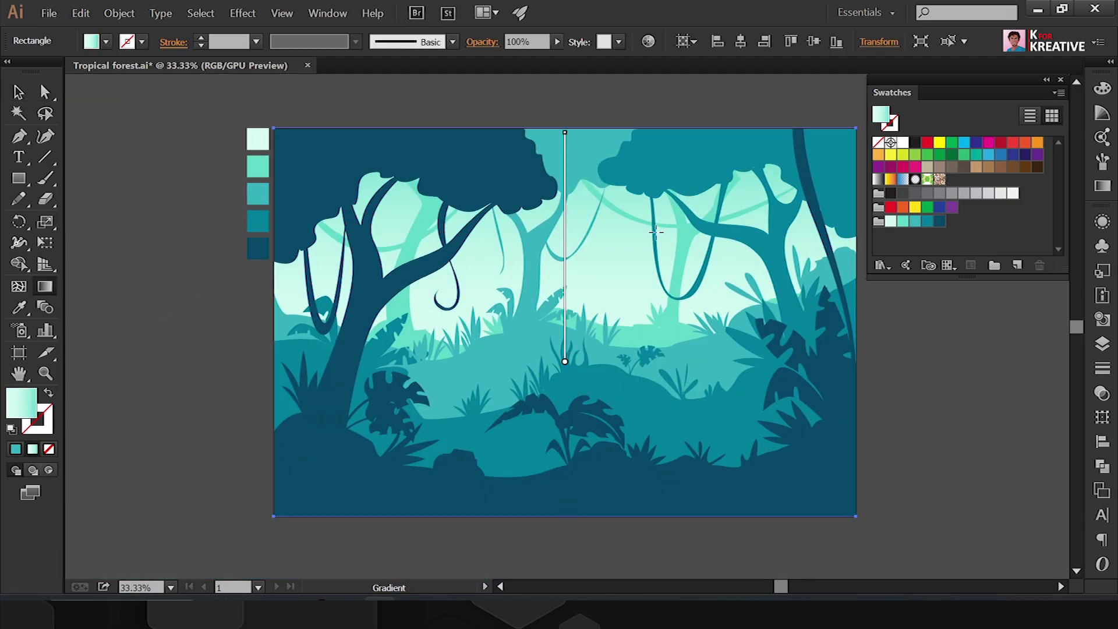
key("v")
left_click(207, 121)
left_click(171, 587)
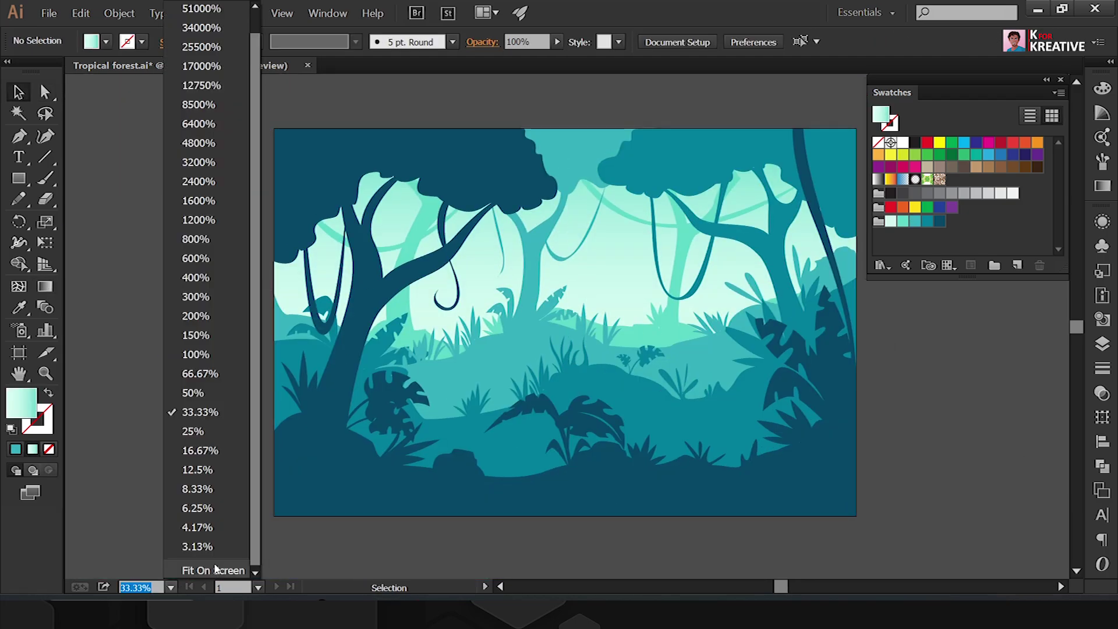